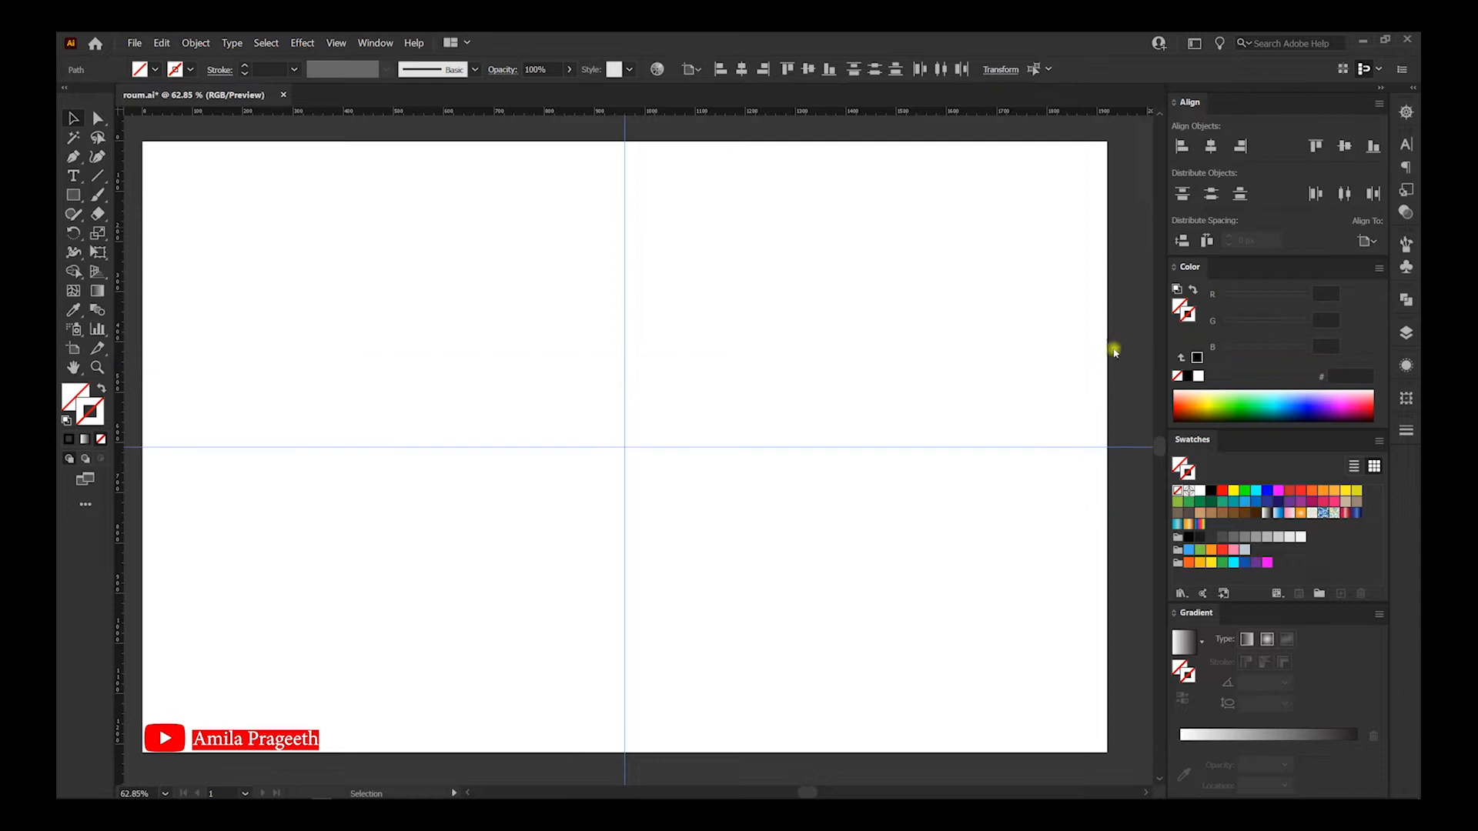
# Lock the guides and draw a circle 750 px wide and 750 px high with the Ellipse tool.
pyautogui.rightClick(675, 453)
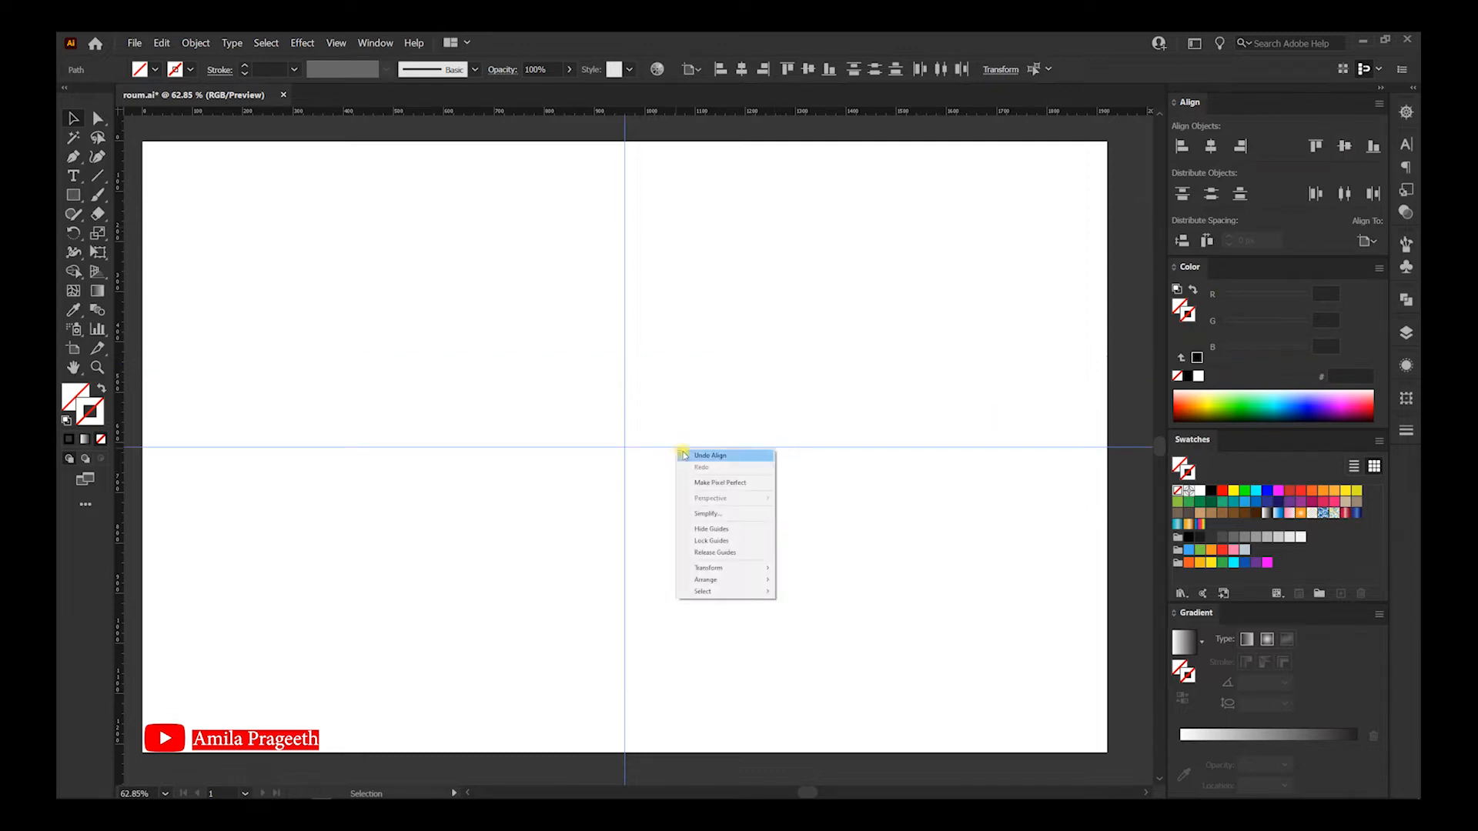
pyautogui.click(712, 540)
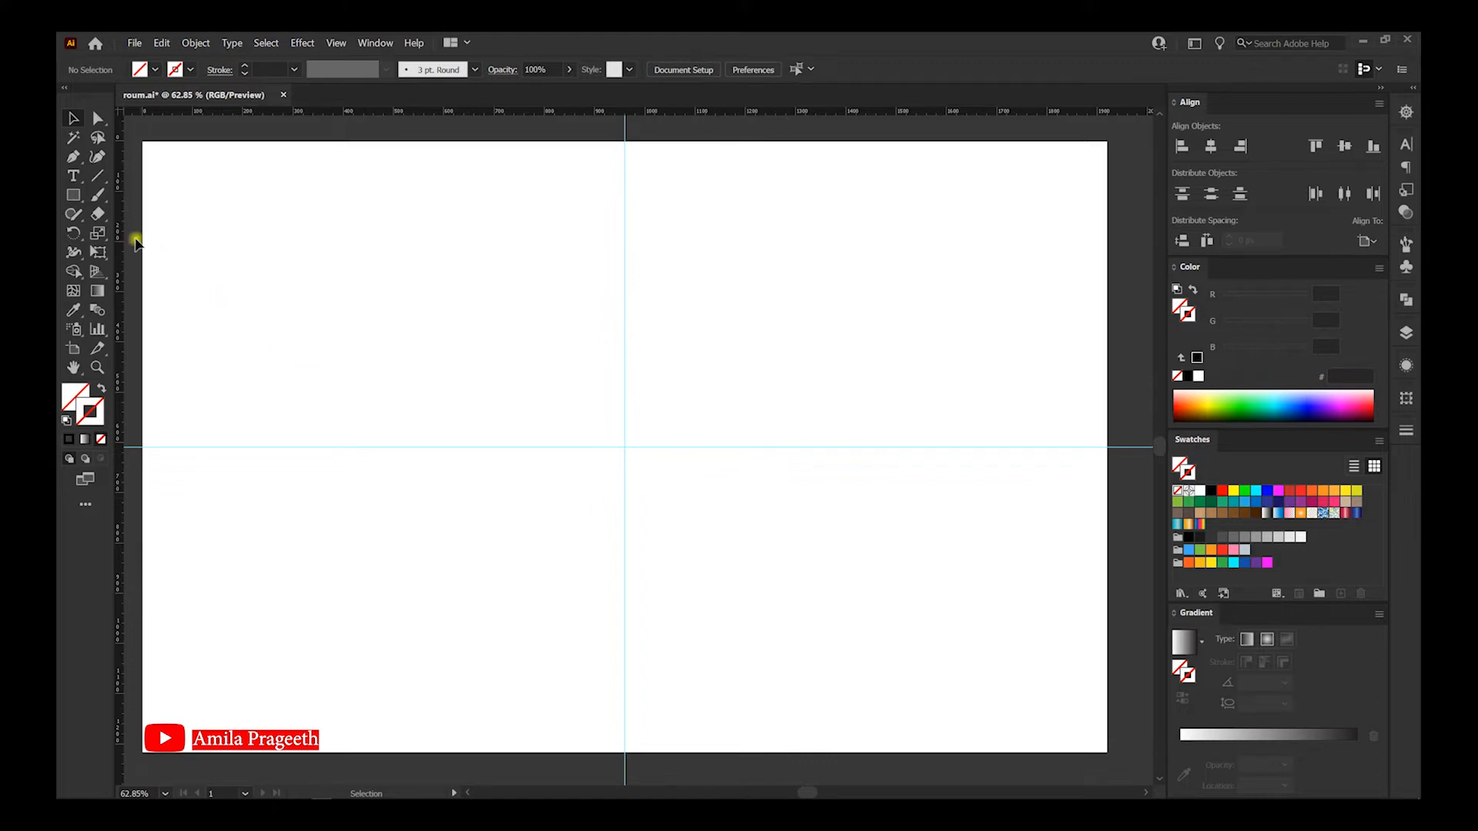
pyautogui.moveTo(73, 195); pyautogui.dragTo(128, 234)
pyautogui.click(595, 325)
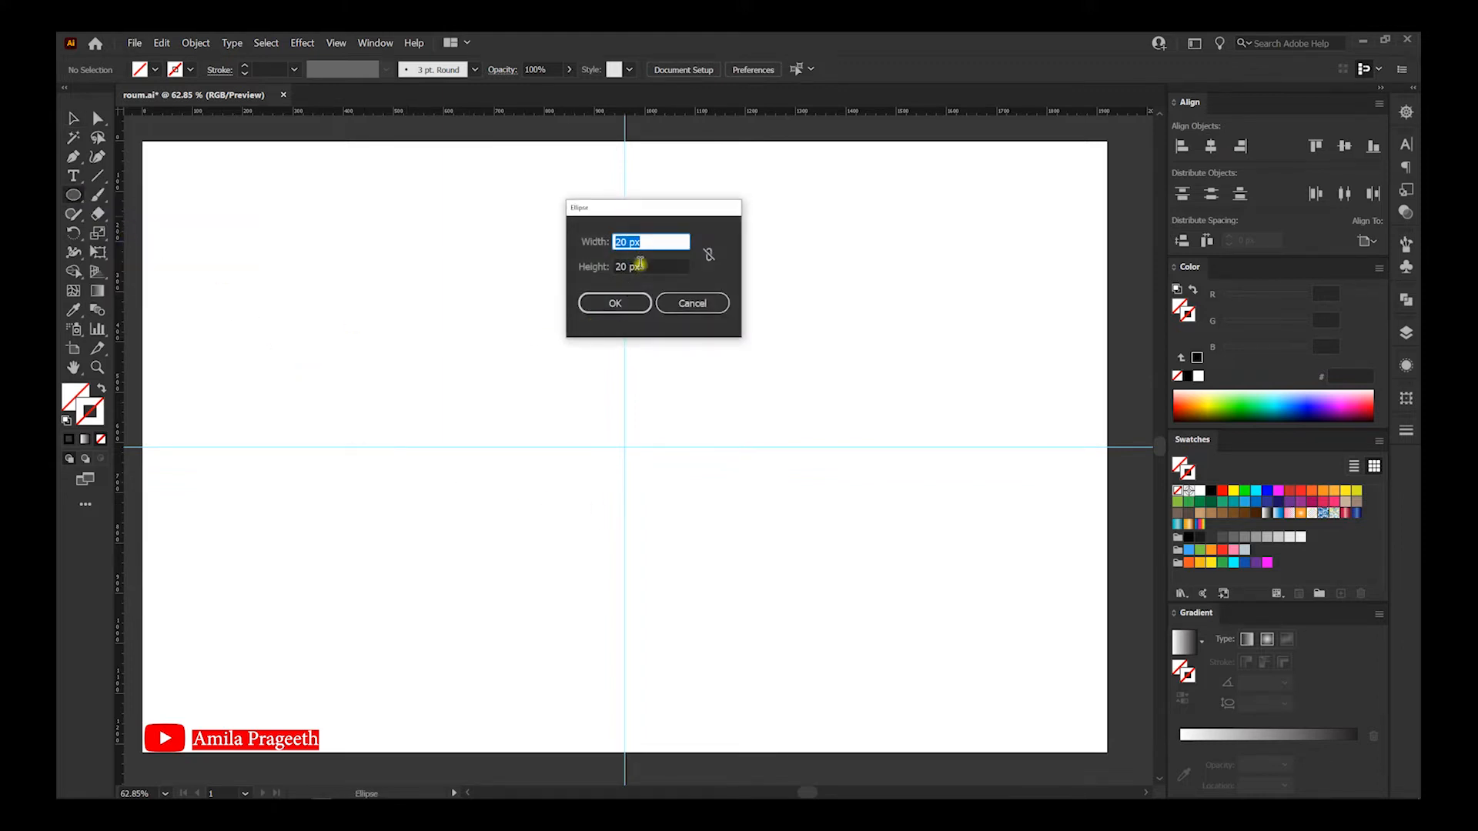
pyautogui.write('750')
pyautogui.press('Tab')
pyautogui.write('750')
pyautogui.click(614, 301)
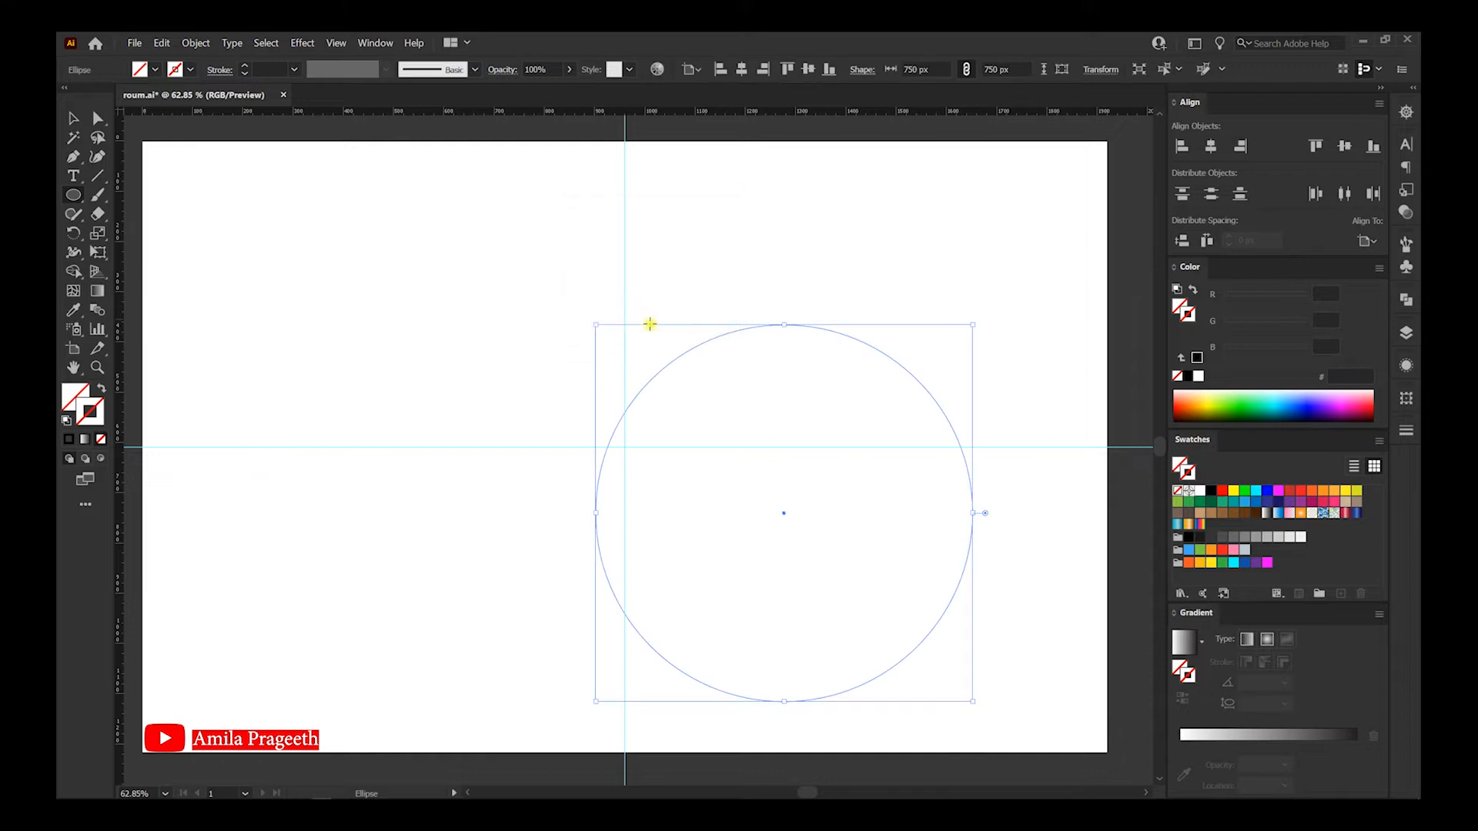
# Centre the 750 px circle horizontally and vertically on the artboard and give it a 2 pt stroke.
pyautogui.click(71, 118)
pyautogui.click(1211, 146)
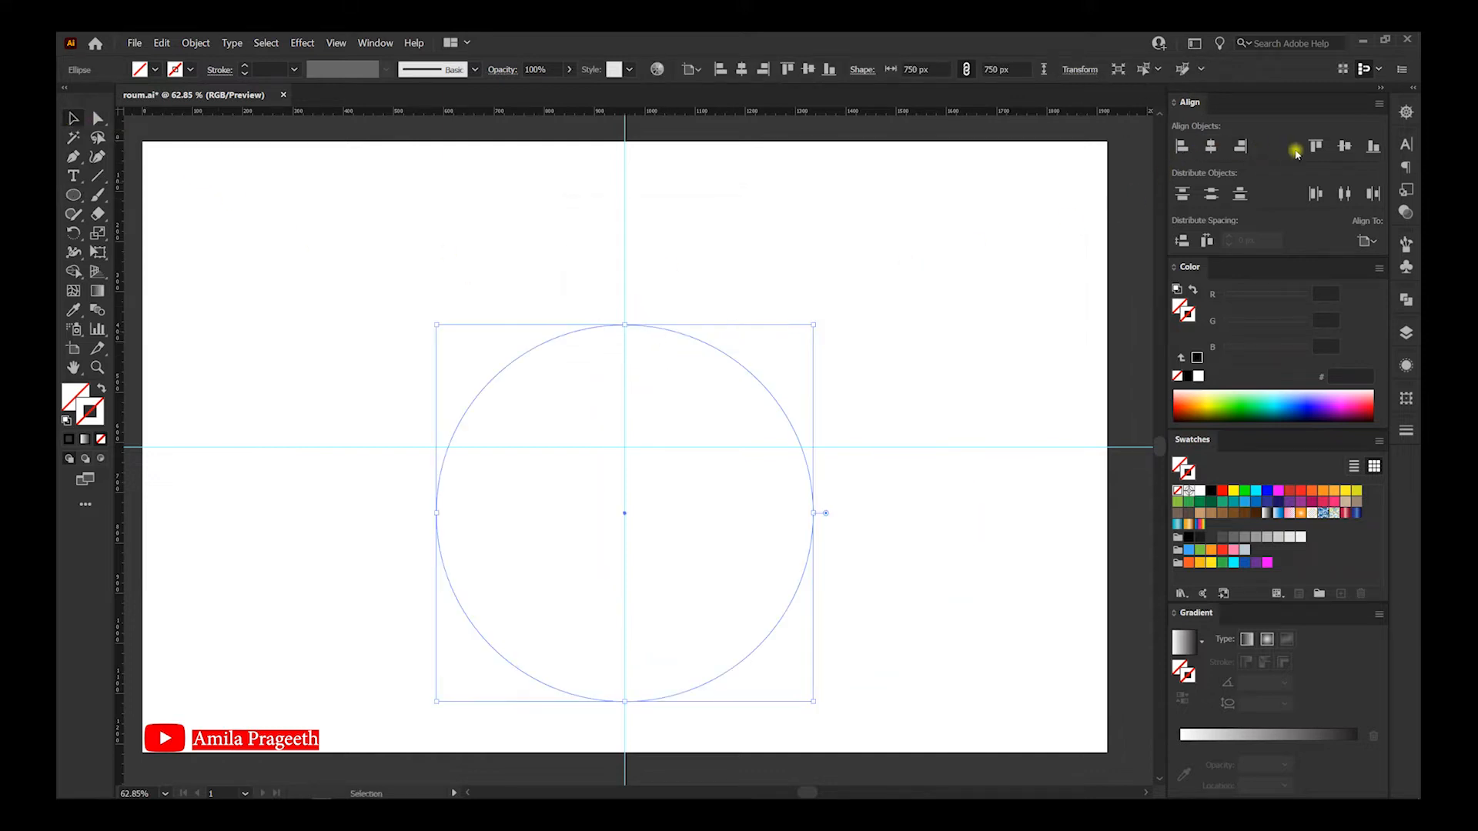
pyautogui.click(1344, 146)
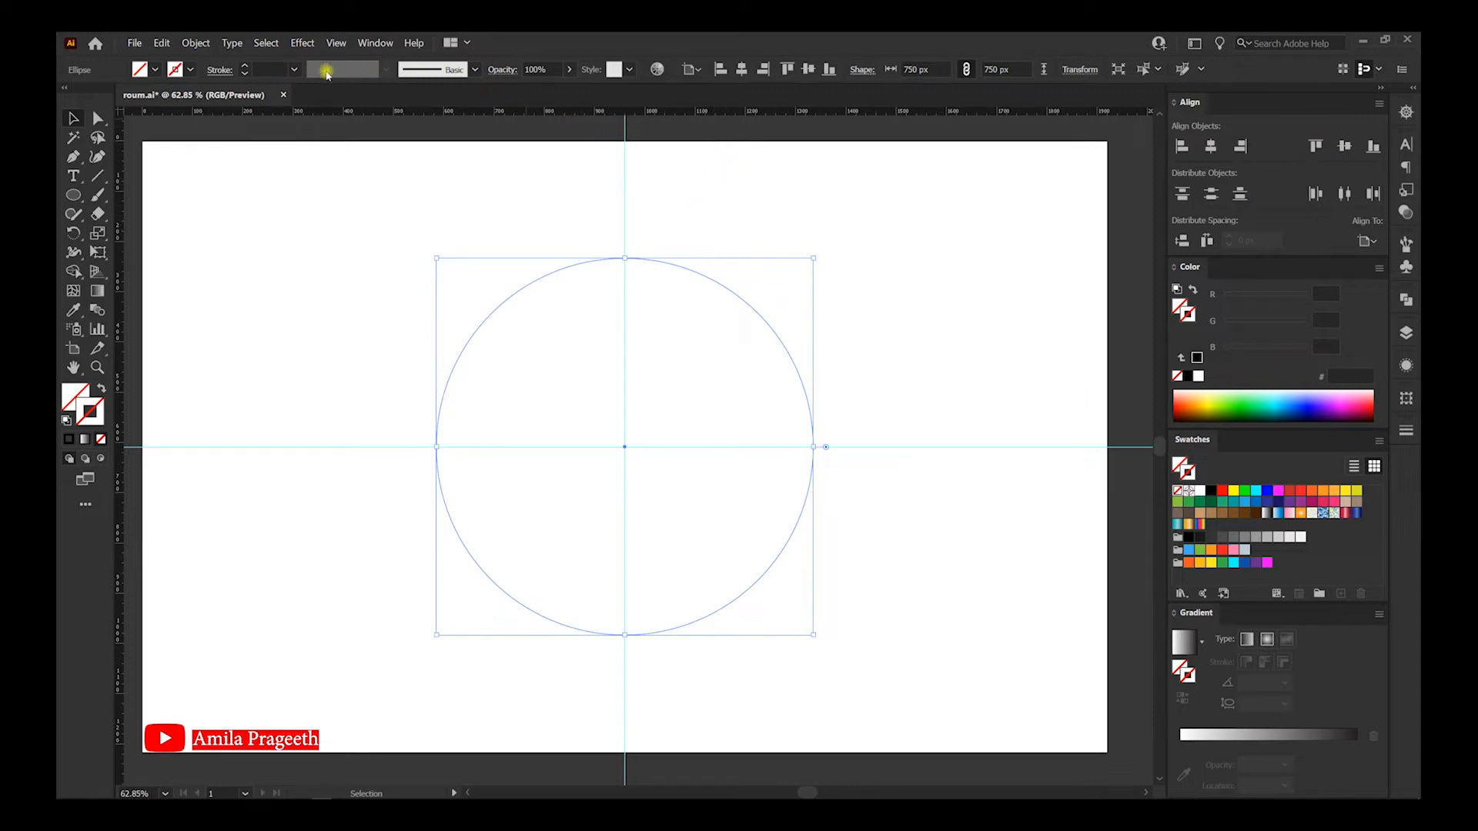
pyautogui.click(292, 69)
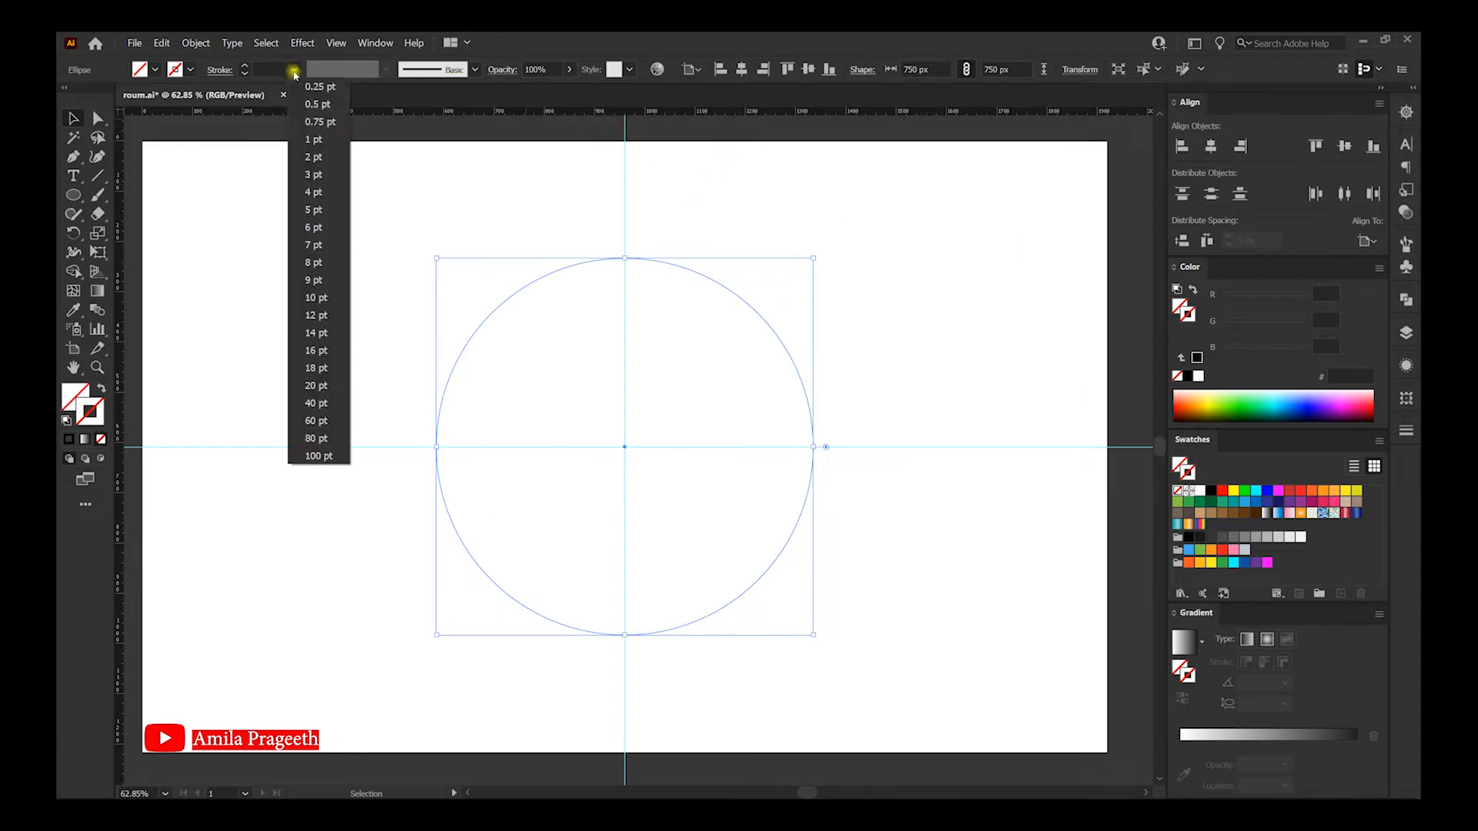
pyautogui.click(314, 157)
pyautogui.click(375, 209)
# Draw a second circle 550 px wide and 550 px high and centre it on the artboard inside the first.
pyautogui.click(73, 195)
pyautogui.click(604, 324)
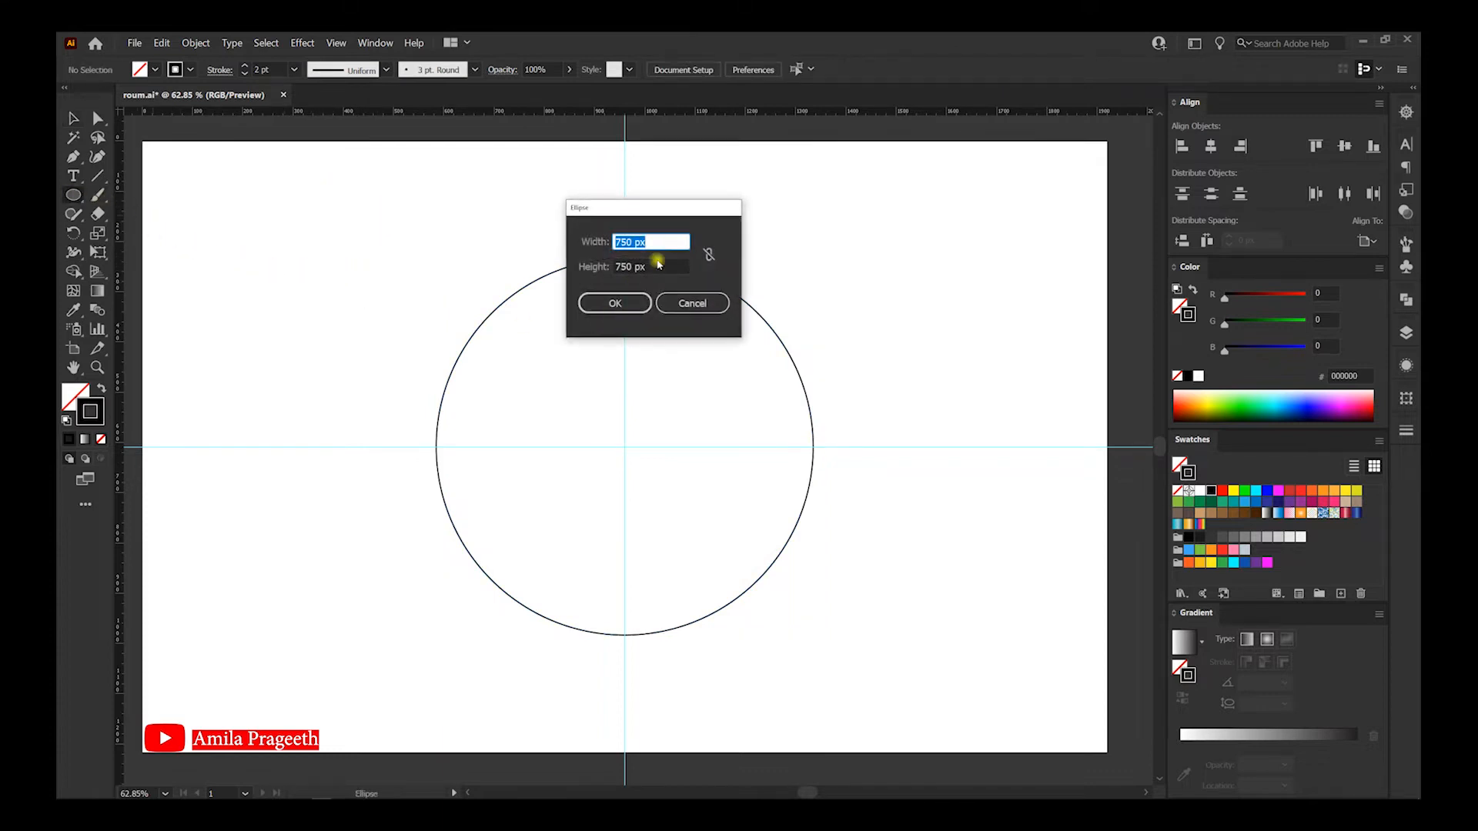
pyautogui.write('550')
pyautogui.press('Tab')
pyautogui.write('550')
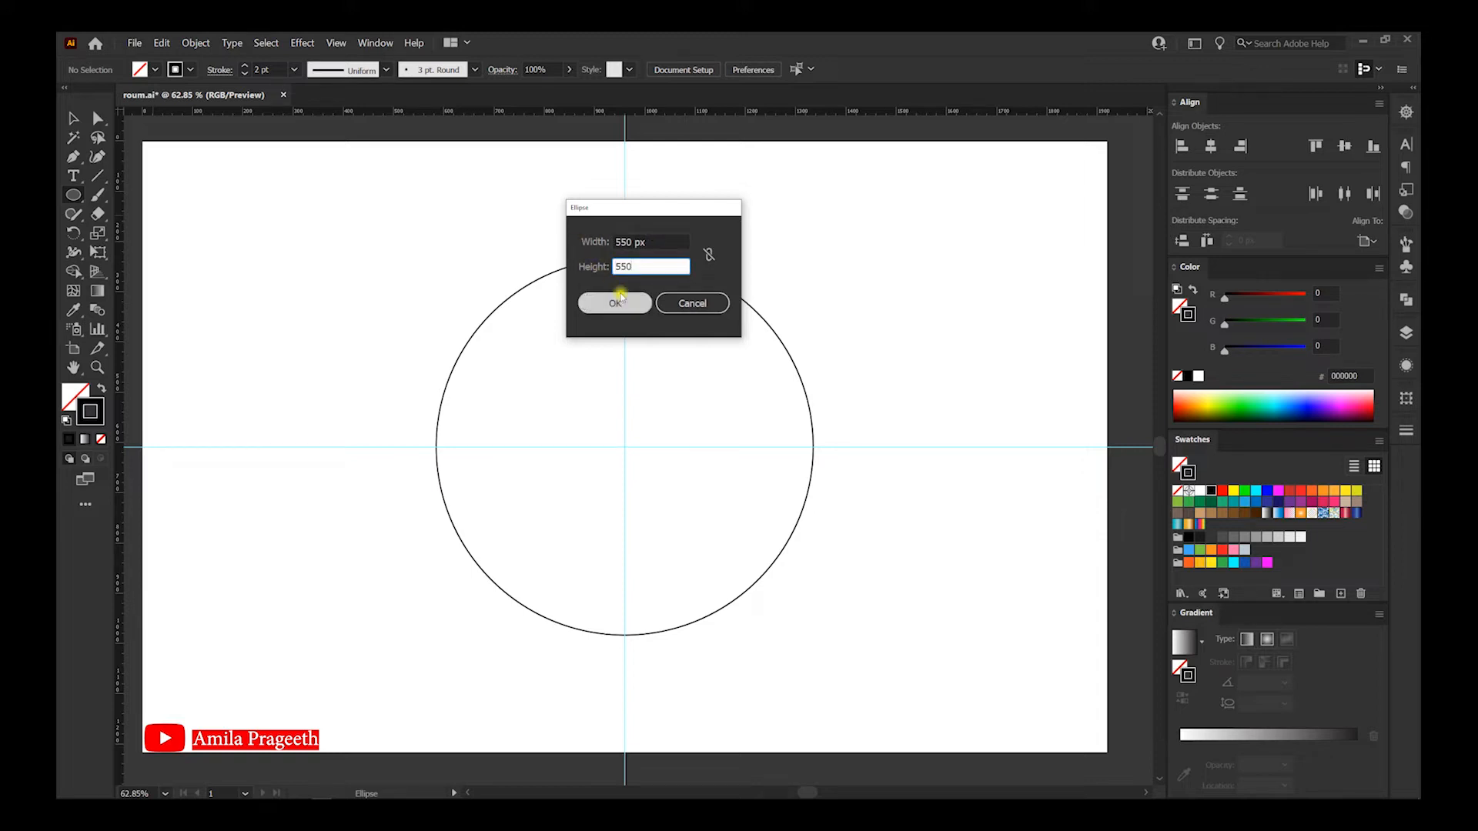
pyautogui.click(615, 303)
pyautogui.click(73, 118)
pyautogui.click(1211, 147)
pyautogui.click(1343, 146)
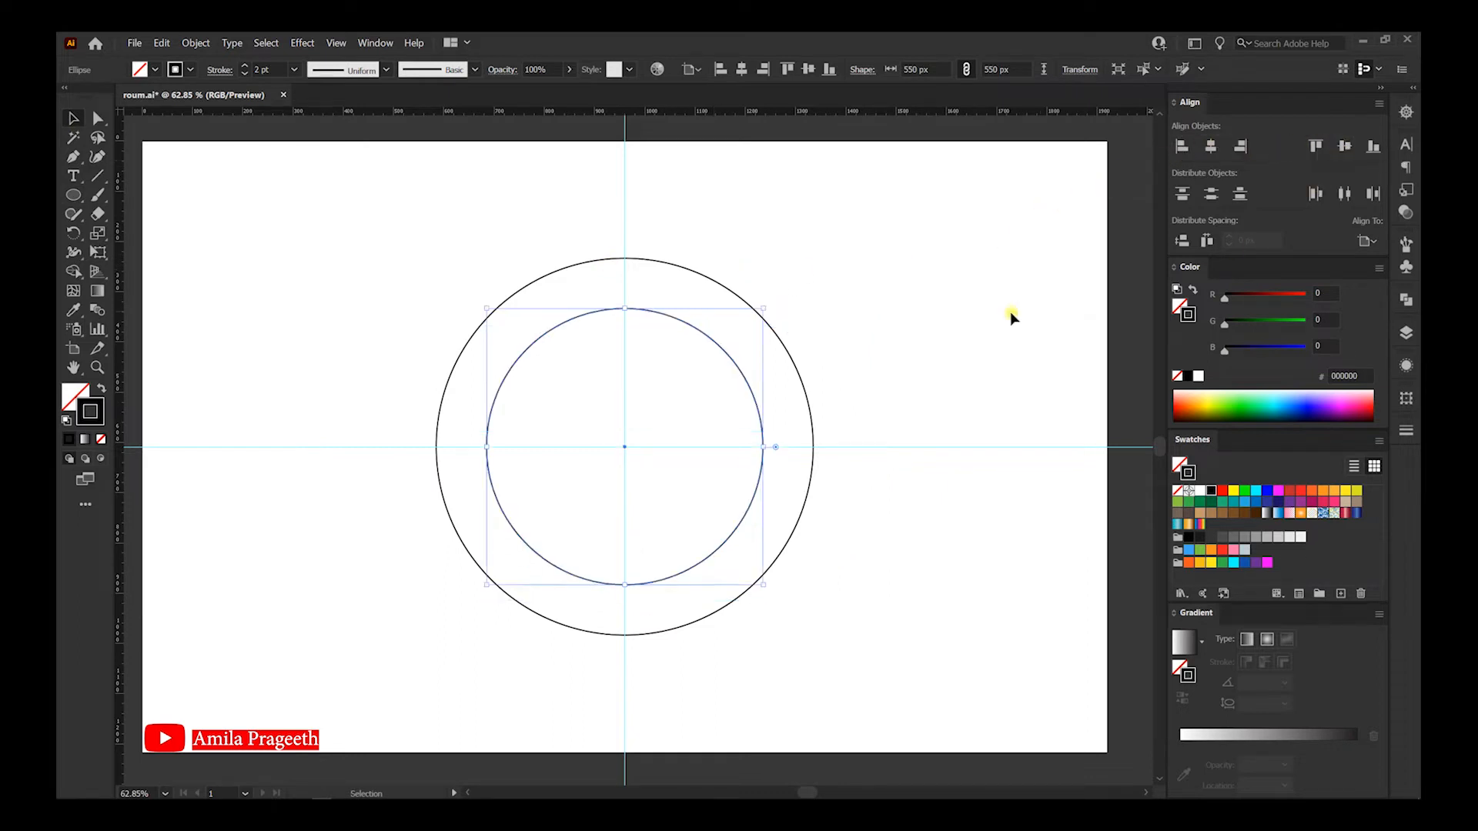
pyautogui.click(910, 306)
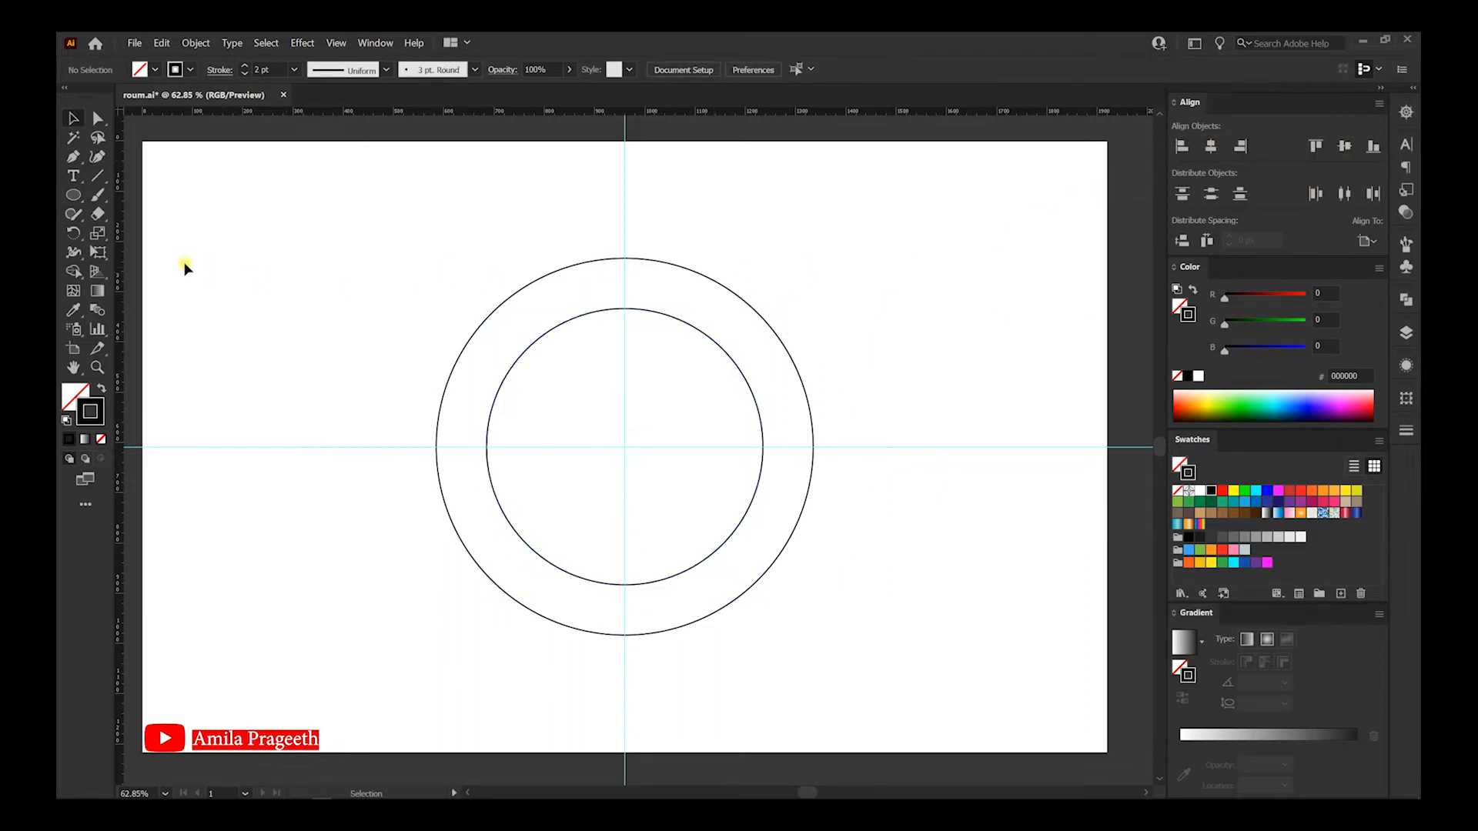
# Draw an upright triangle about 222 px wide and 192 px high above and left of the circles with the Polygon tool.
pyautogui.click(74, 195)
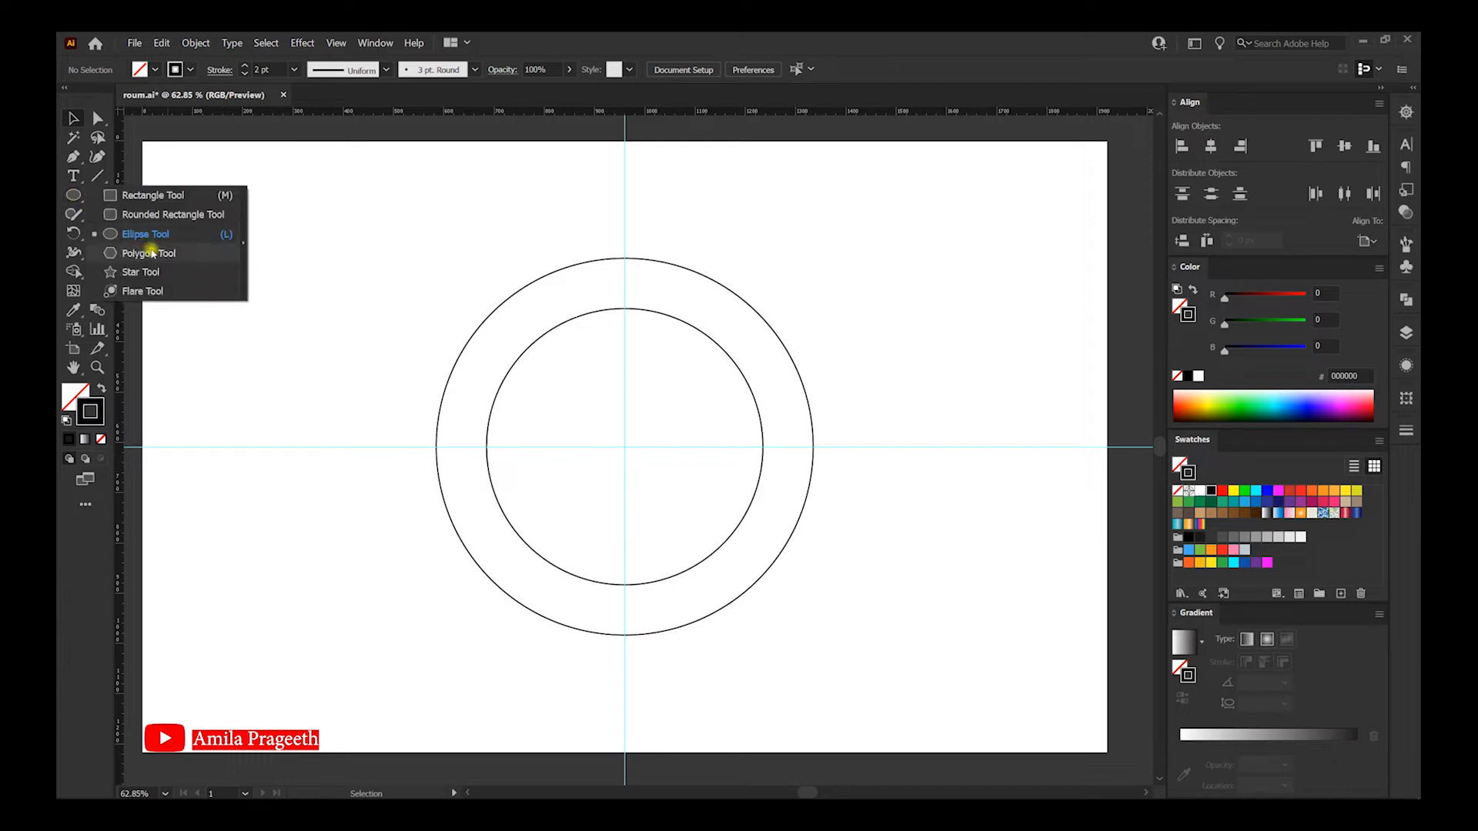
pyautogui.click(148, 252)
pyautogui.moveTo(358, 279); pyautogui.dragTo(414, 313)
pyautogui.click(74, 119)
# Rotate the triangle by -90° so that it points right.
pyautogui.rightClick(361, 281)
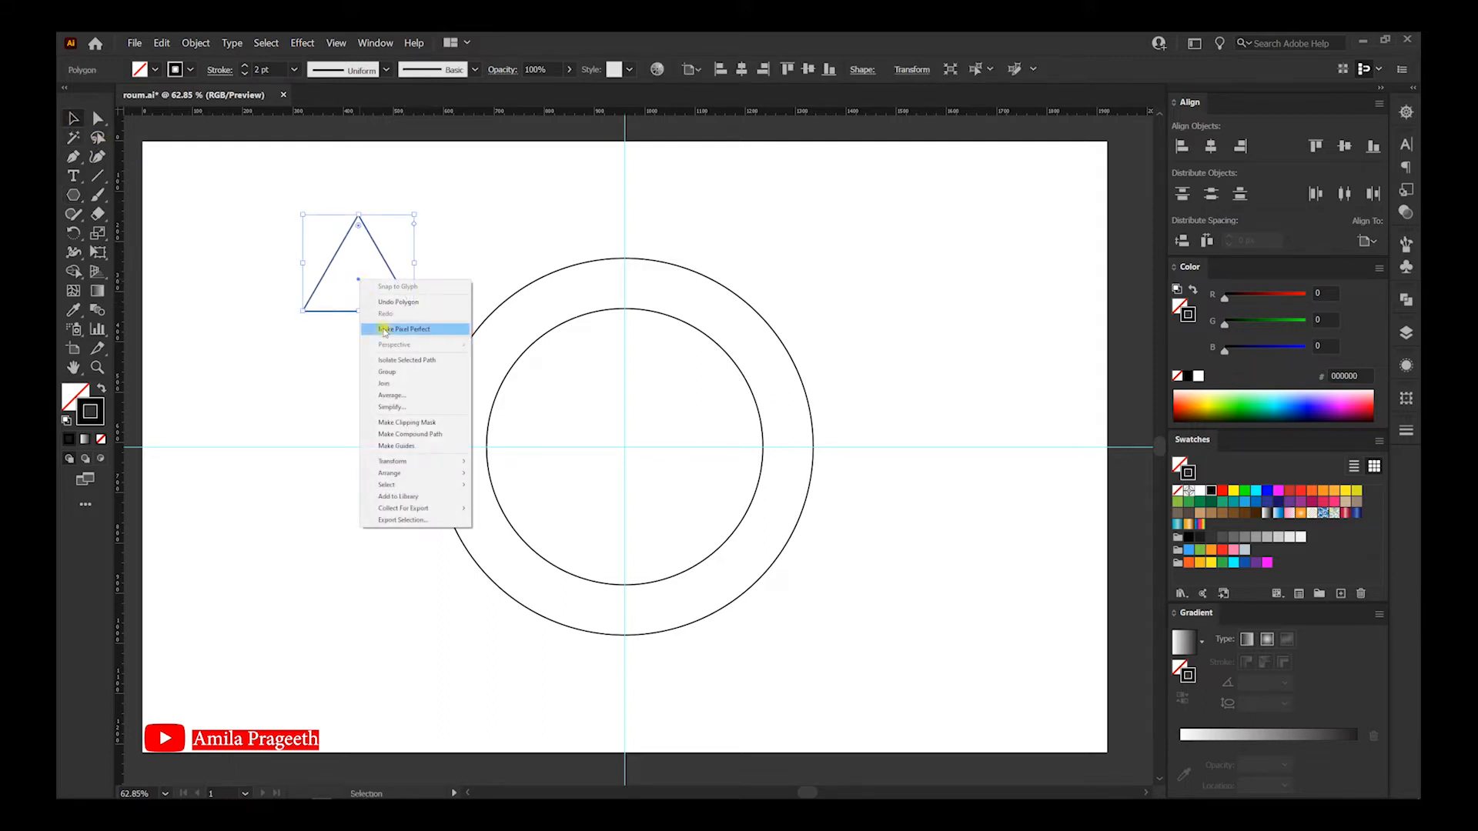
pyautogui.moveTo(415, 462)
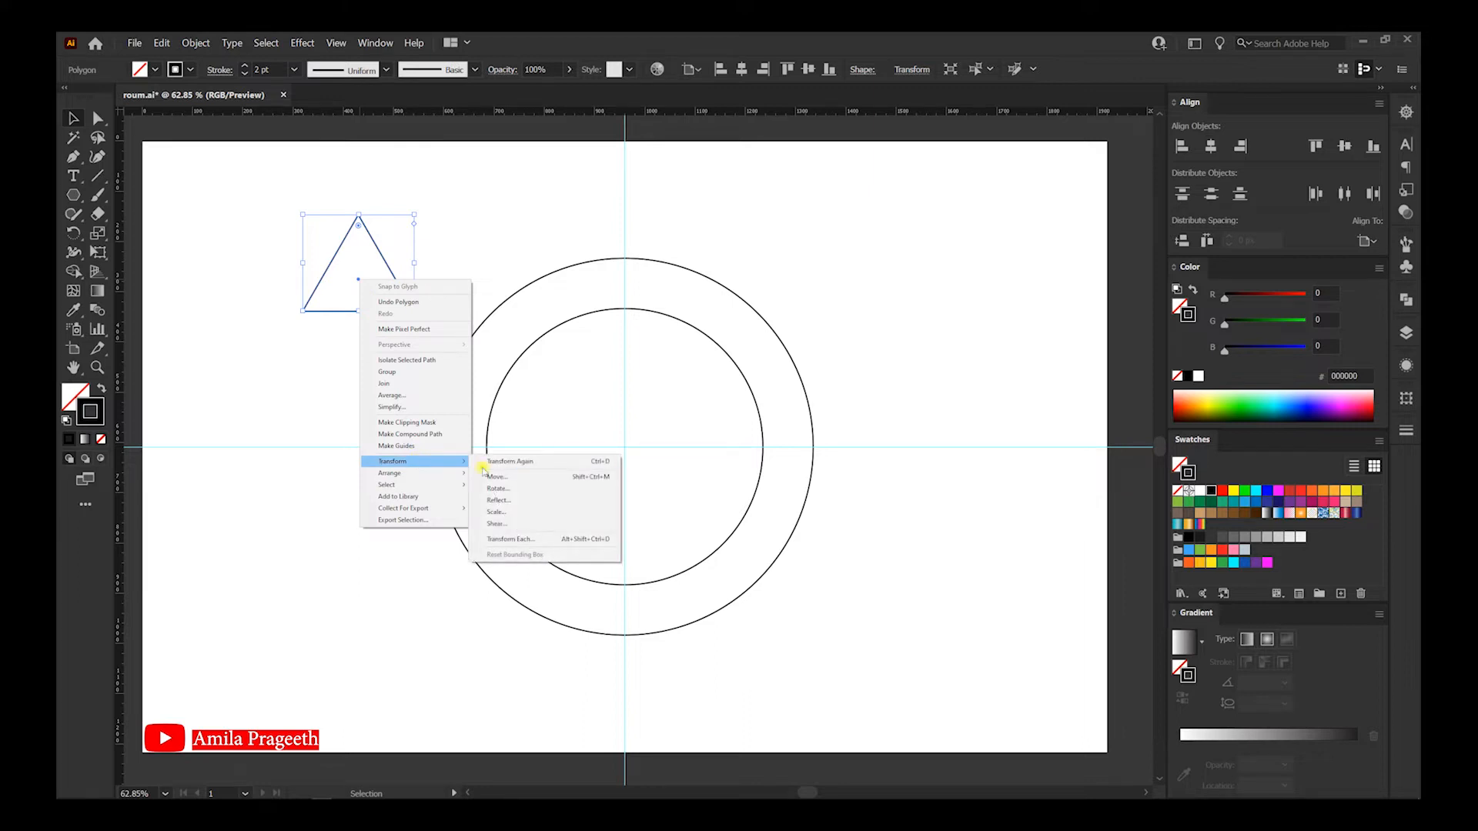
pyautogui.click(514, 489)
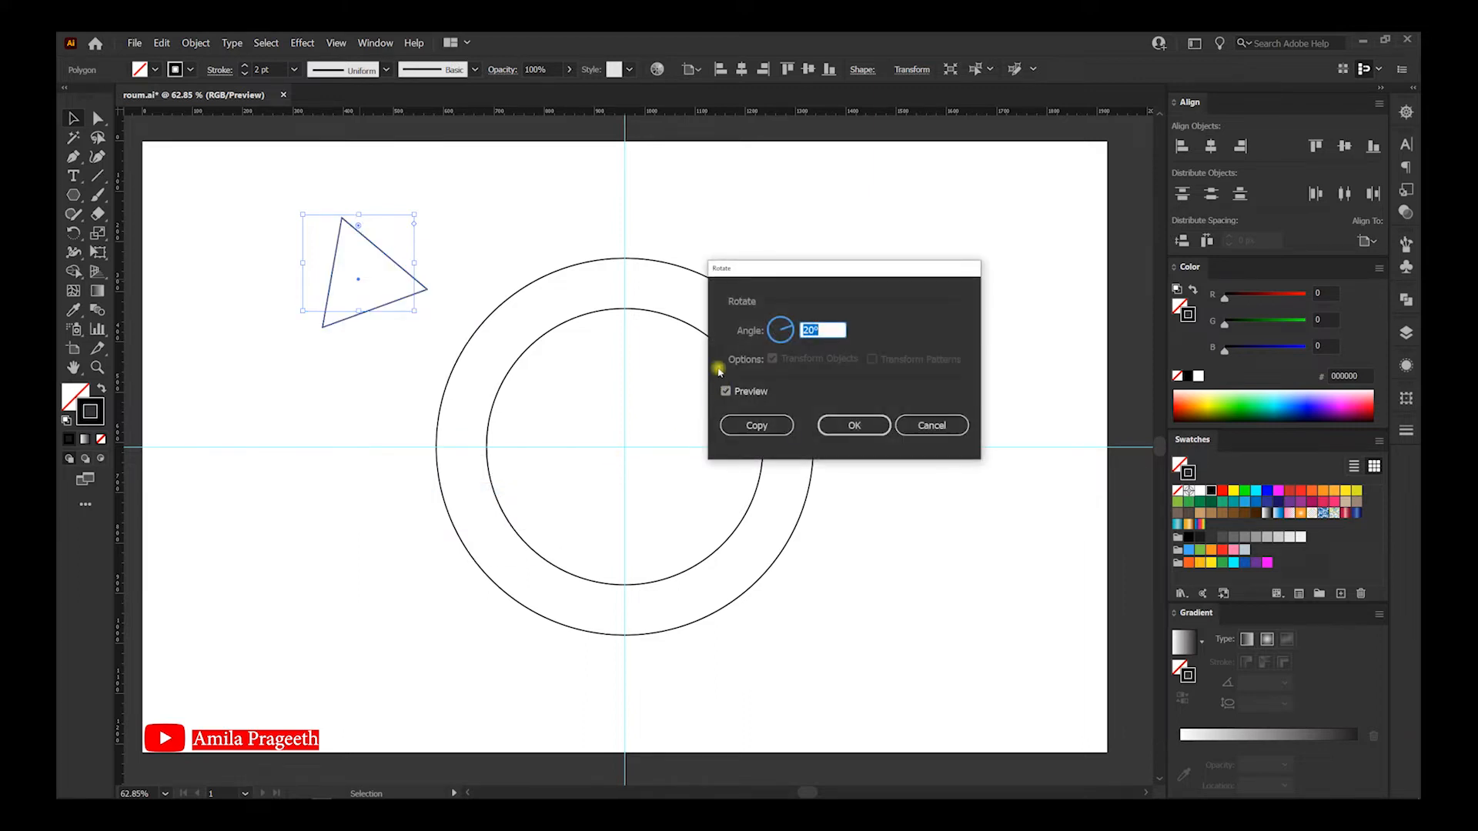
pyautogui.write('-90')
pyautogui.click(851, 422)
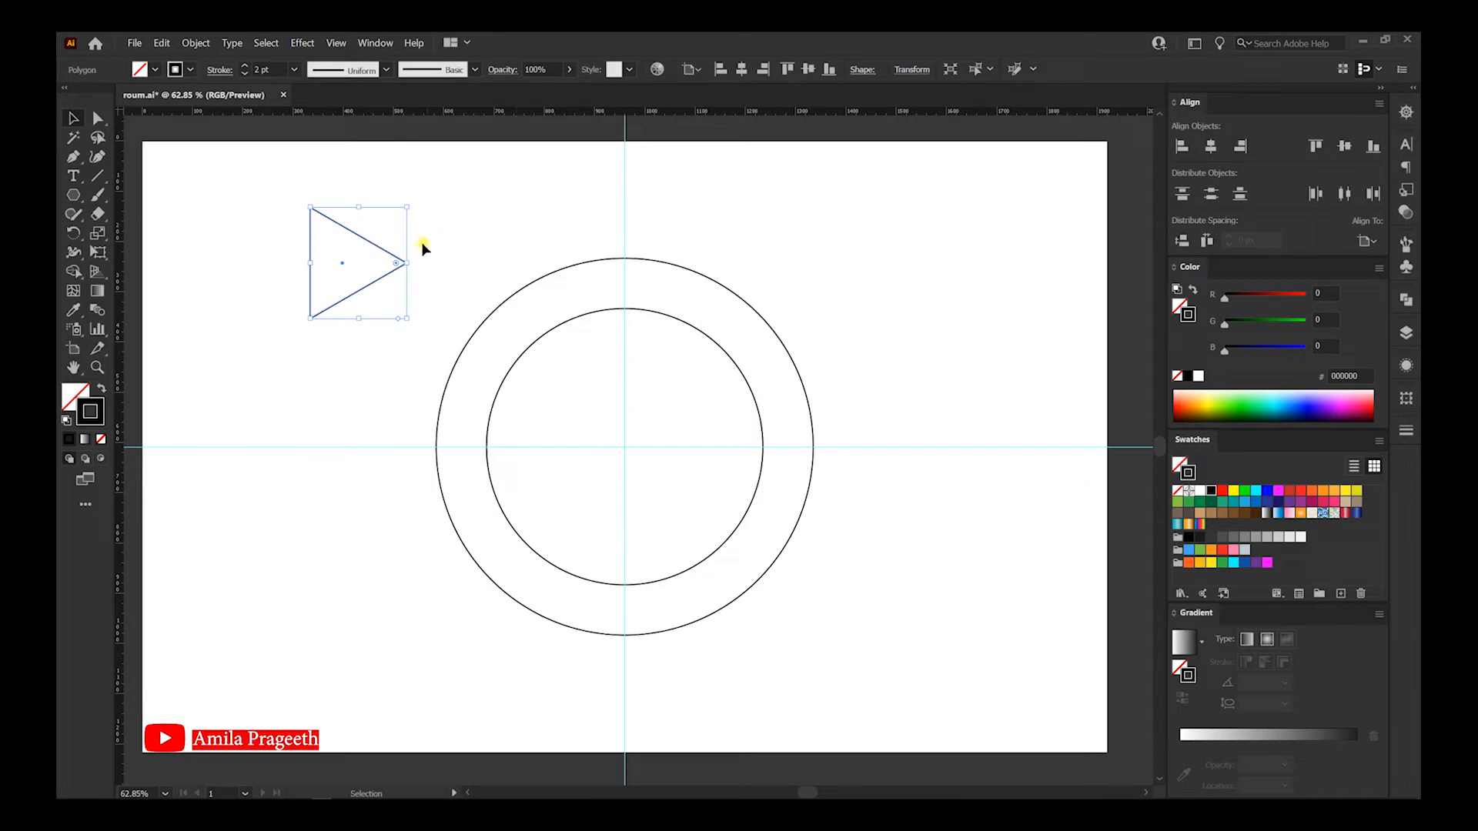
# Move the triangle onto the top of the ring, centred on the vertical guide between the two circles.
pyautogui.moveTo(346, 267); pyautogui.dragTo(626, 290)
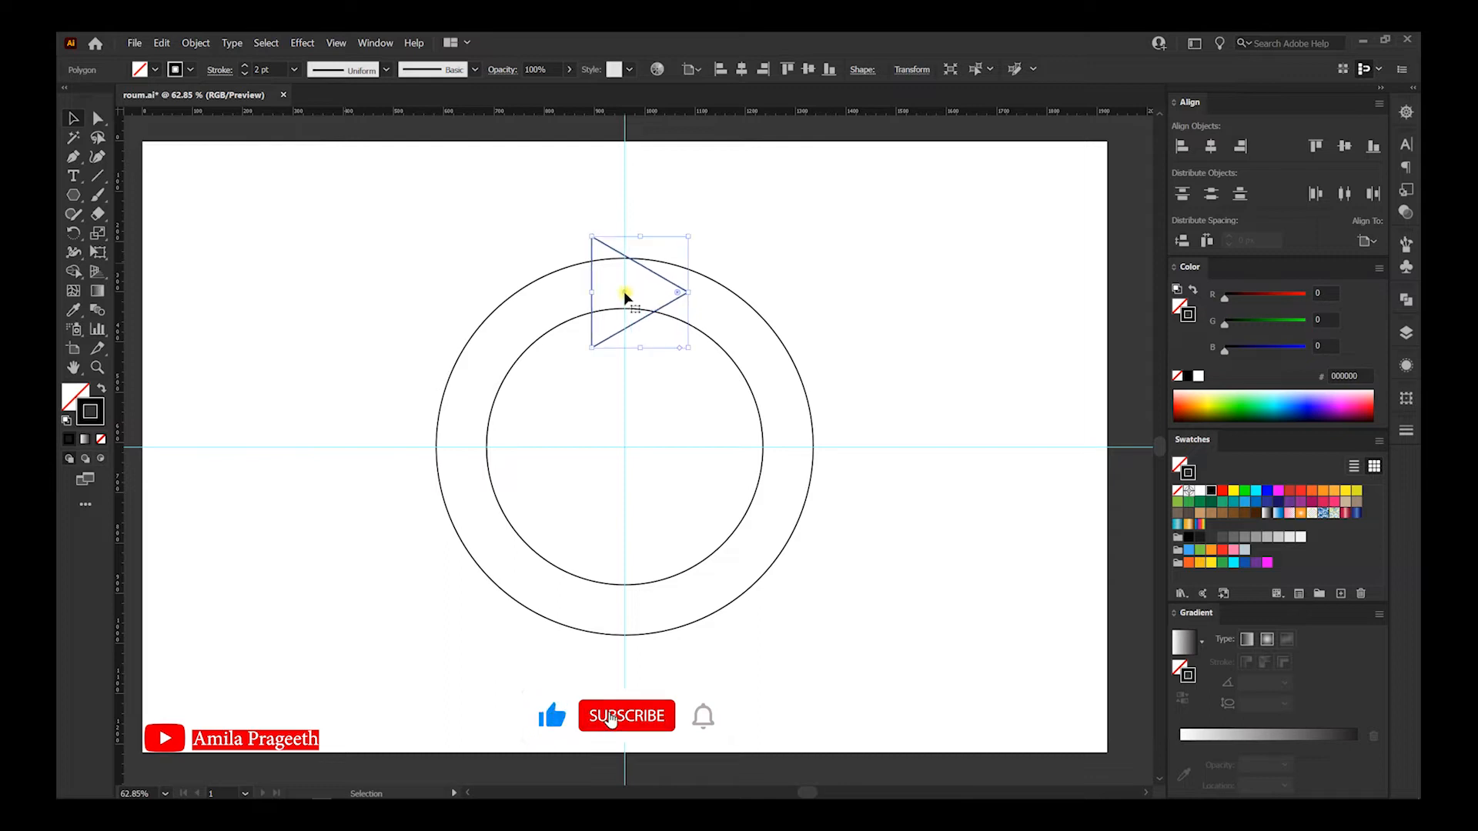
pyautogui.click(642, 304)
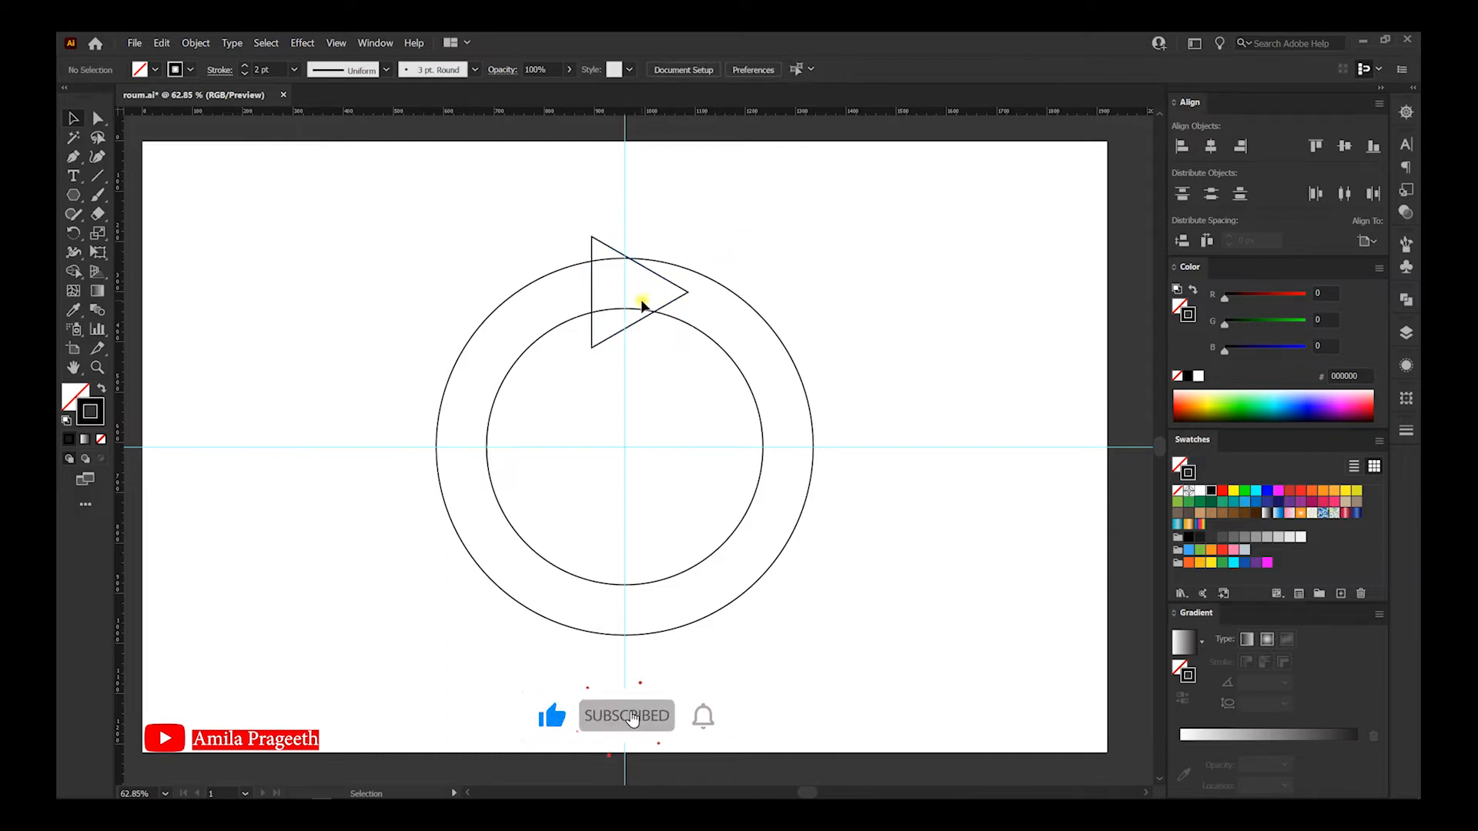
pyautogui.click(594, 293)
pyautogui.moveTo(625, 295); pyautogui.dragTo(625, 295)
pyautogui.click(707, 279)
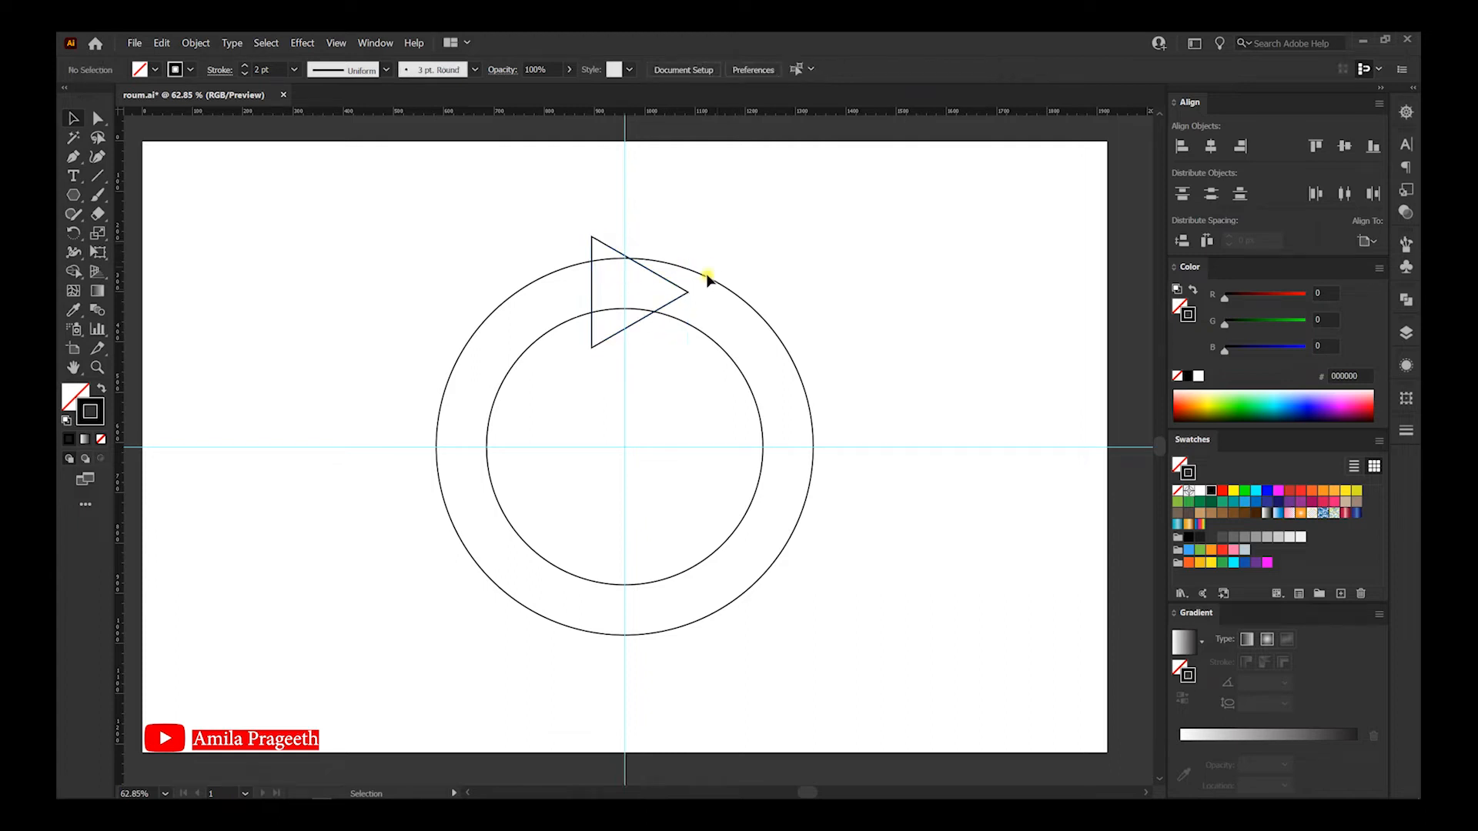
# Create three copies of the triangle around the ring, each rotated -90° about the intersection of the guides.
pyautogui.click(682, 292)
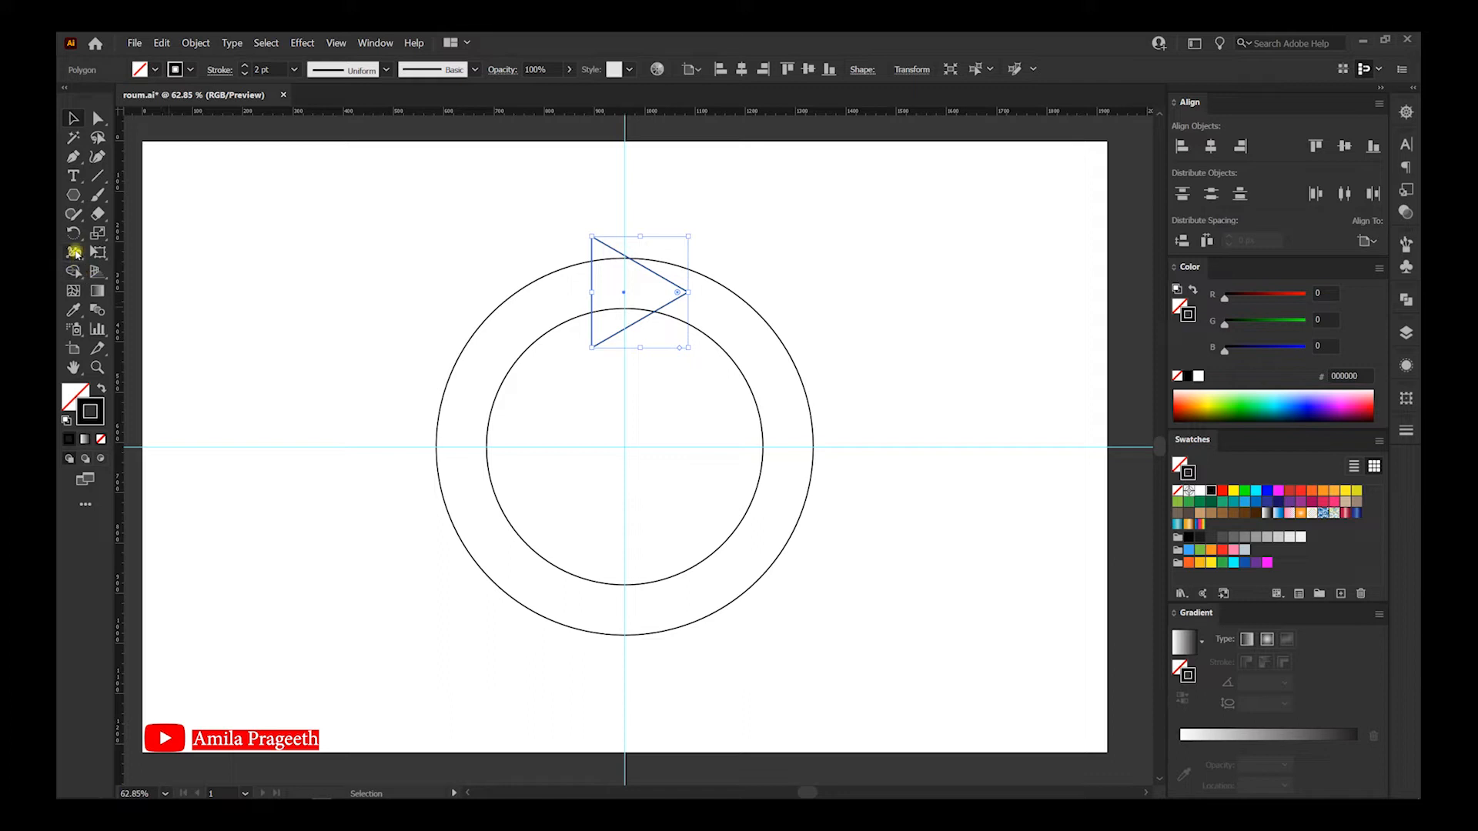
pyautogui.click(73, 234)
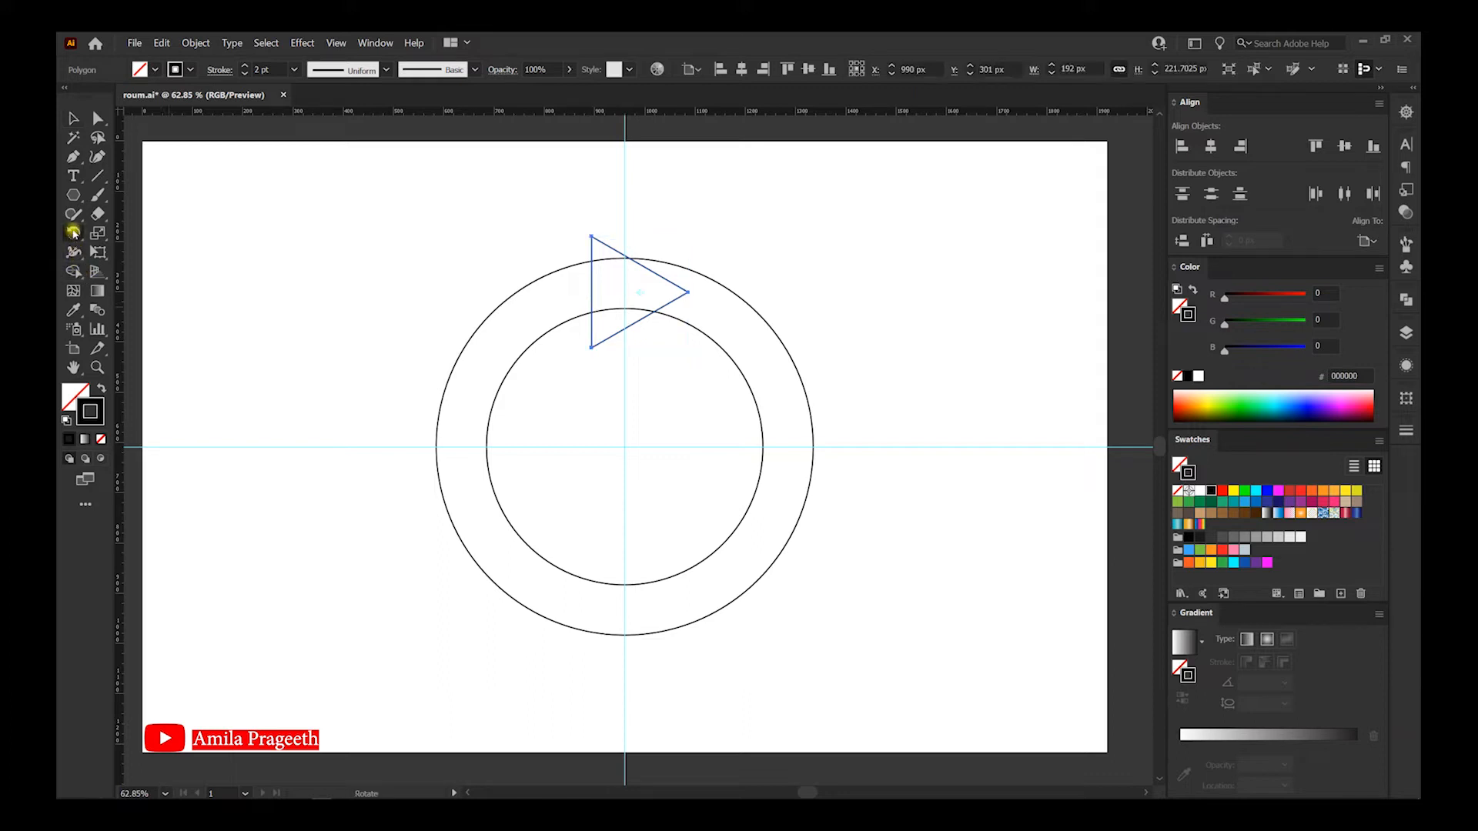
pyautogui.keyDown('alt'); pyautogui.click(624, 448); pyautogui.keyUp('alt')
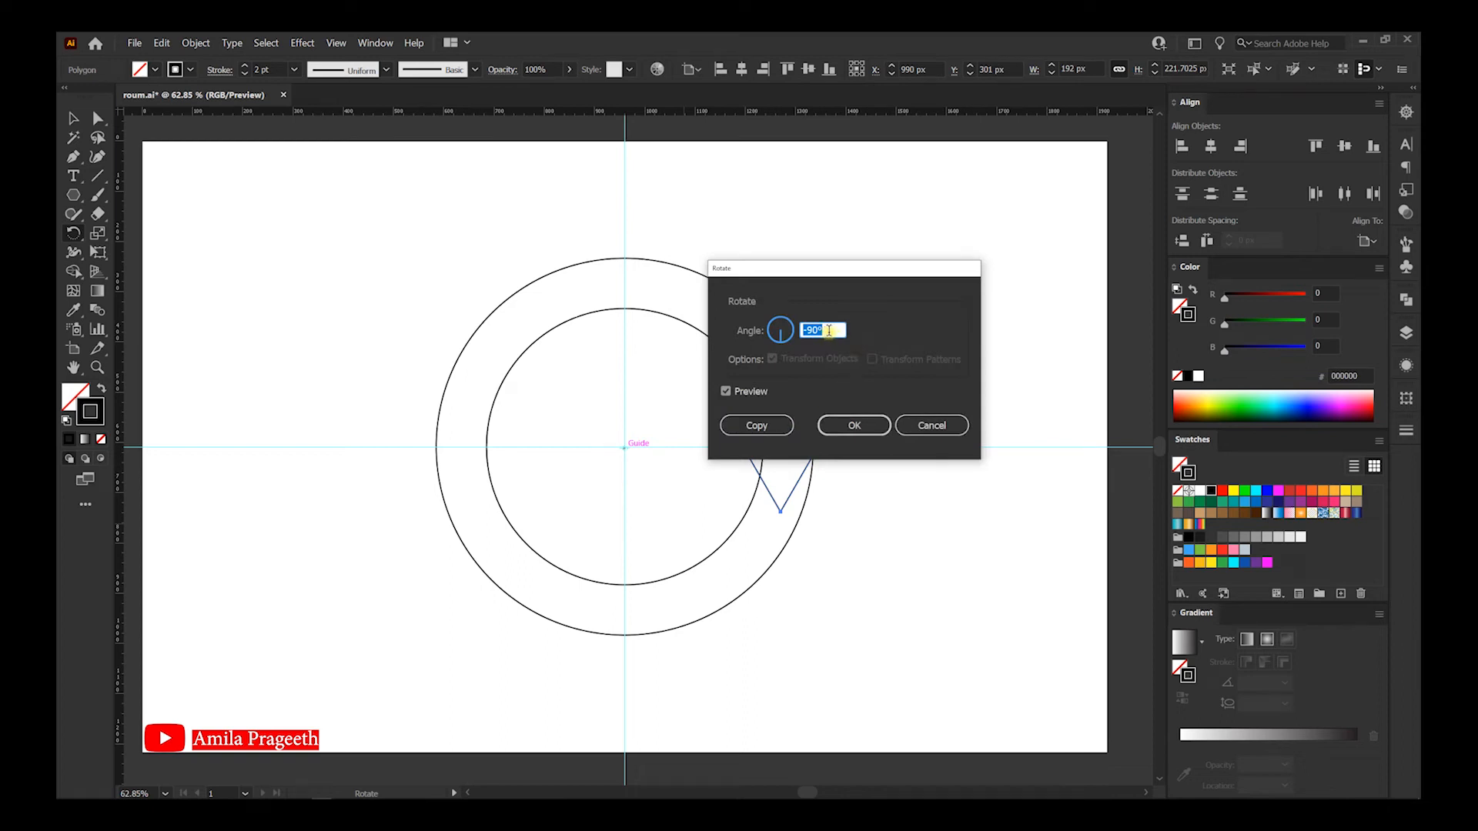
pyautogui.click(757, 424)
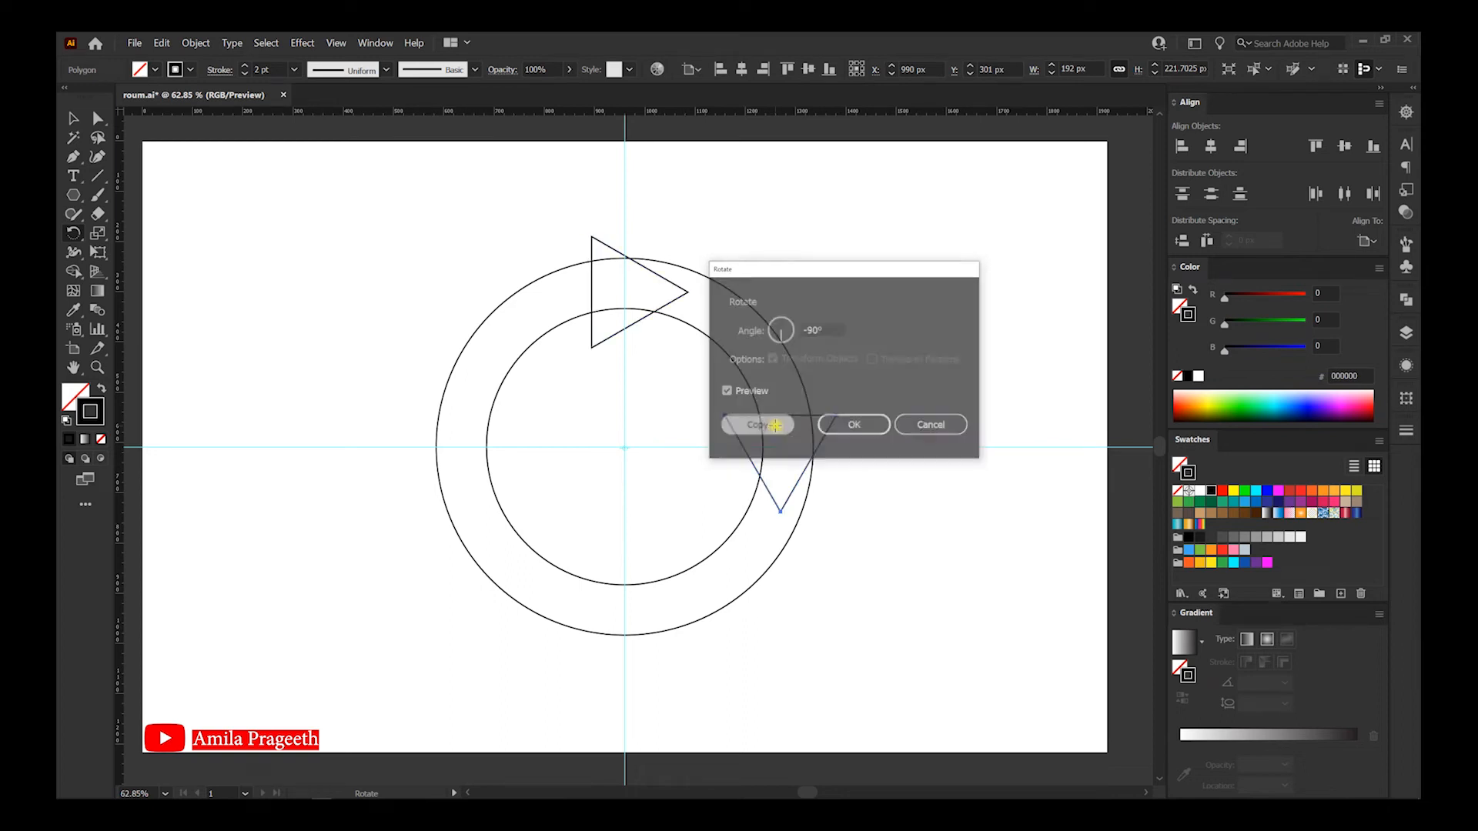
pyautogui.hotkey('ctrl', 'd')
pyautogui.hotkey('ctrl', 'd')
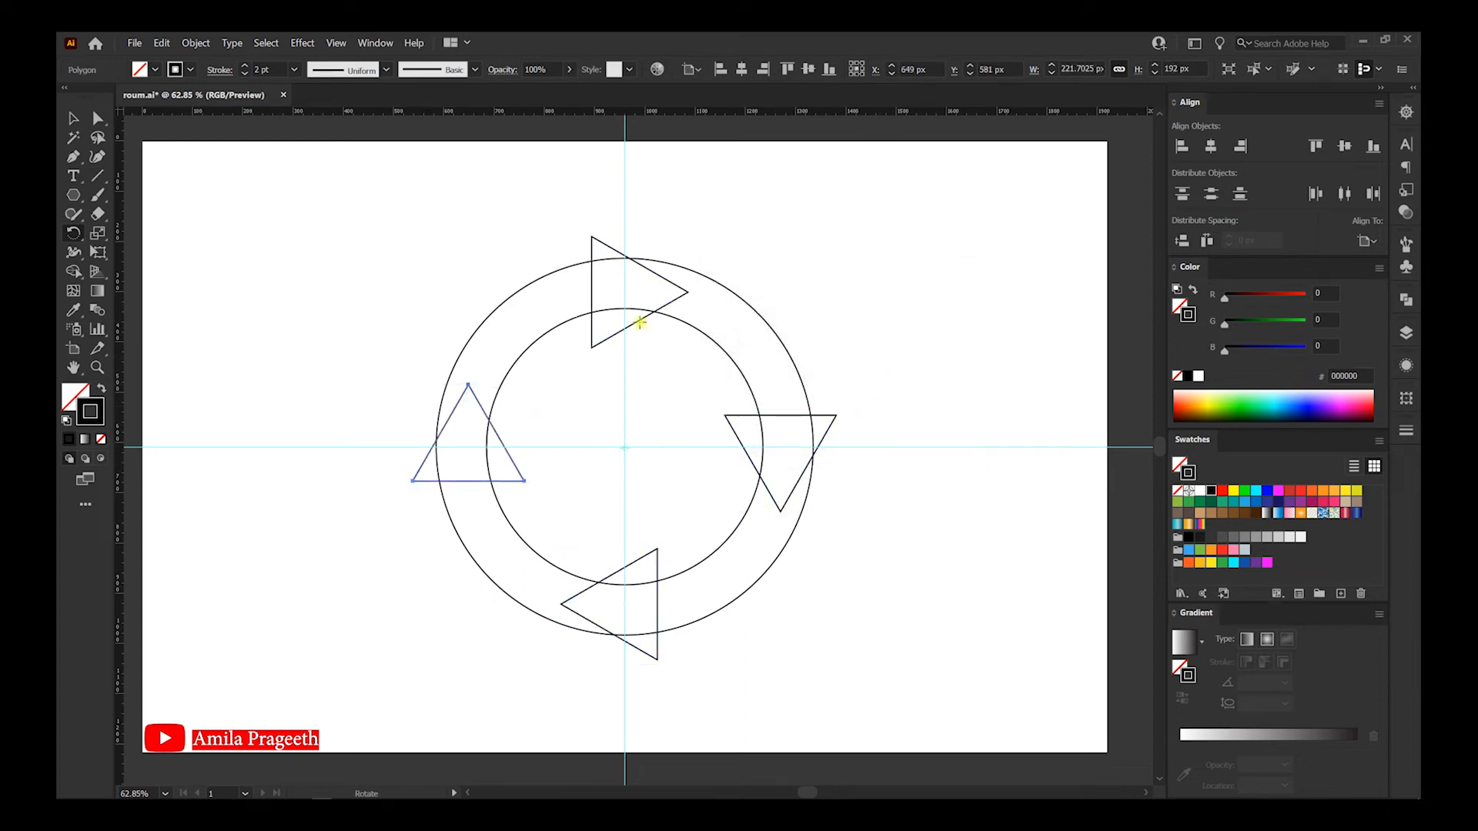
pyautogui.click(73, 118)
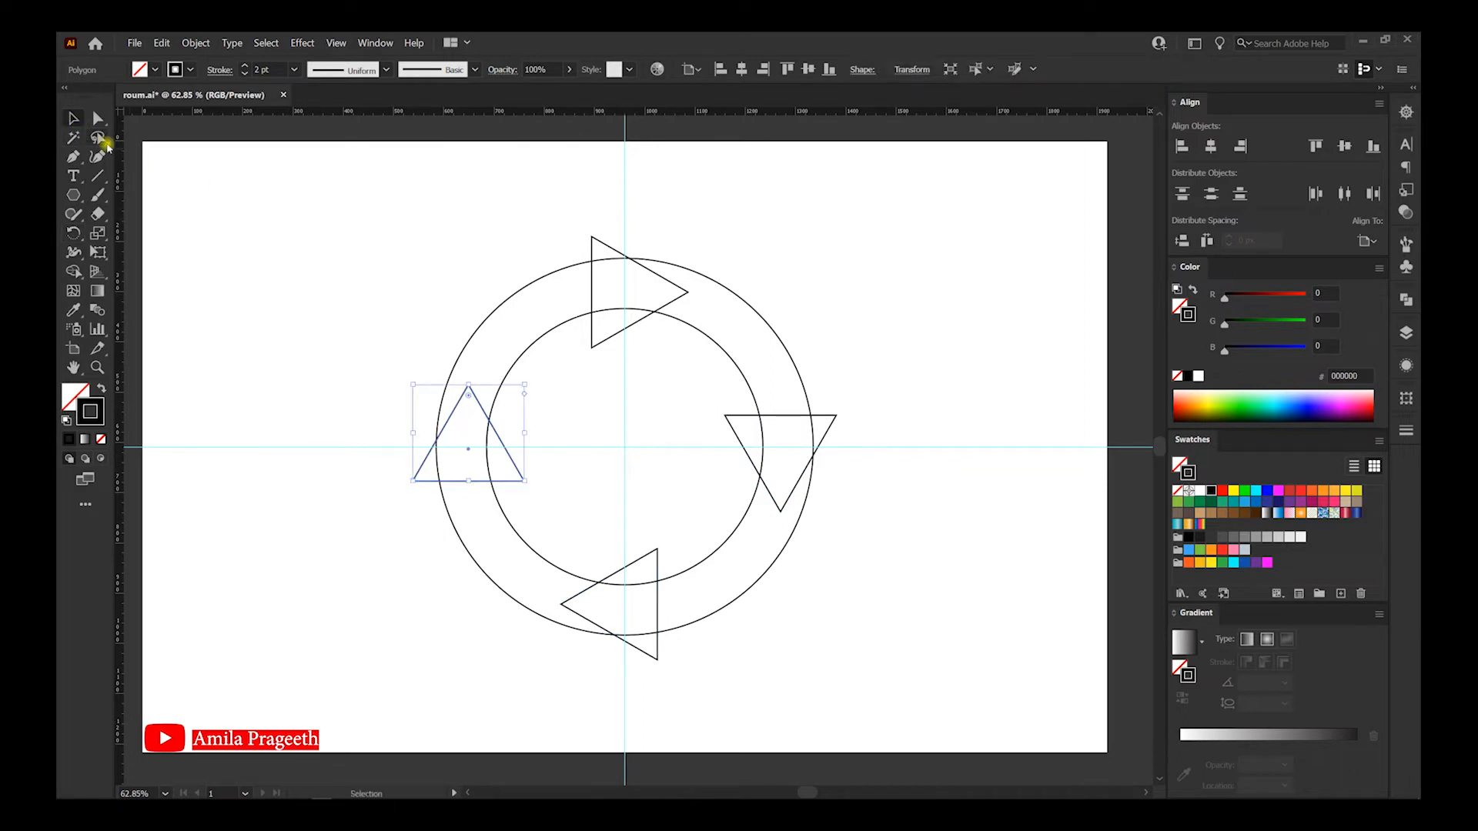
pyautogui.click(301, 223)
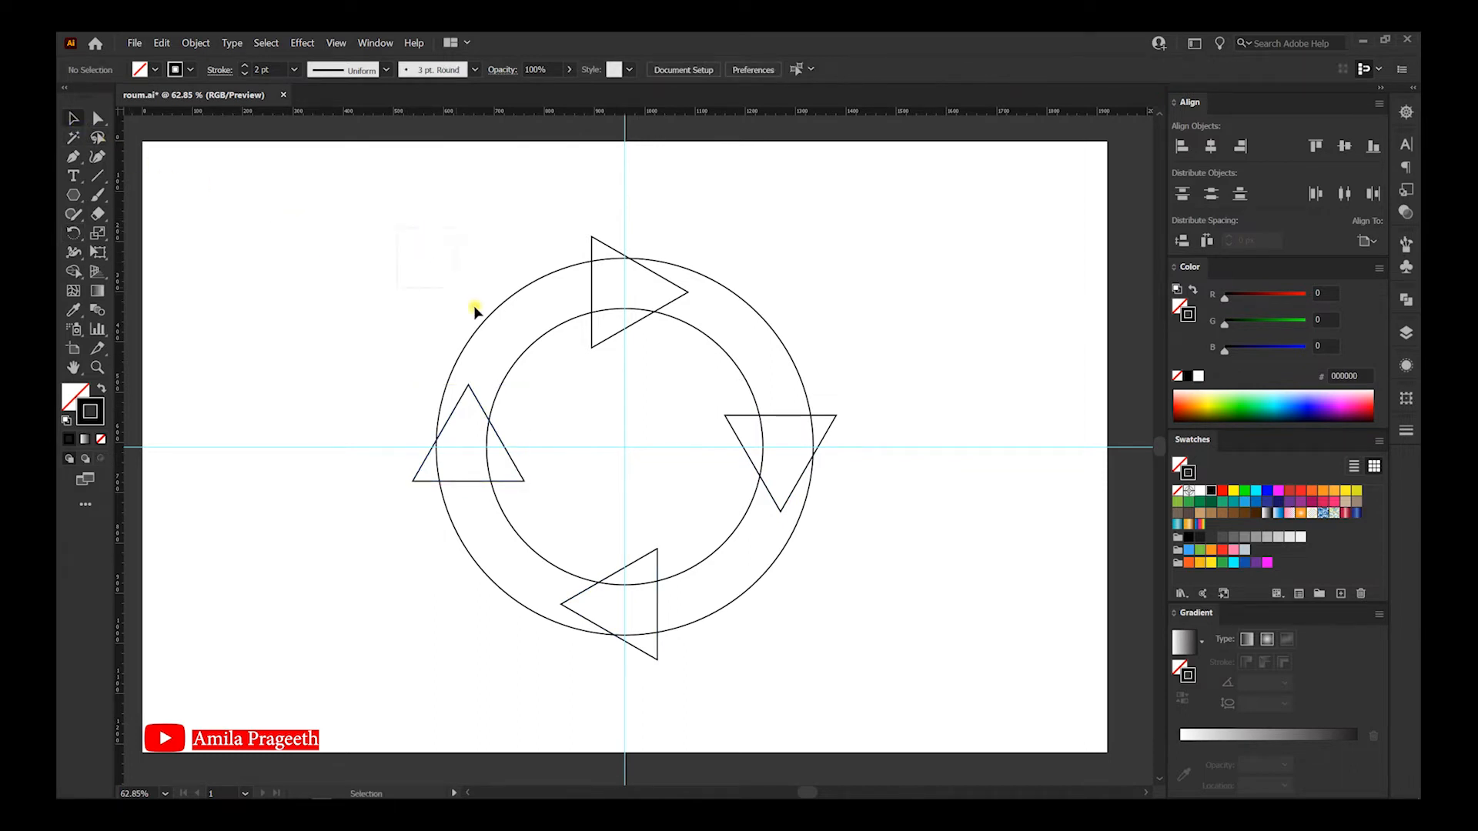
# Select all circles and triangles and merge the upper-left ring segment with the top triangle into a blue (3FA9F5) arrow using Shape Builder.
pyautogui.moveTo(904, 653); pyautogui.dragTo(307, 428)
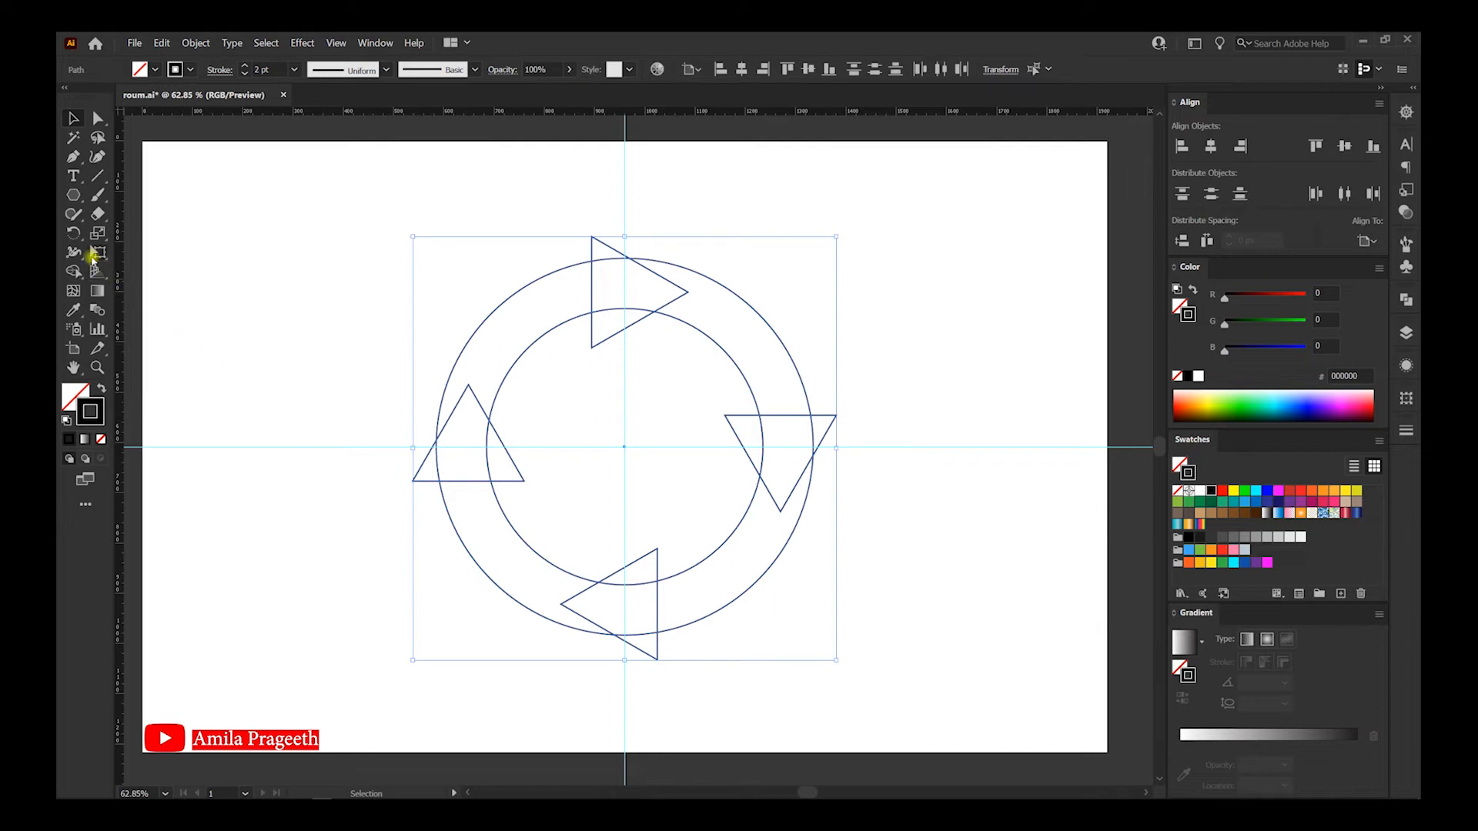
pyautogui.click(75, 272)
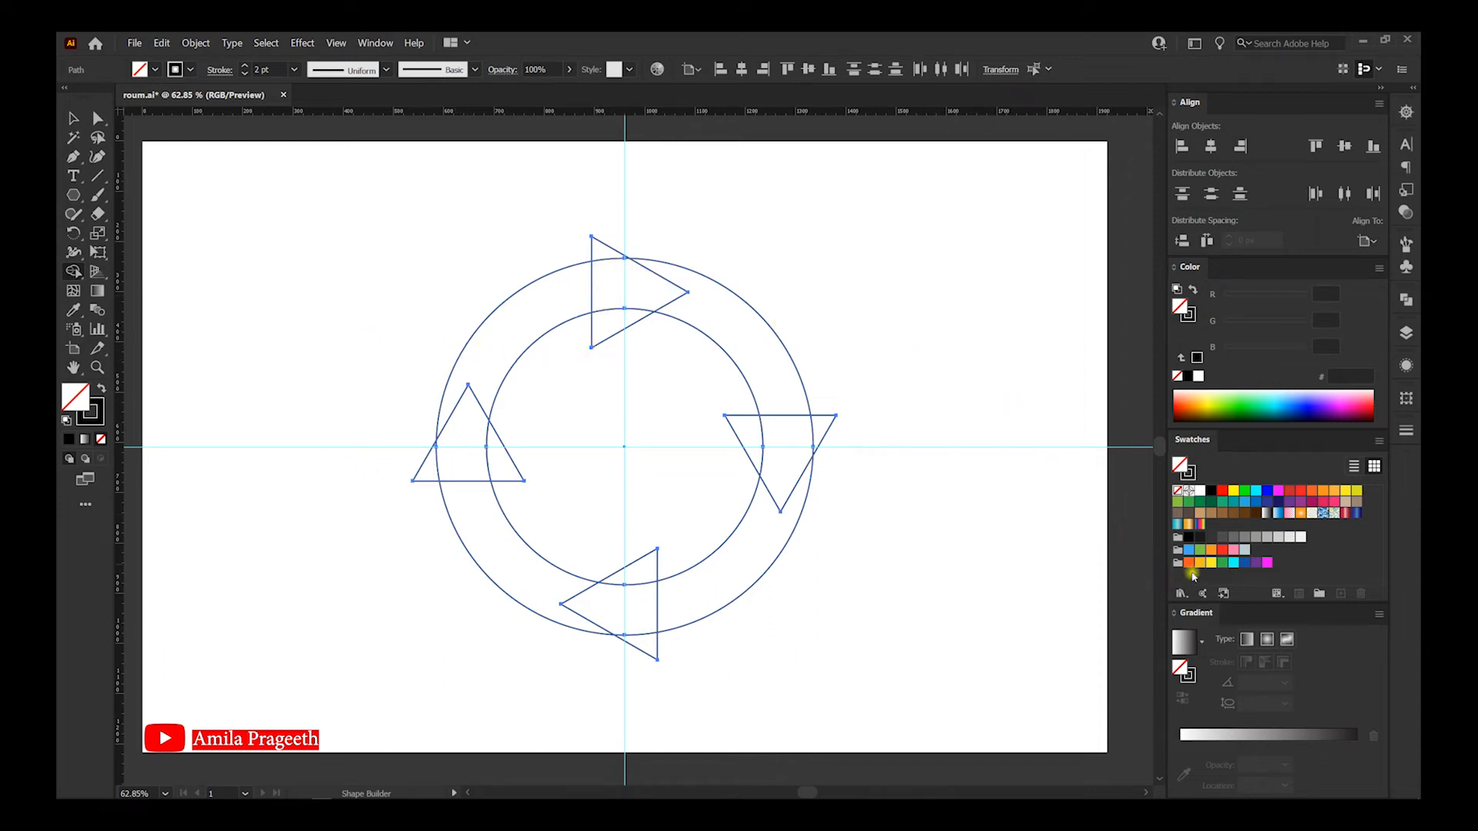
pyautogui.click(1189, 550)
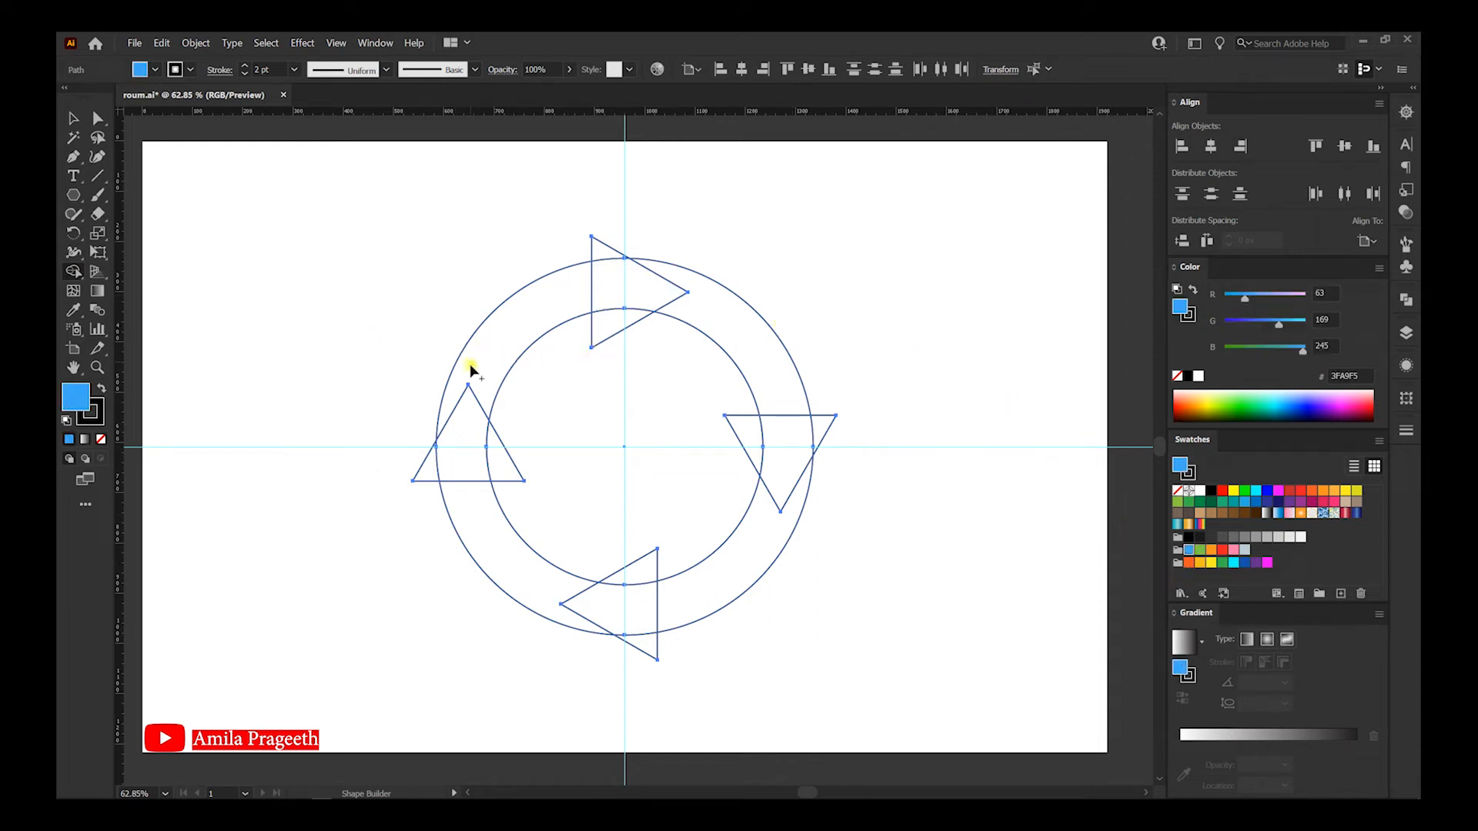
pyautogui.moveTo(477, 367); pyautogui.dragTo(491, 347)
pyautogui.moveTo(551, 303)
pyautogui.mouseDown()
pyautogui.moveTo(609, 285)
pyautogui.moveTo(602, 253)
pyautogui.moveTo(616, 317)
pyautogui.mouseUp()
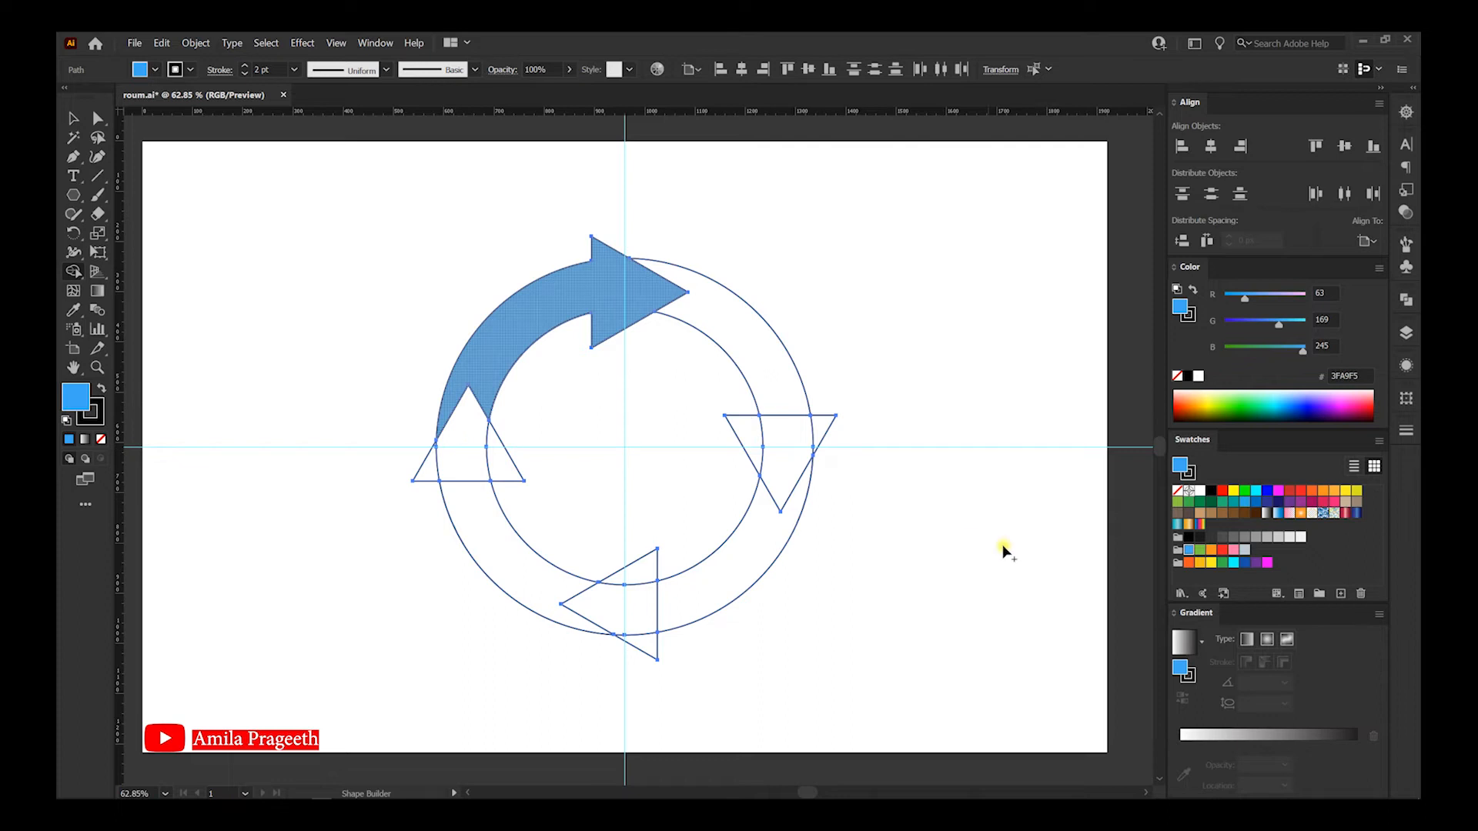
# Merge the upper-right ring segment with the right triangle into a green (7AC943) arrow using Shape Builder.
pyautogui.click(1201, 550)
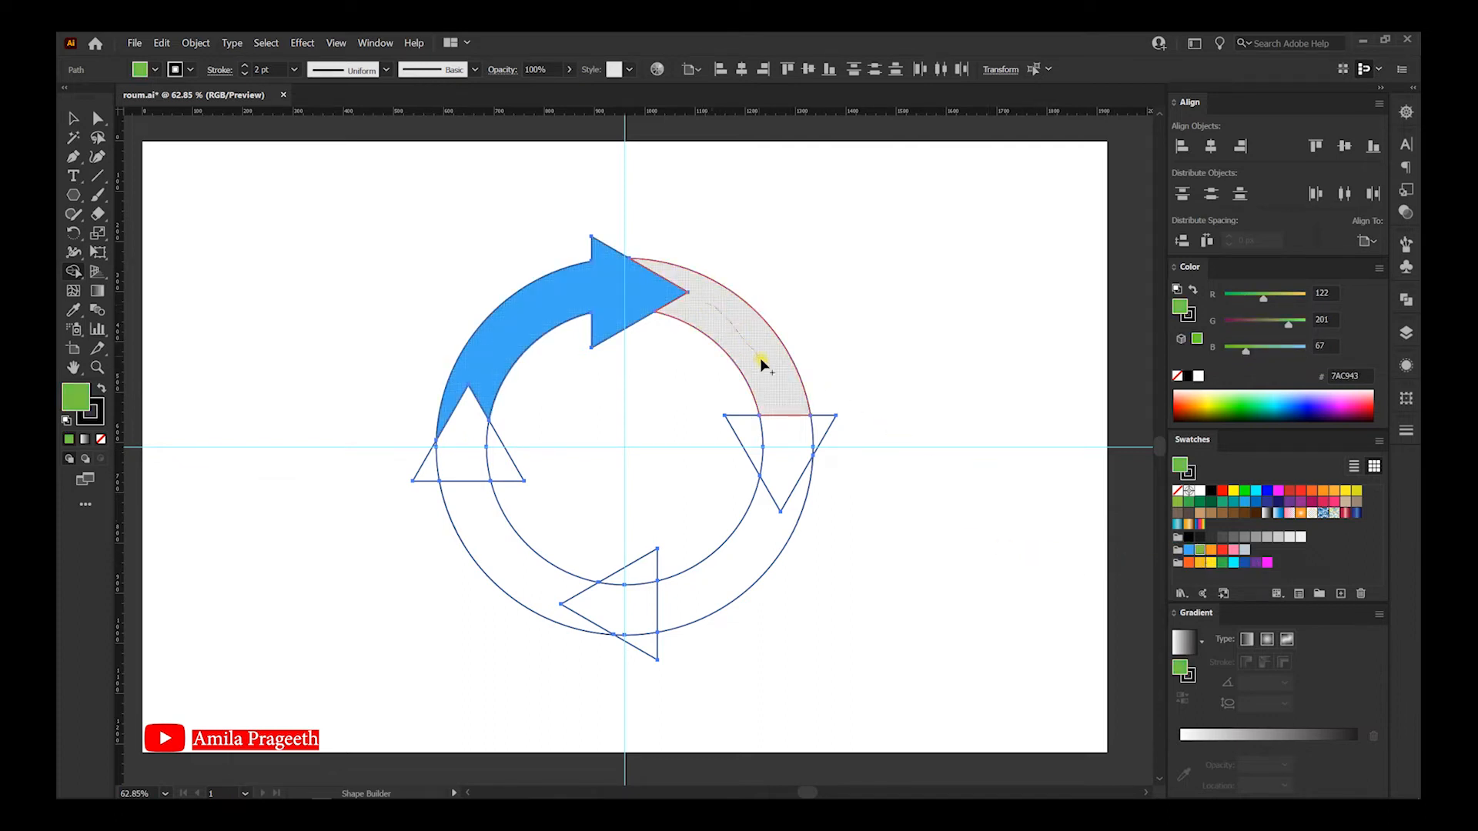
pyautogui.moveTo(773, 401); pyautogui.dragTo(778, 440)
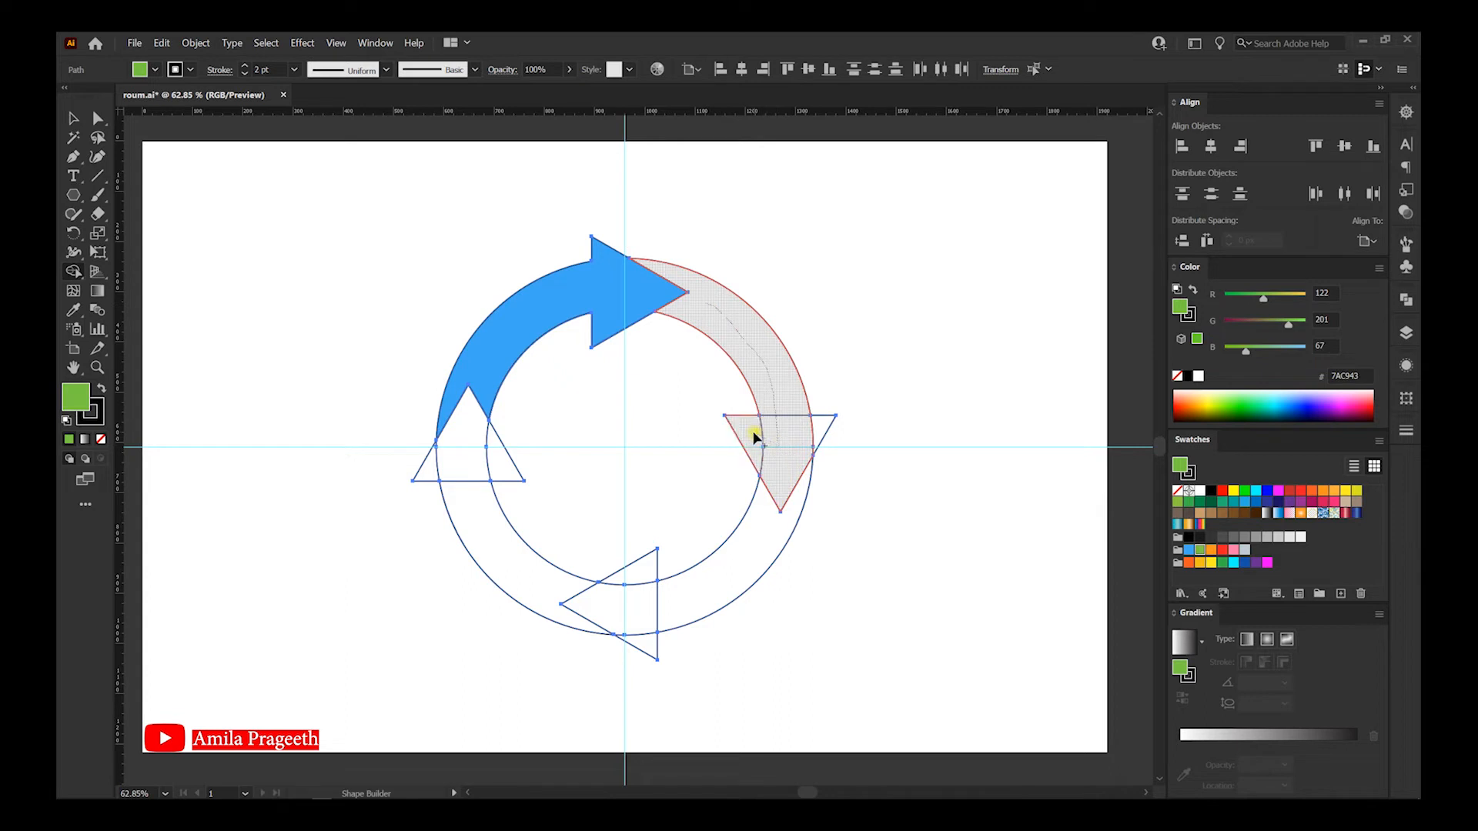
pyautogui.moveTo(805, 435); pyautogui.dragTo(812, 432)
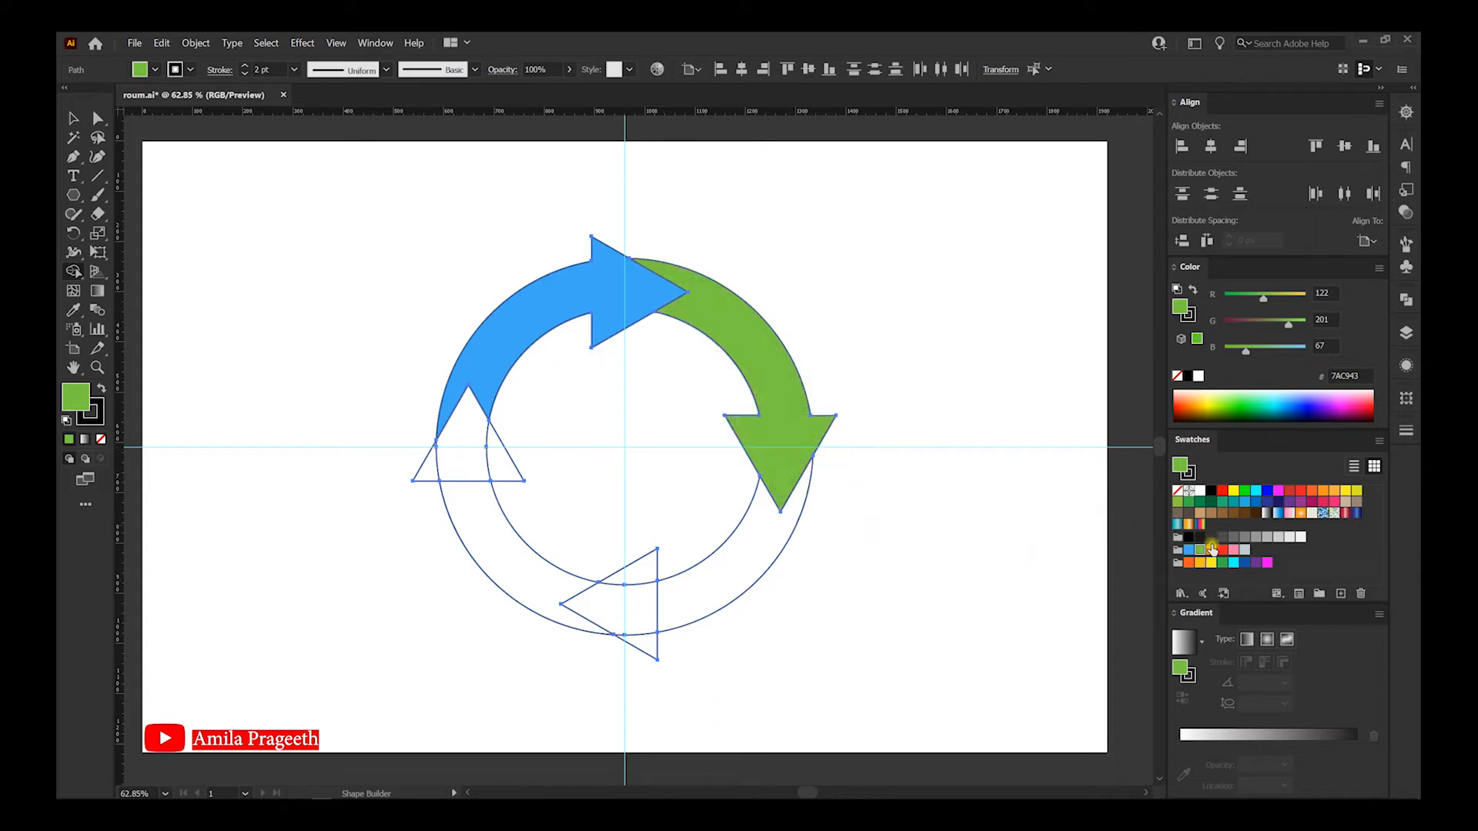
# Merge the lower-right ring segment with the bottom triangle into an orange (FF931E) arrow using Shape Builder.
pyautogui.click(1212, 549)
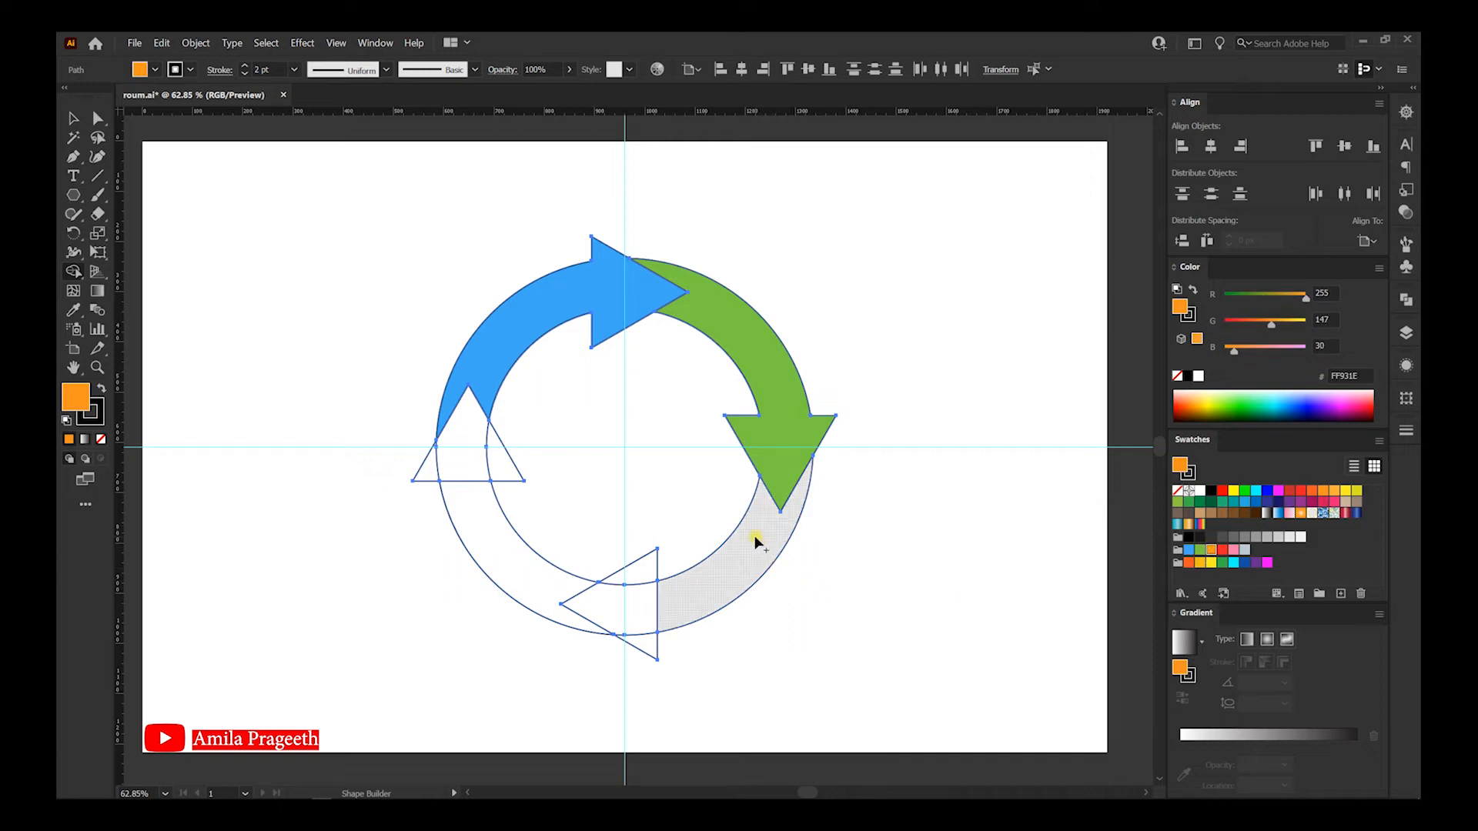
pyautogui.moveTo(706, 589); pyautogui.dragTo(649, 610)
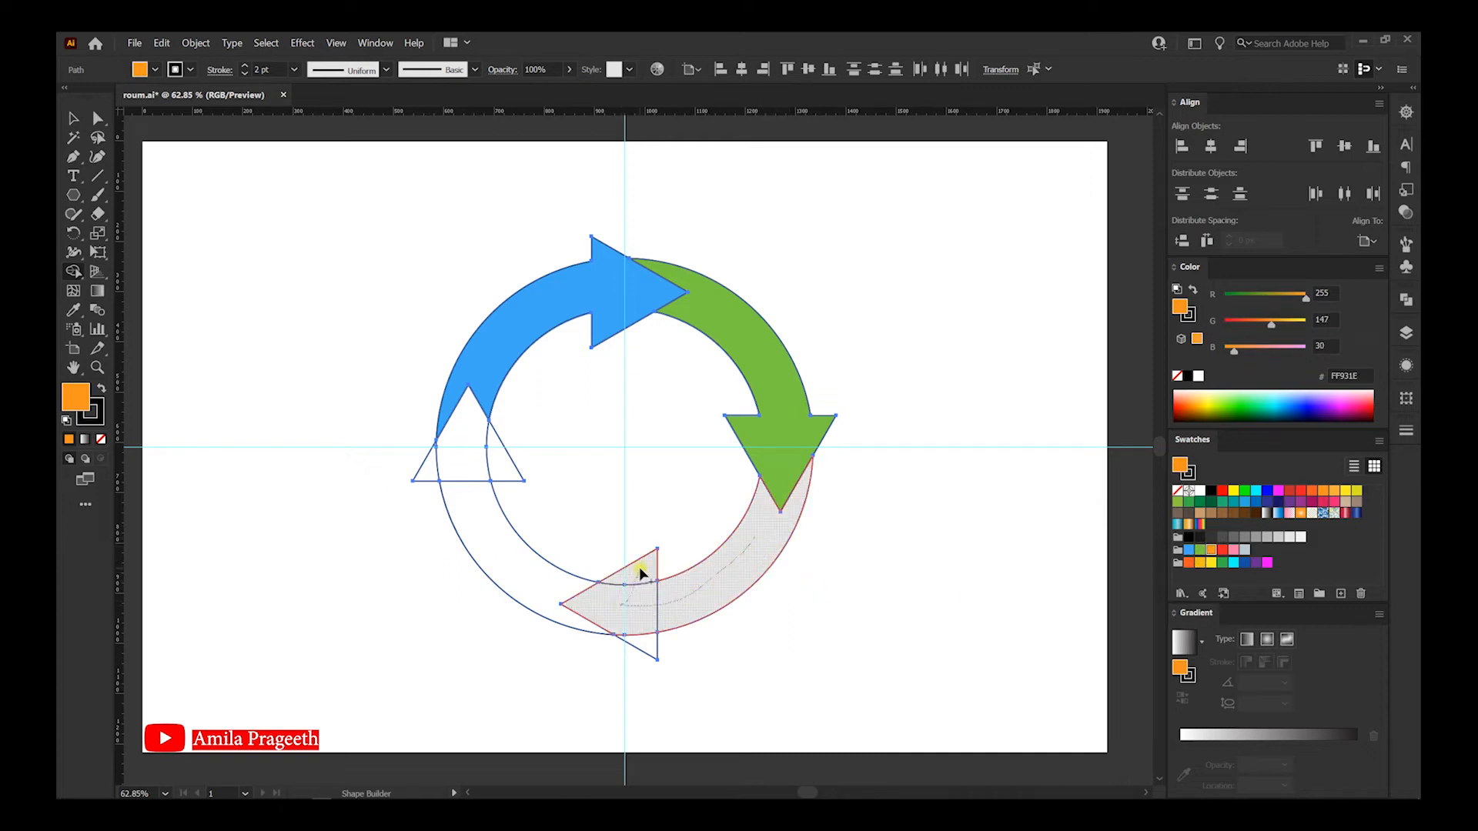
pyautogui.moveTo(641, 641); pyautogui.dragTo(645, 644)
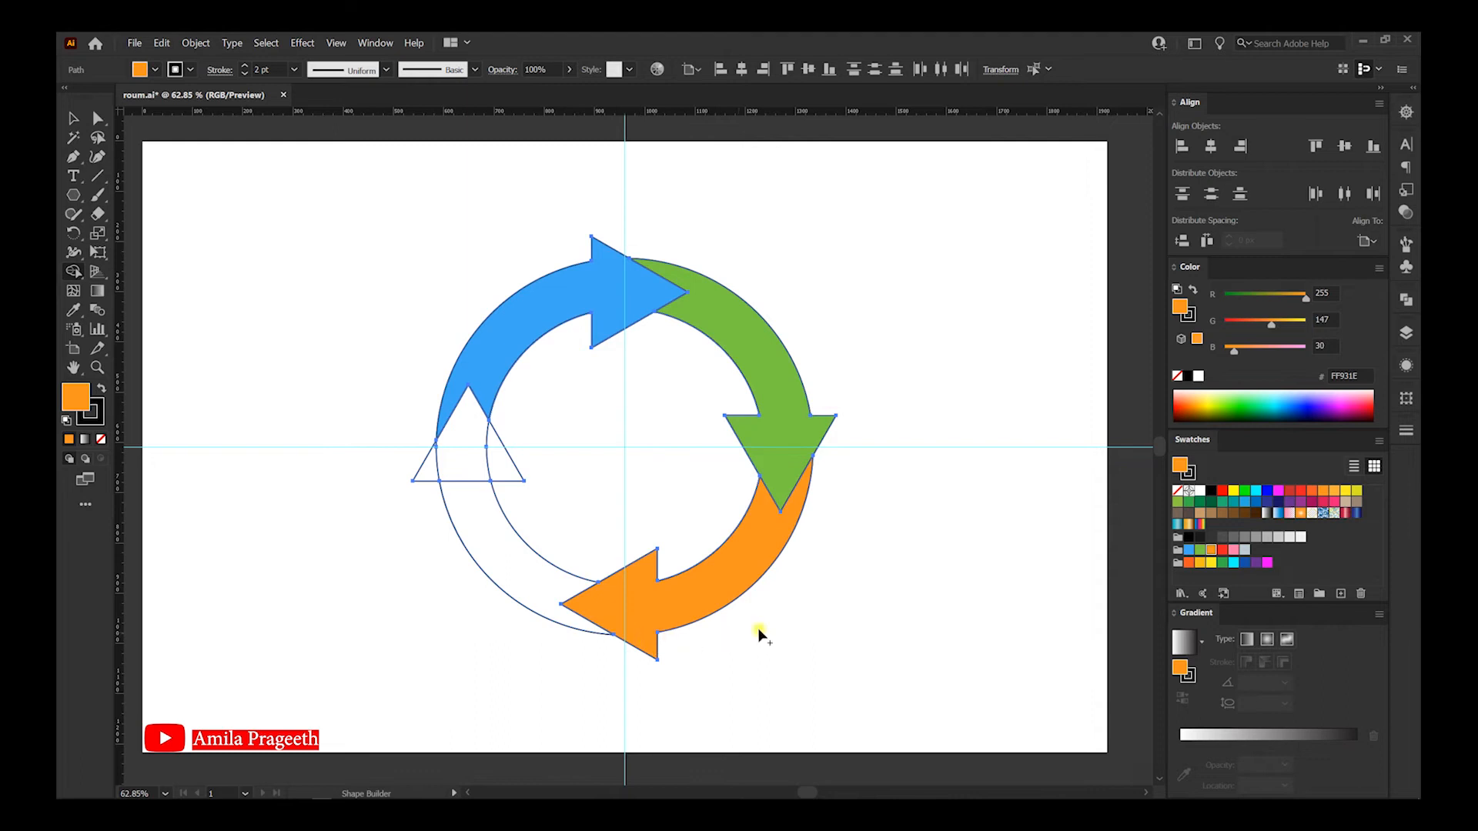
# Merge the lower-left ring segment with the left triangle into a red (FF1D25) arrow using Shape Builder, and deselect the artwork.
pyautogui.click(1223, 550)
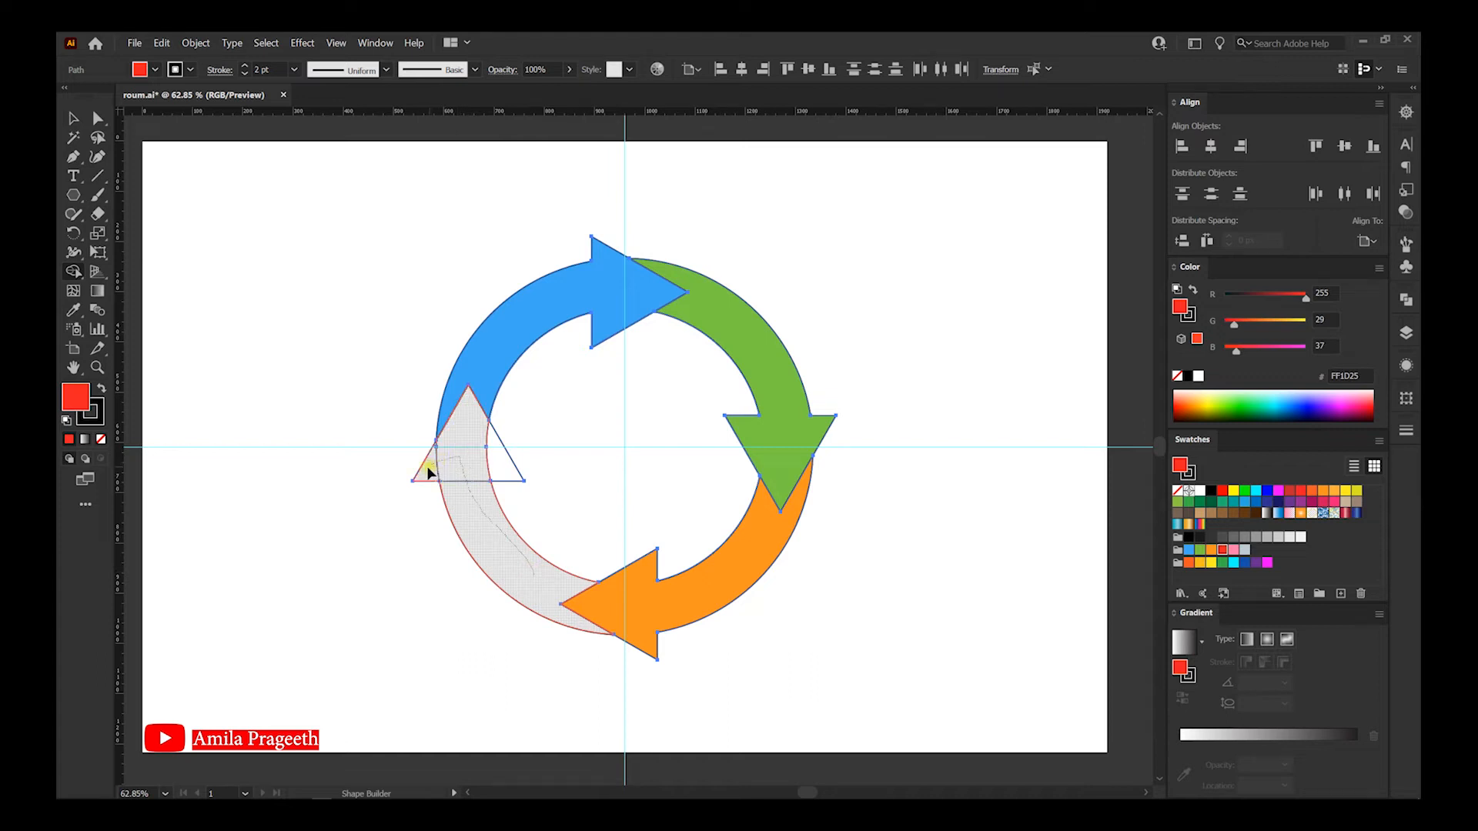
pyautogui.moveTo(496, 461); pyautogui.dragTo(497, 462)
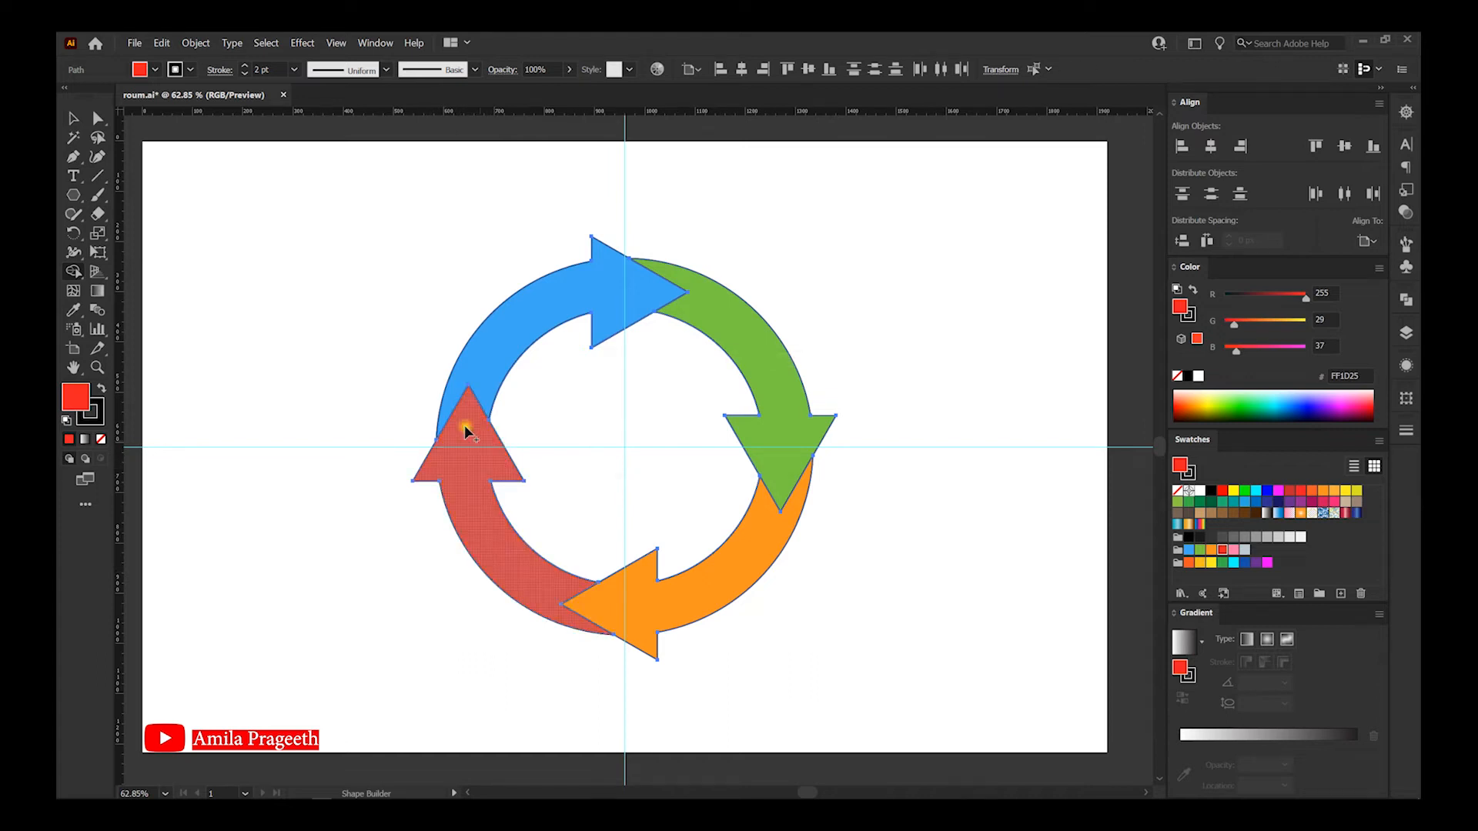
pyautogui.click(80, 117)
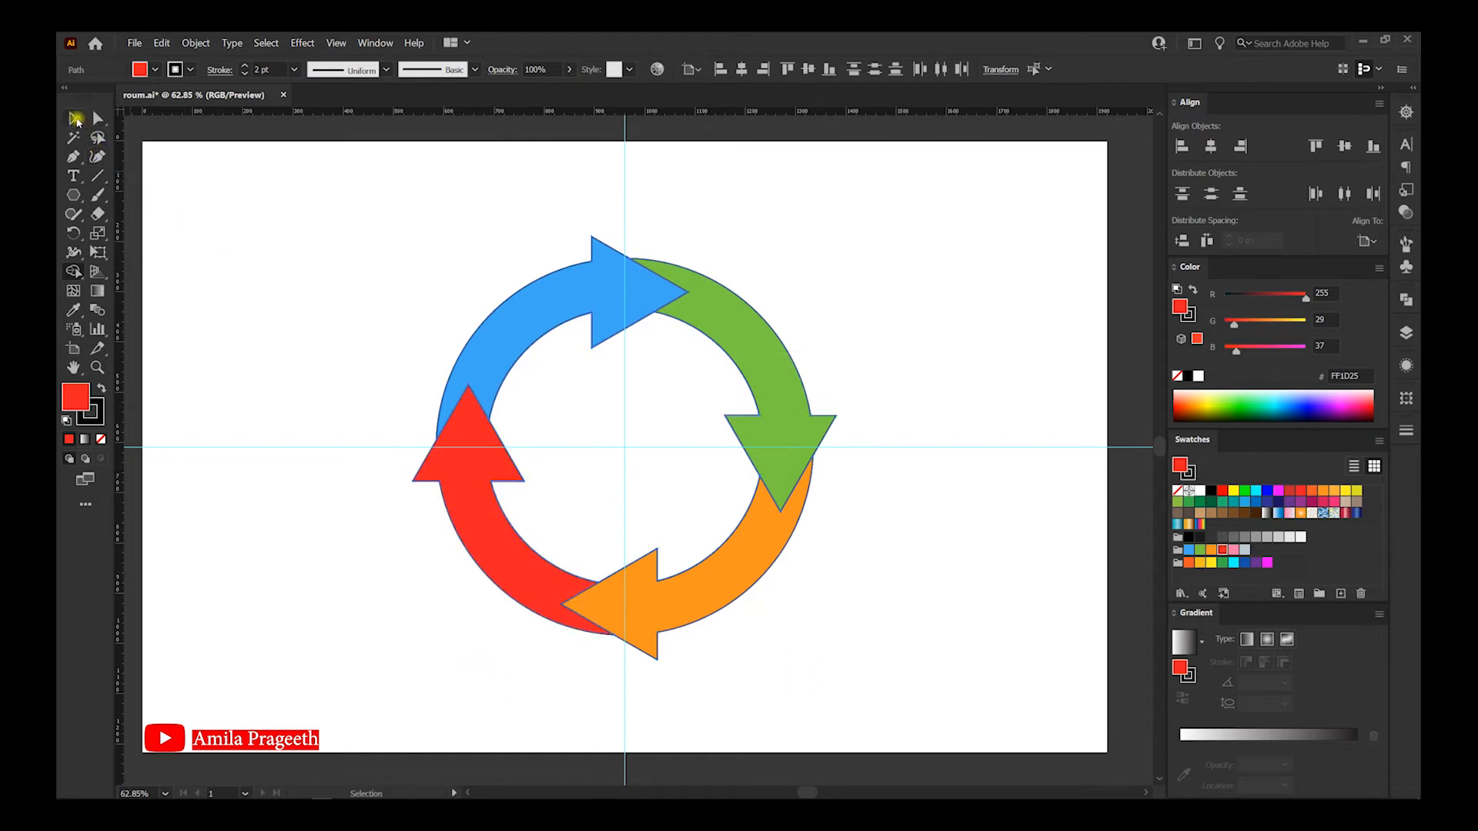
pyautogui.hotkey('ctrl', 'a')
pyautogui.click(412, 204)
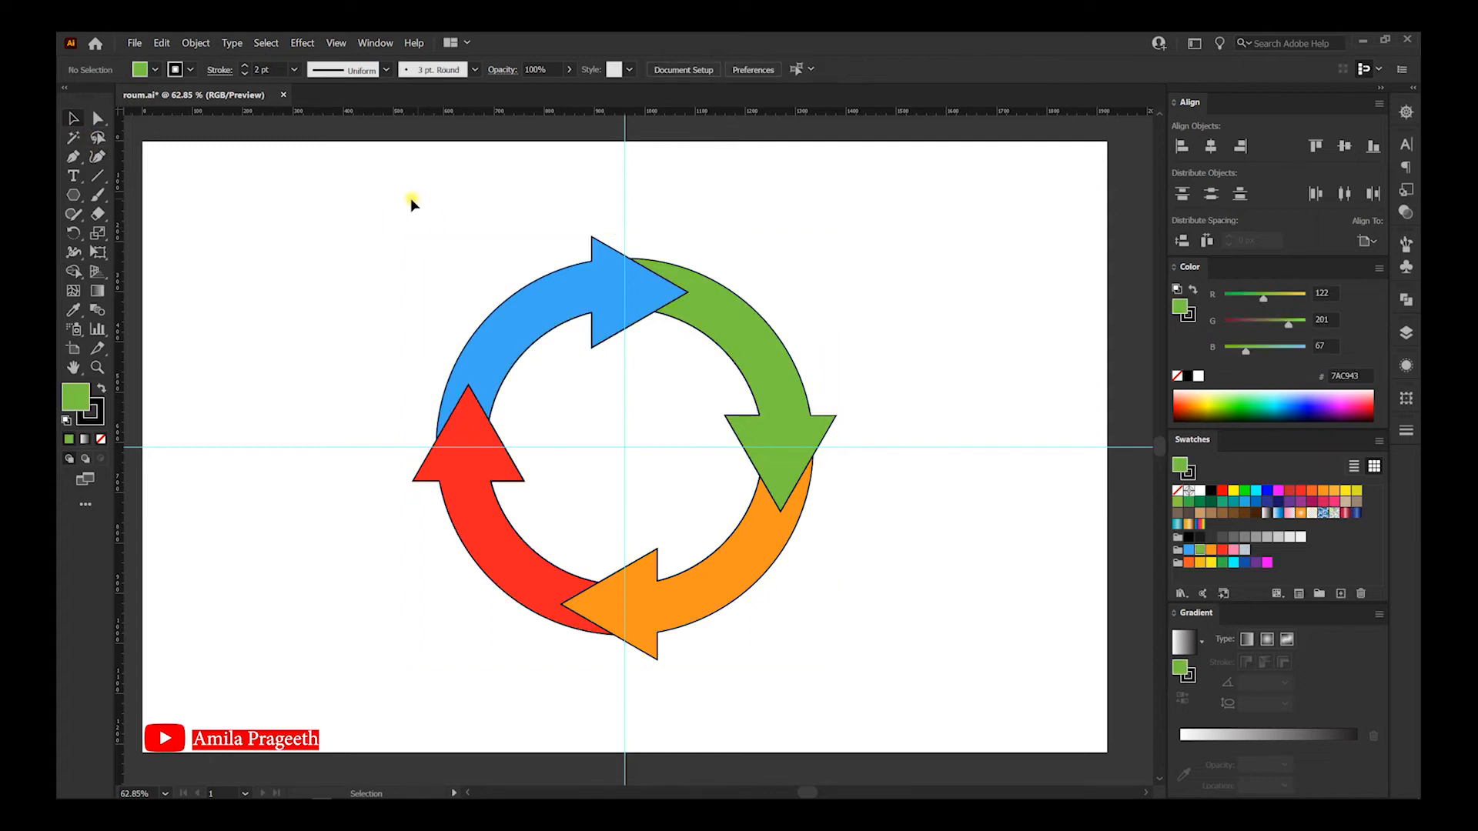
# Select all four arrows and set their stroke to None.
pyautogui.hotkey('ctrl', 'a')
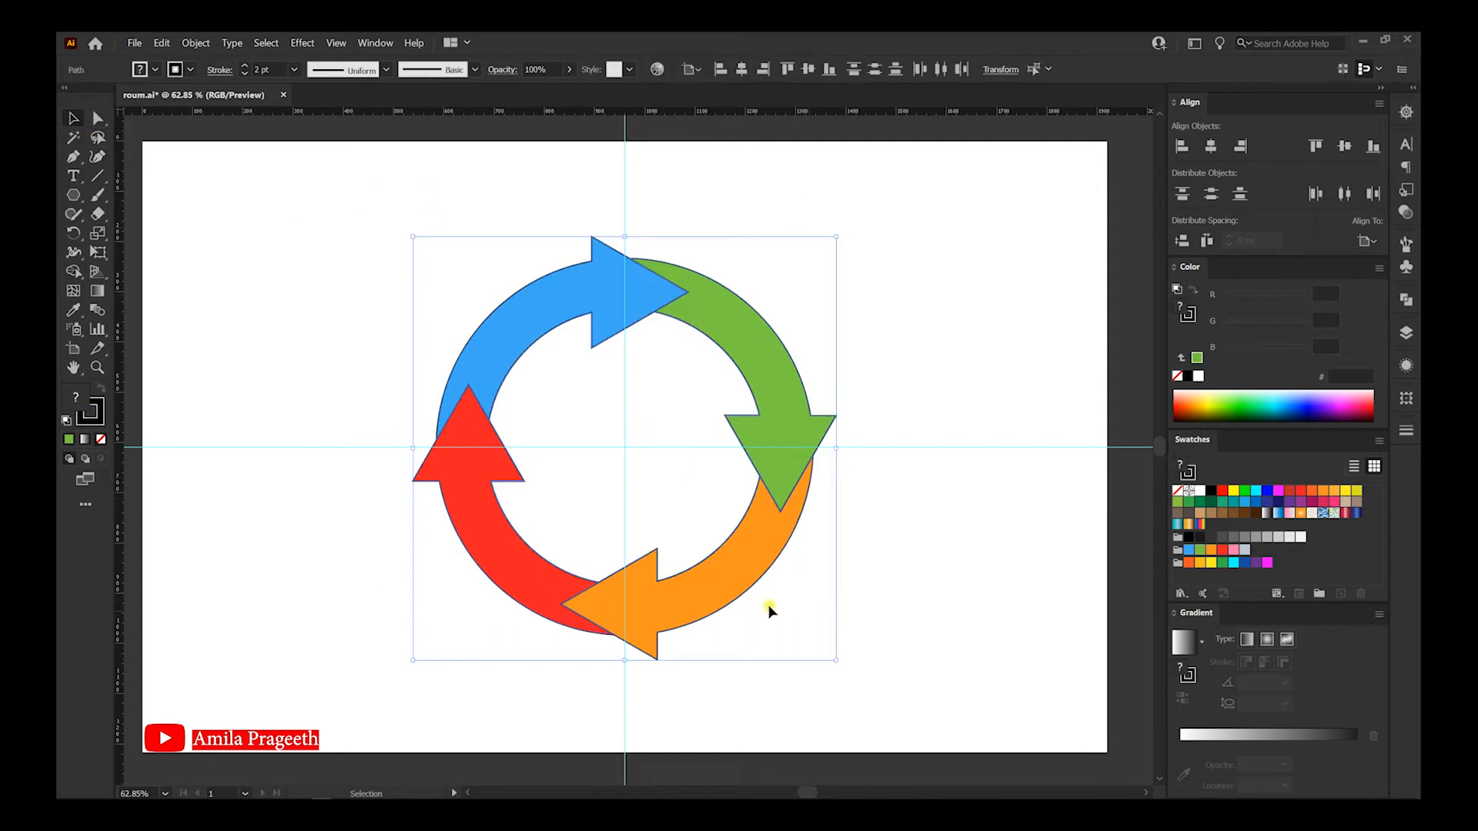
pyautogui.click(90, 412)
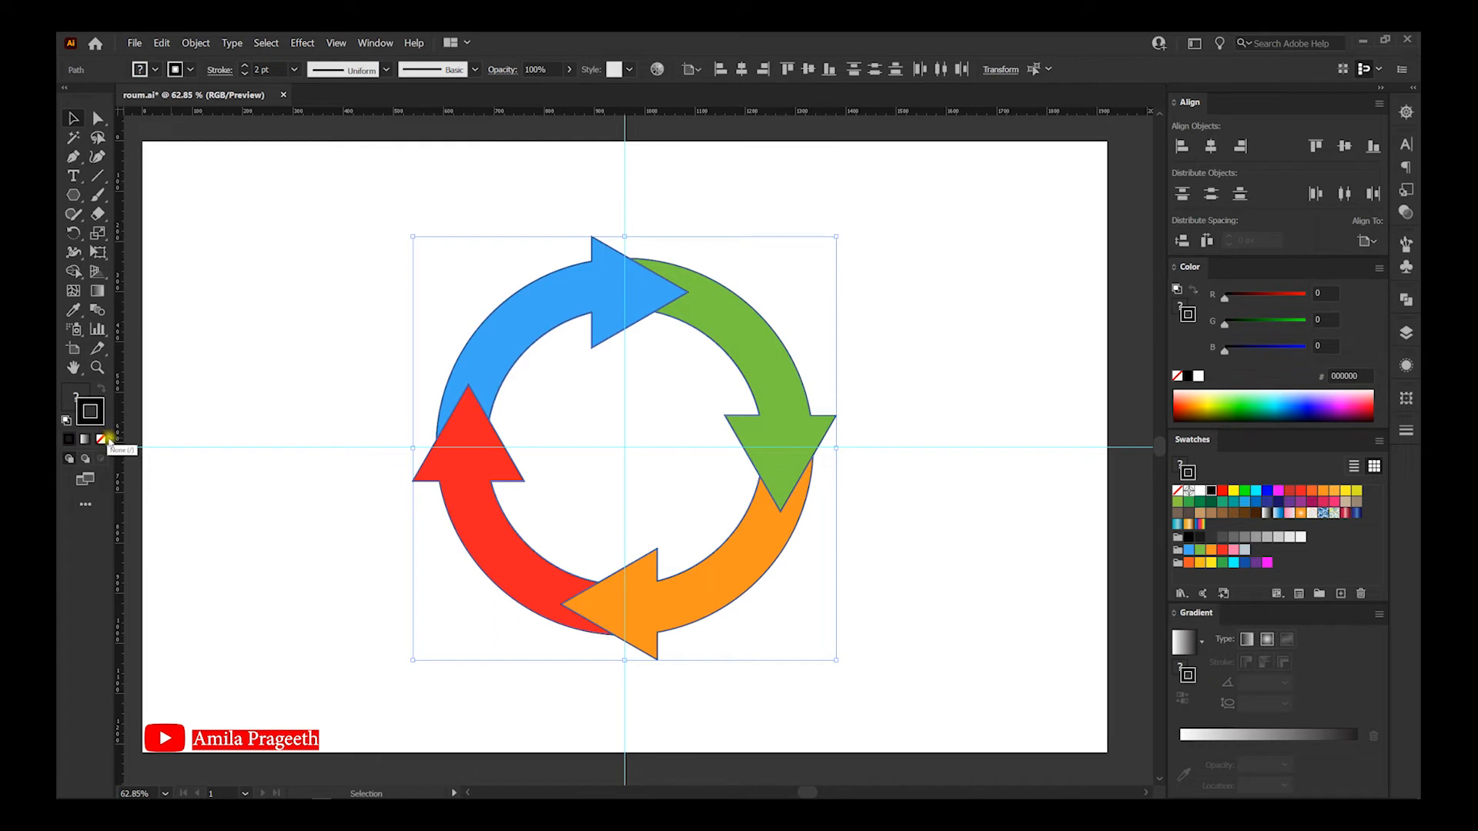
pyautogui.click(104, 440)
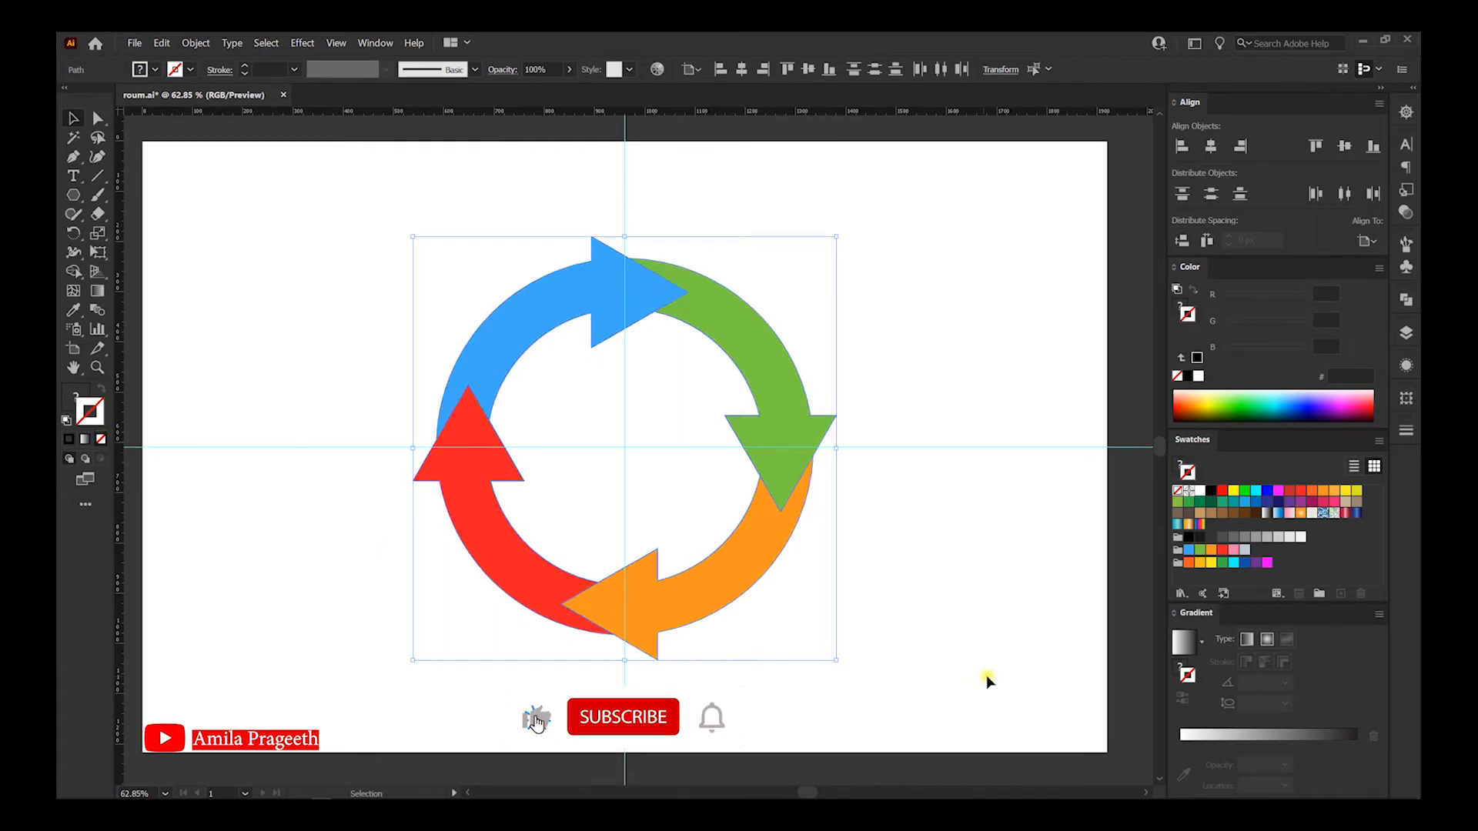
# Group the four arrows and enlarge the group proportionally about its centre to about 913 px wide and high.
pyautogui.rightClick(707, 312)
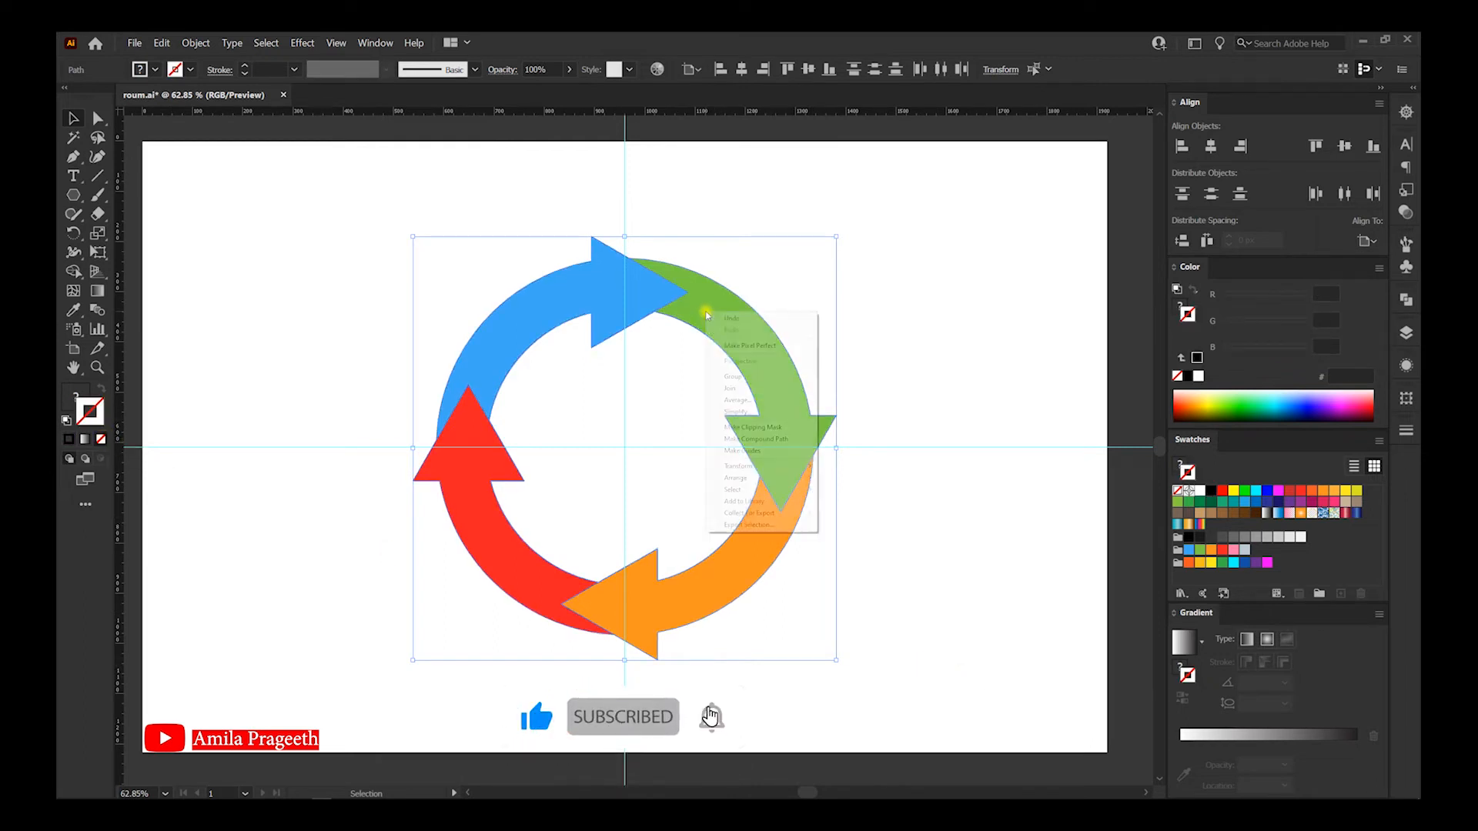
pyautogui.click(751, 377)
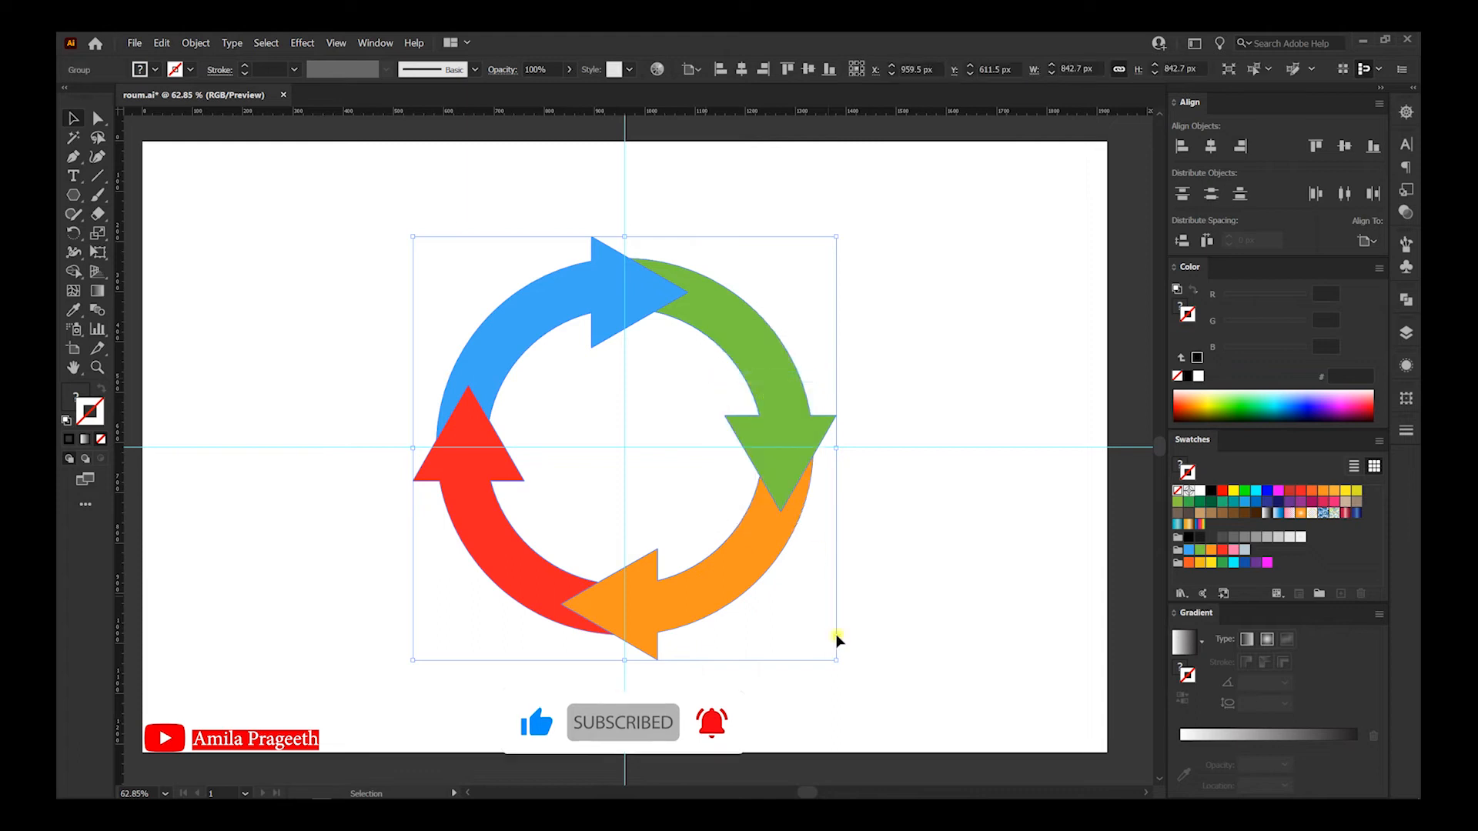
pyautogui.moveTo(839, 661); pyautogui.dragTo(864, 679)
pyautogui.click(903, 392)
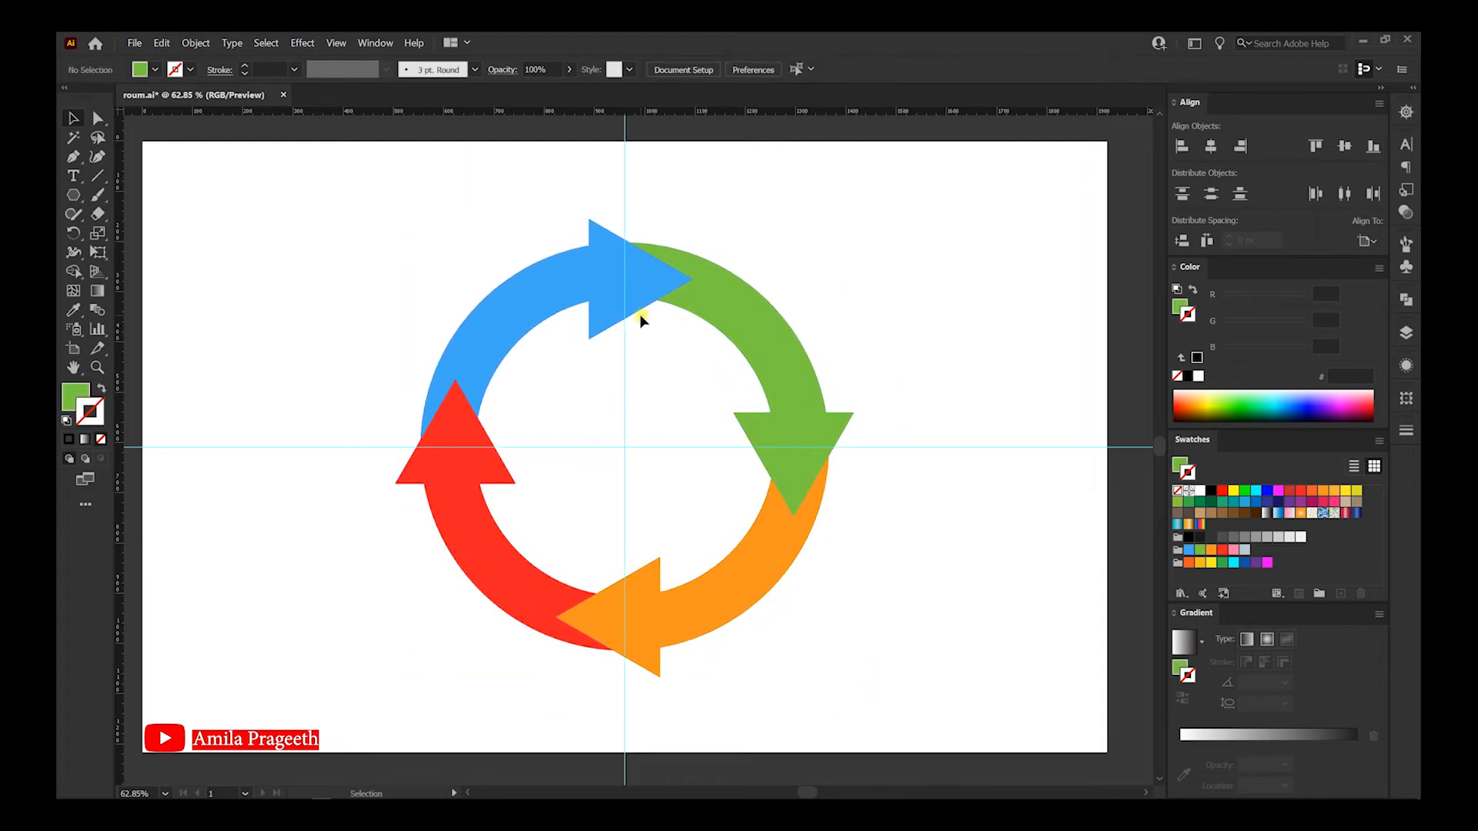
# Ungroup the arrows and check that each coloured arrow can be selected individually.
pyautogui.rightClick(588, 279)
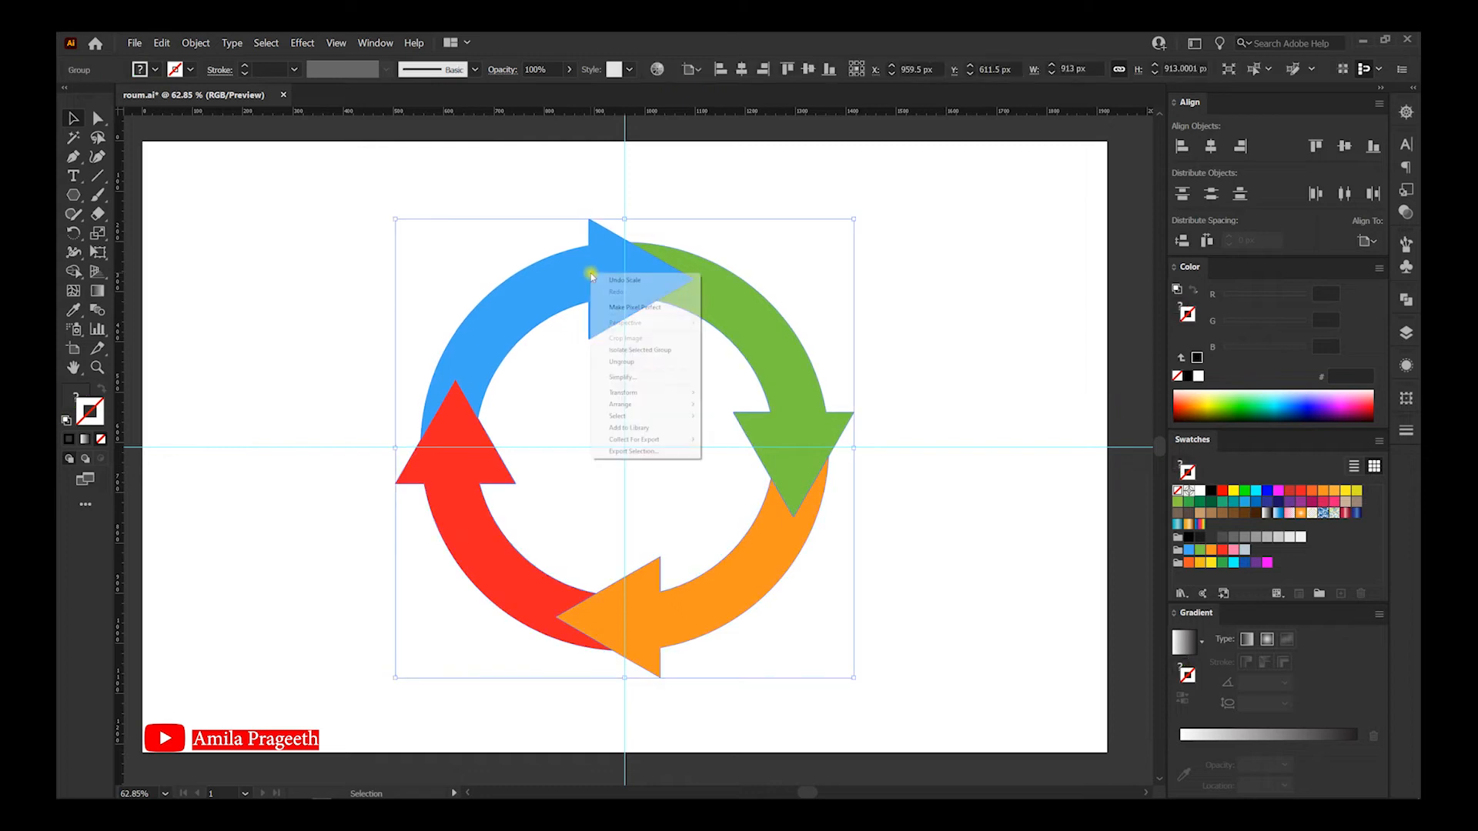
pyautogui.click(624, 361)
pyautogui.click(339, 191)
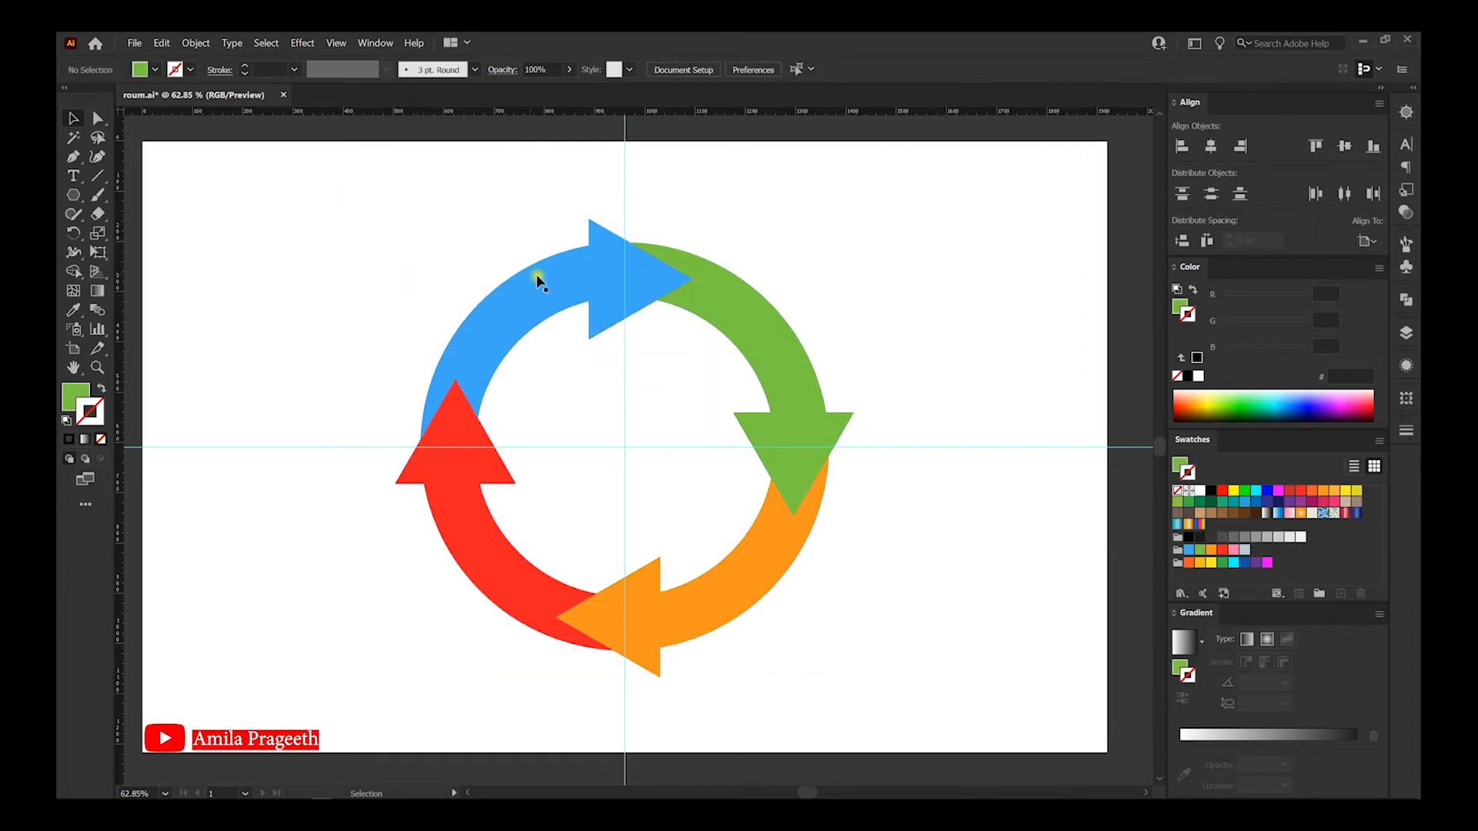
pyautogui.click(572, 286)
pyautogui.click(742, 329)
pyautogui.click(776, 566)
pyautogui.click(508, 572)
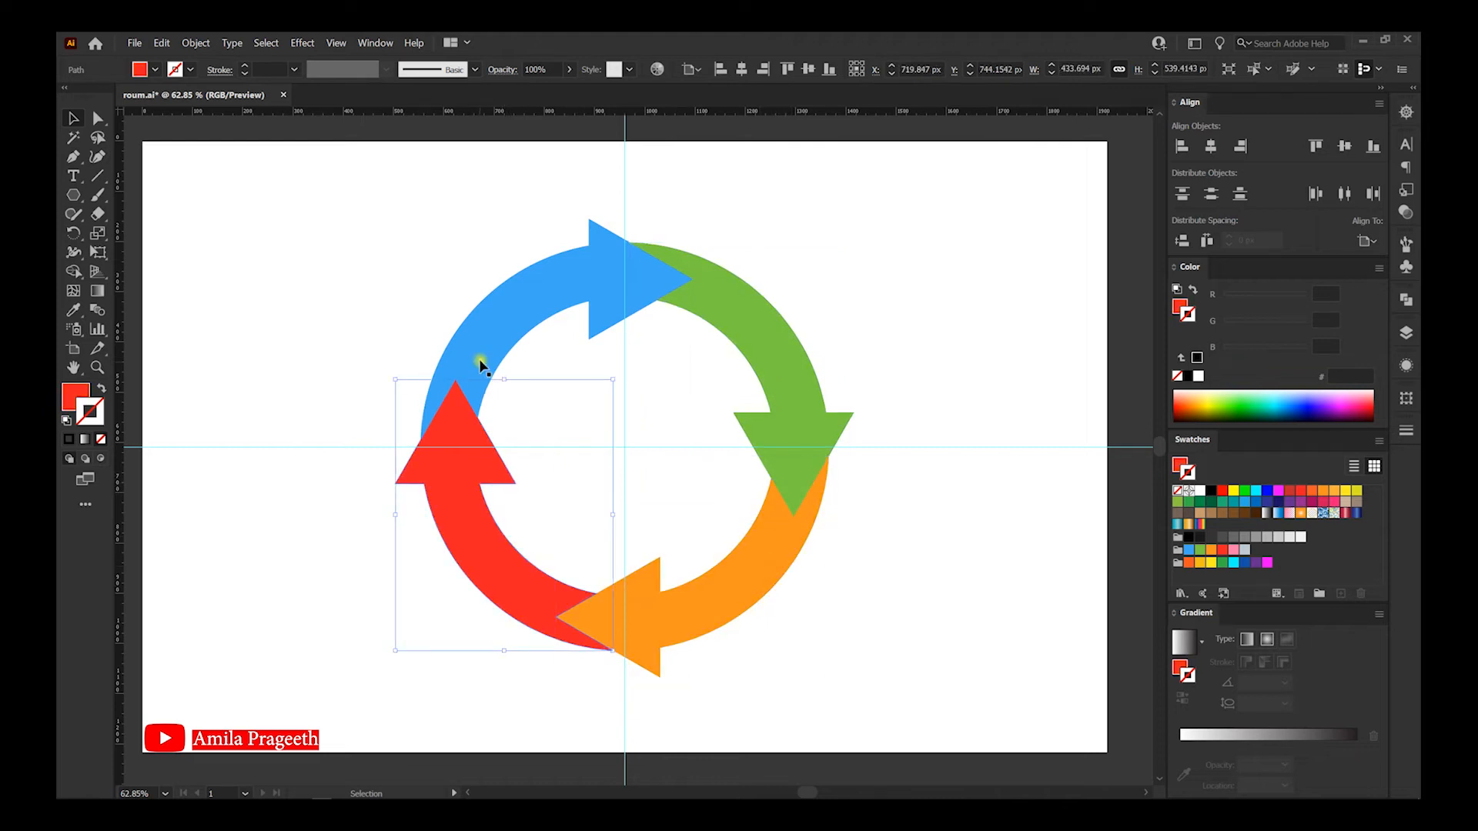
# Apply a linear white-to-black gradient to the blue upper-left arrow and set its starting colour stop to orange (FD5622).
pyautogui.click(491, 326)
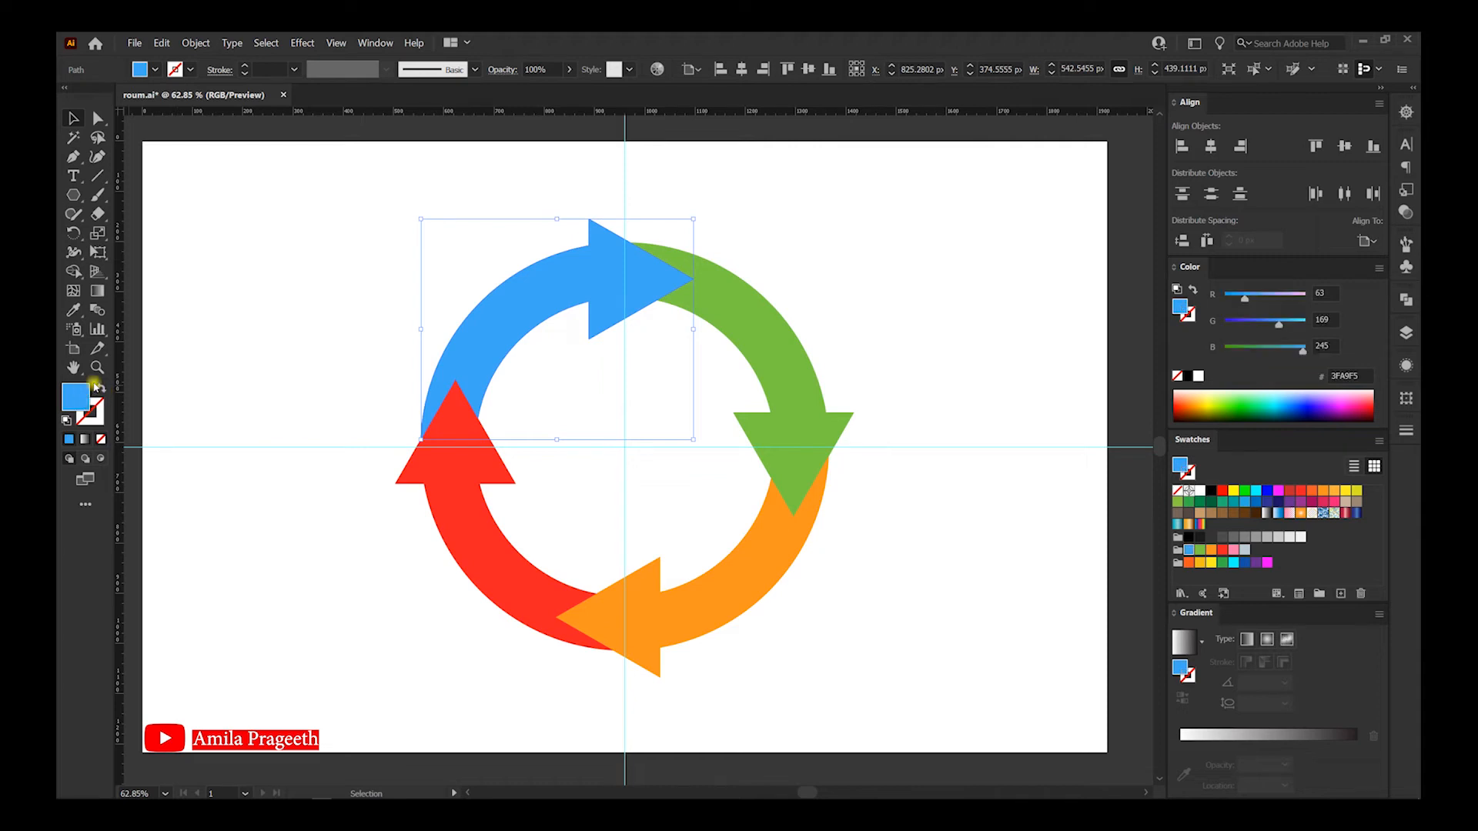
pyautogui.click(97, 291)
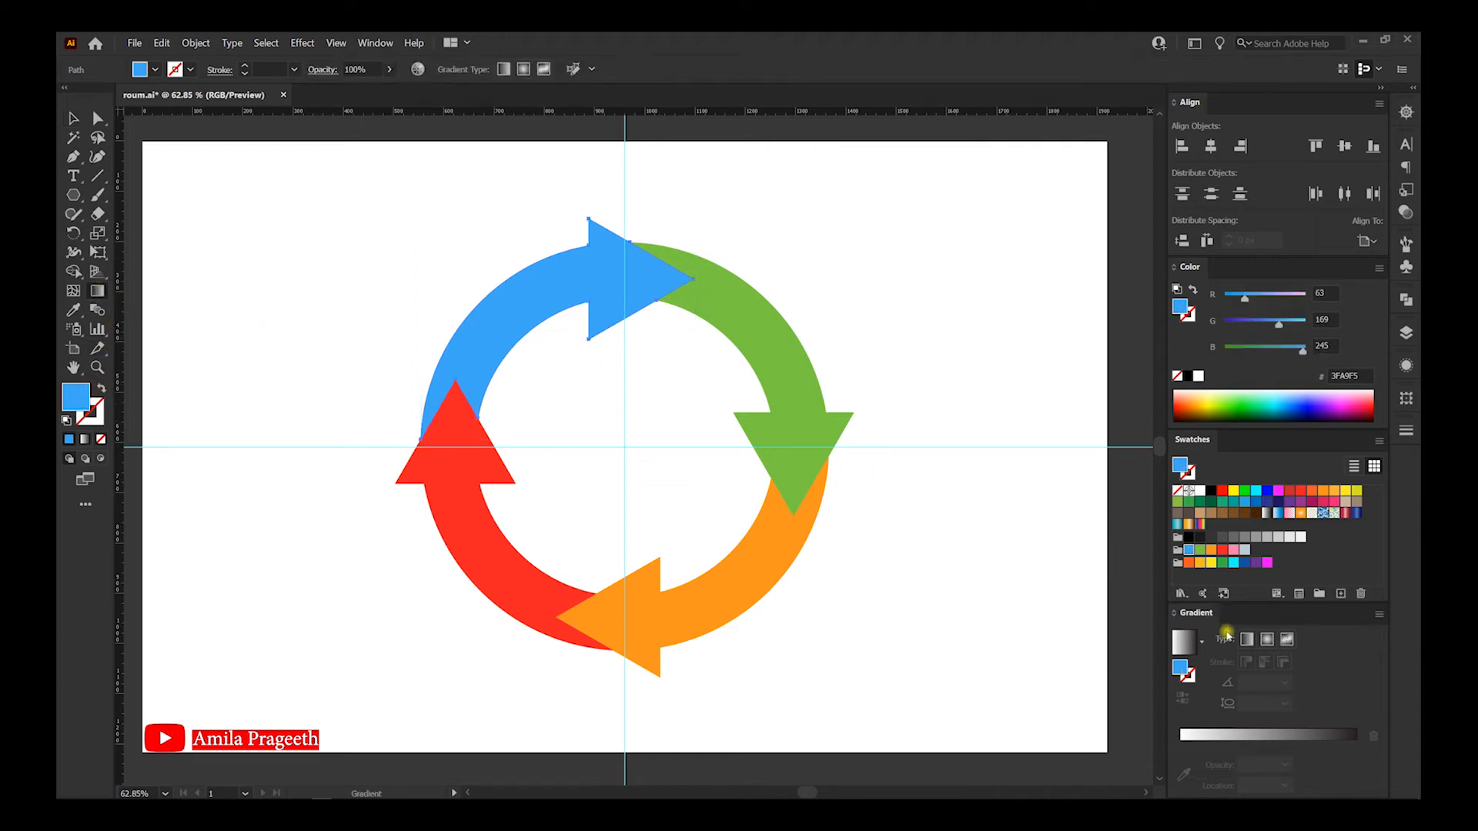
pyautogui.click(1201, 642)
pyautogui.click(1121, 675)
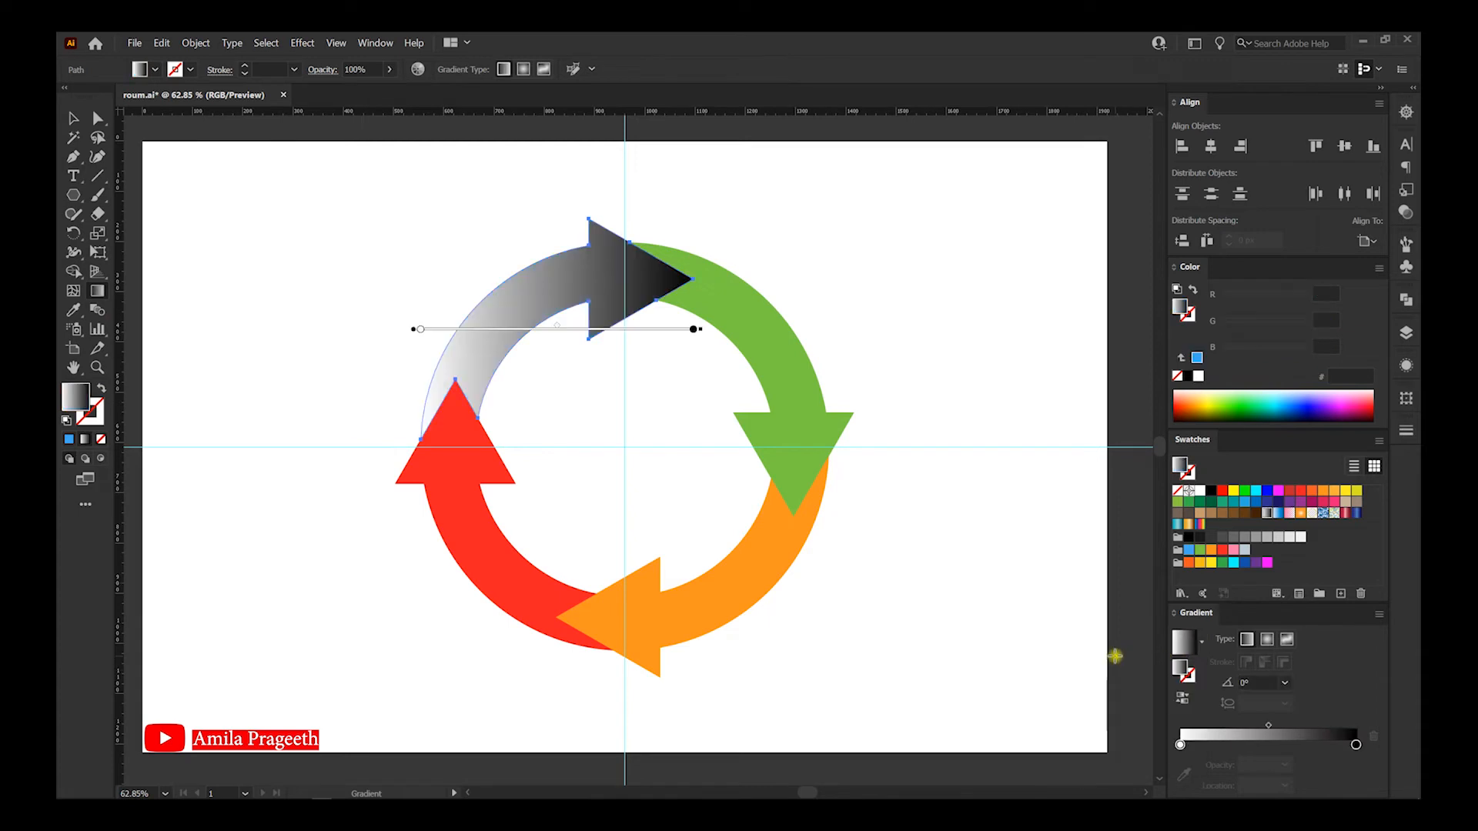
pyautogui.click(1180, 744)
pyautogui.doubleClick(1180, 744)
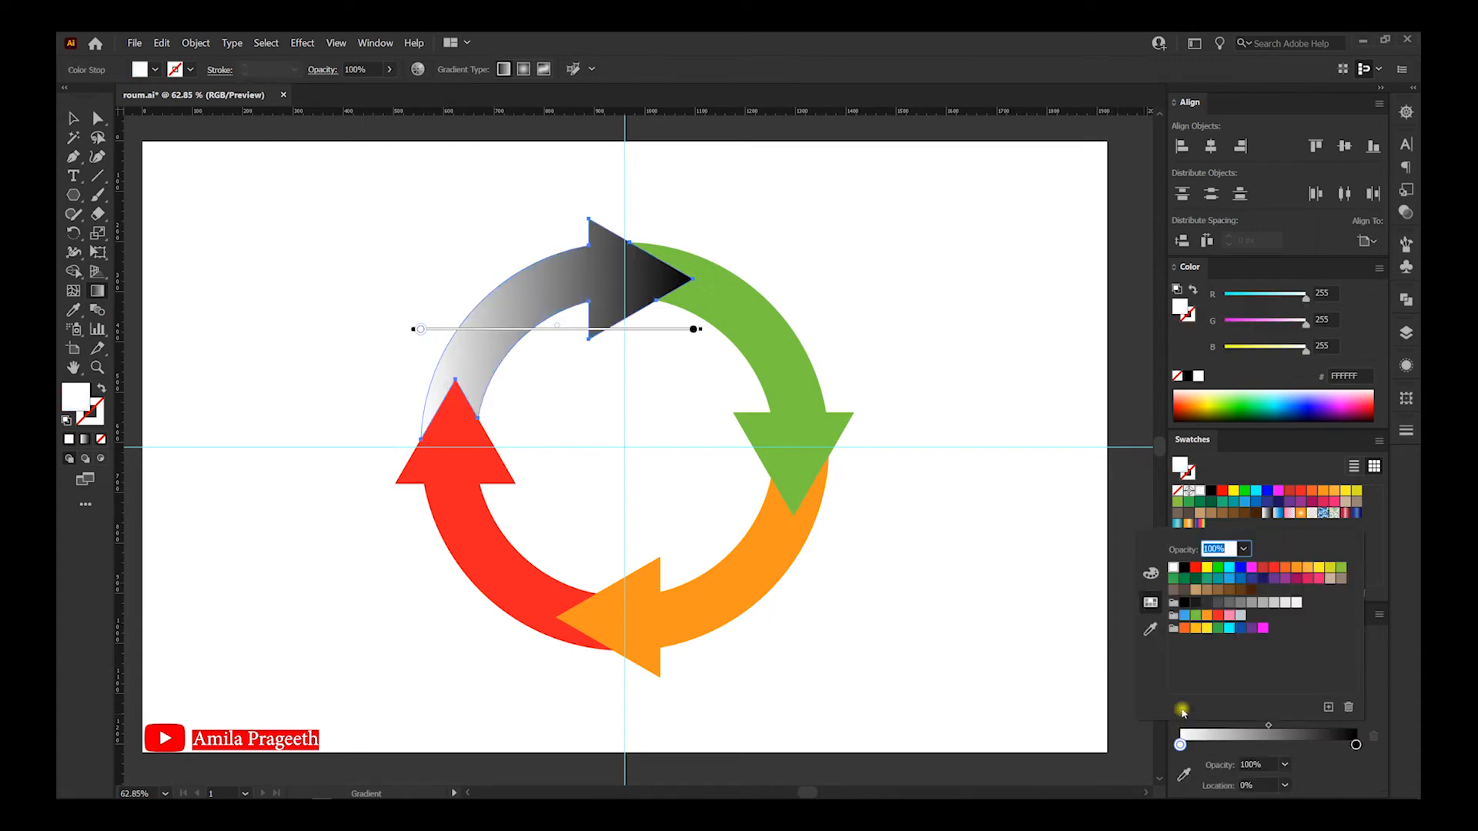
pyautogui.click(1184, 628)
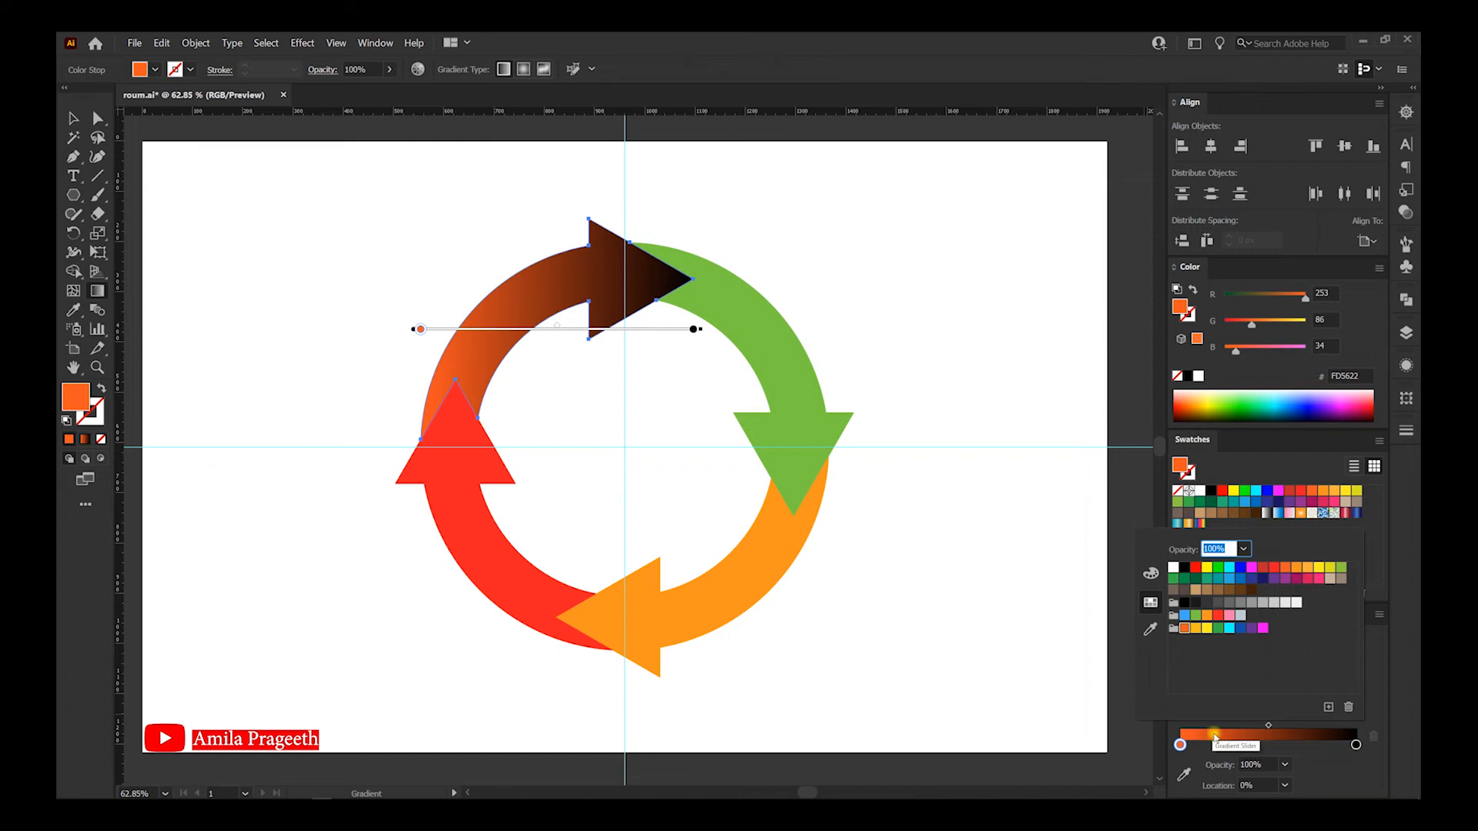
# Set the ending colour stop of the upper-left arrow's gradient to amber (F2BD1B).
pyautogui.click(1355, 747)
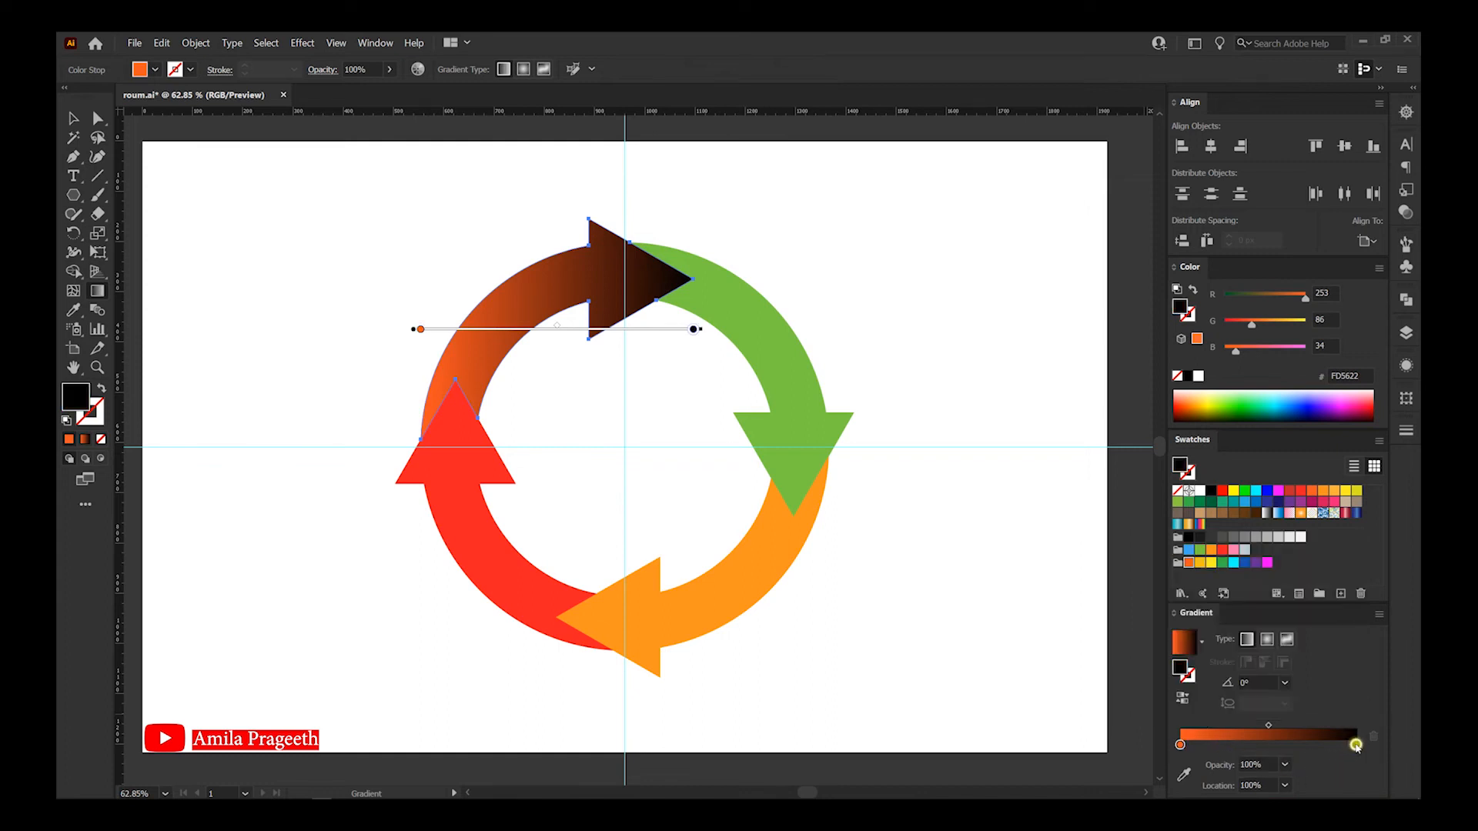
pyautogui.doubleClick(1355, 747)
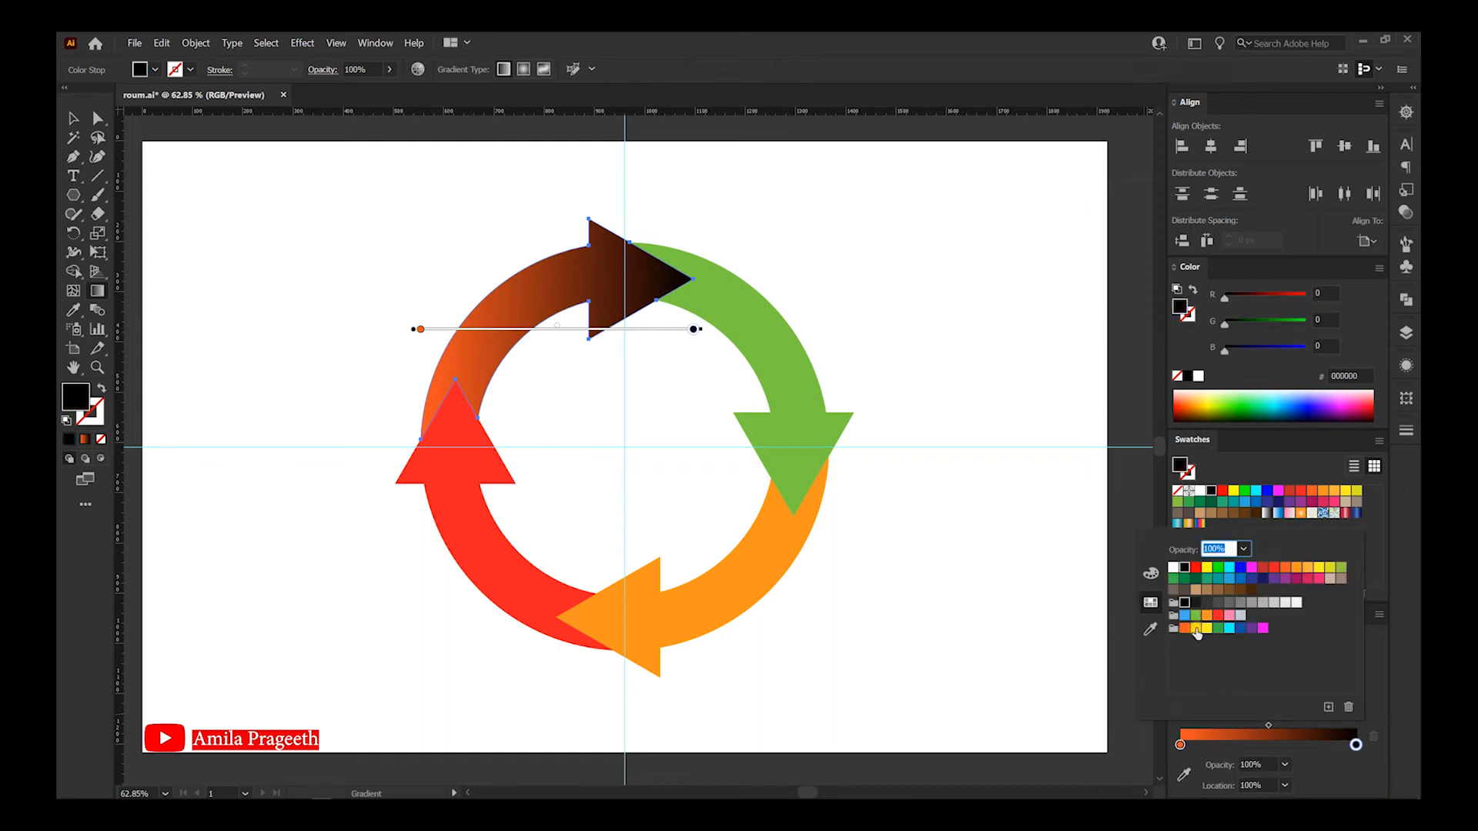
pyautogui.click(1195, 629)
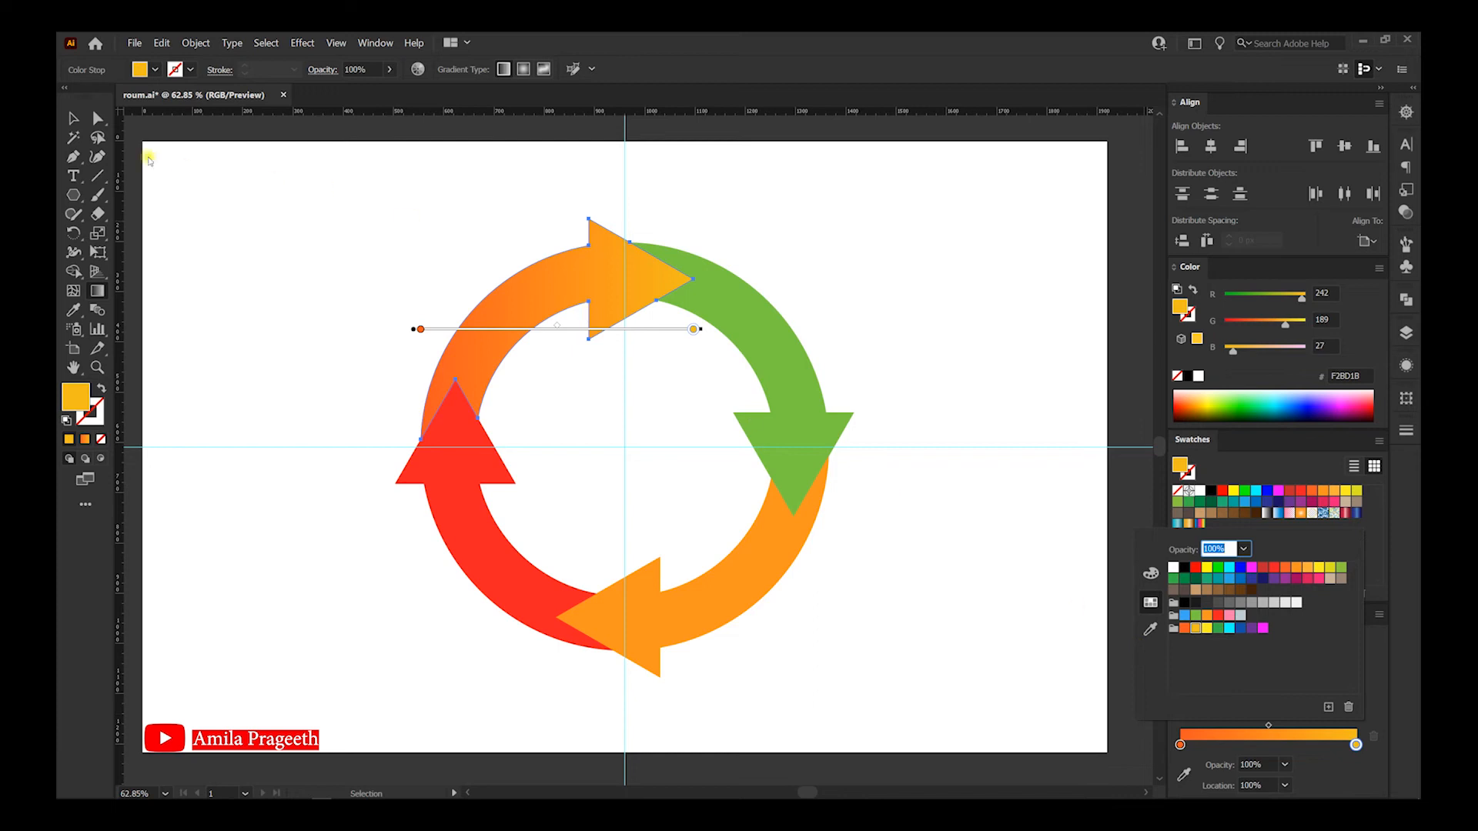
pyautogui.press('g')
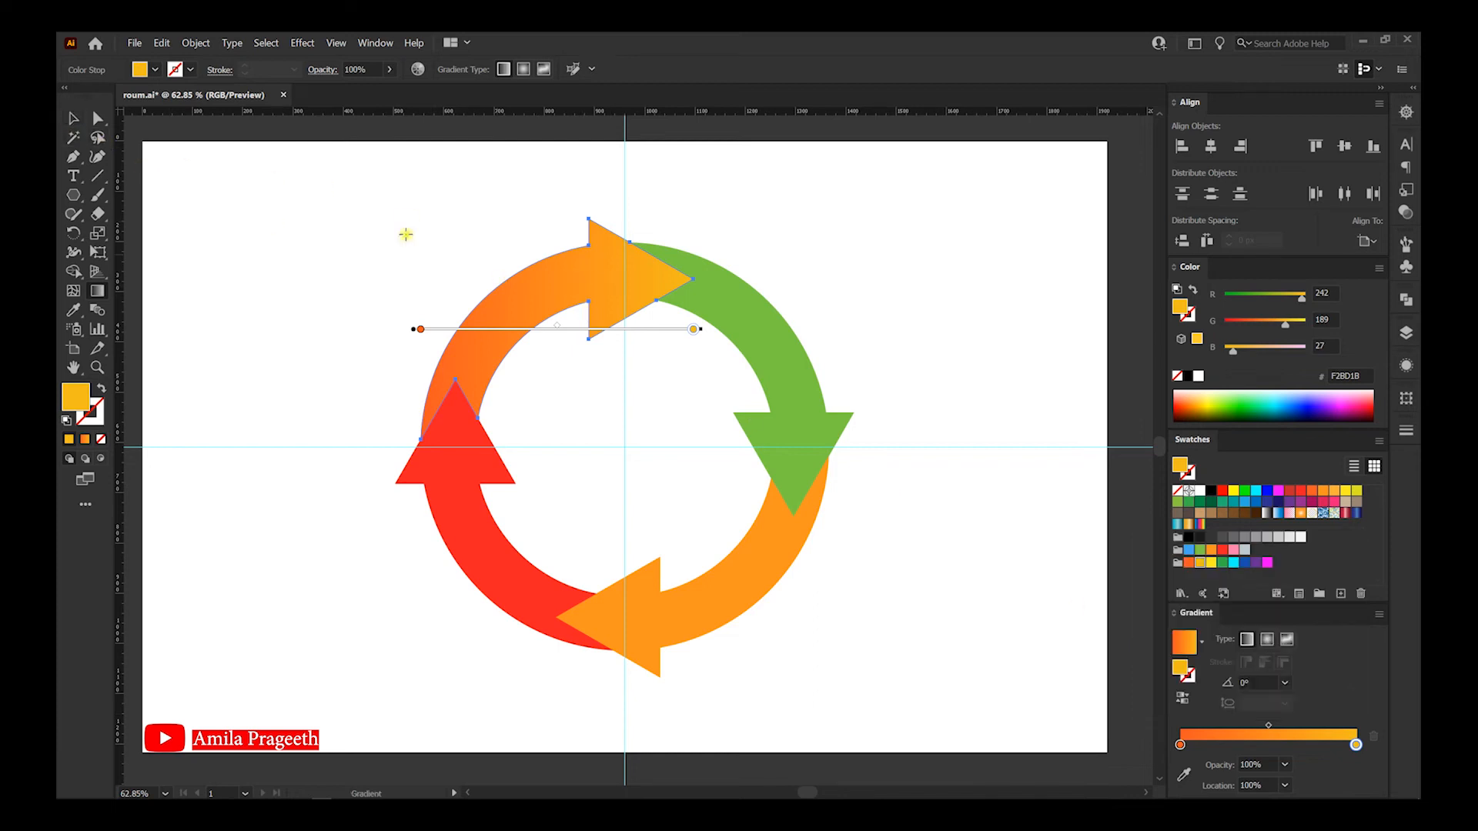
pyautogui.click(73, 118)
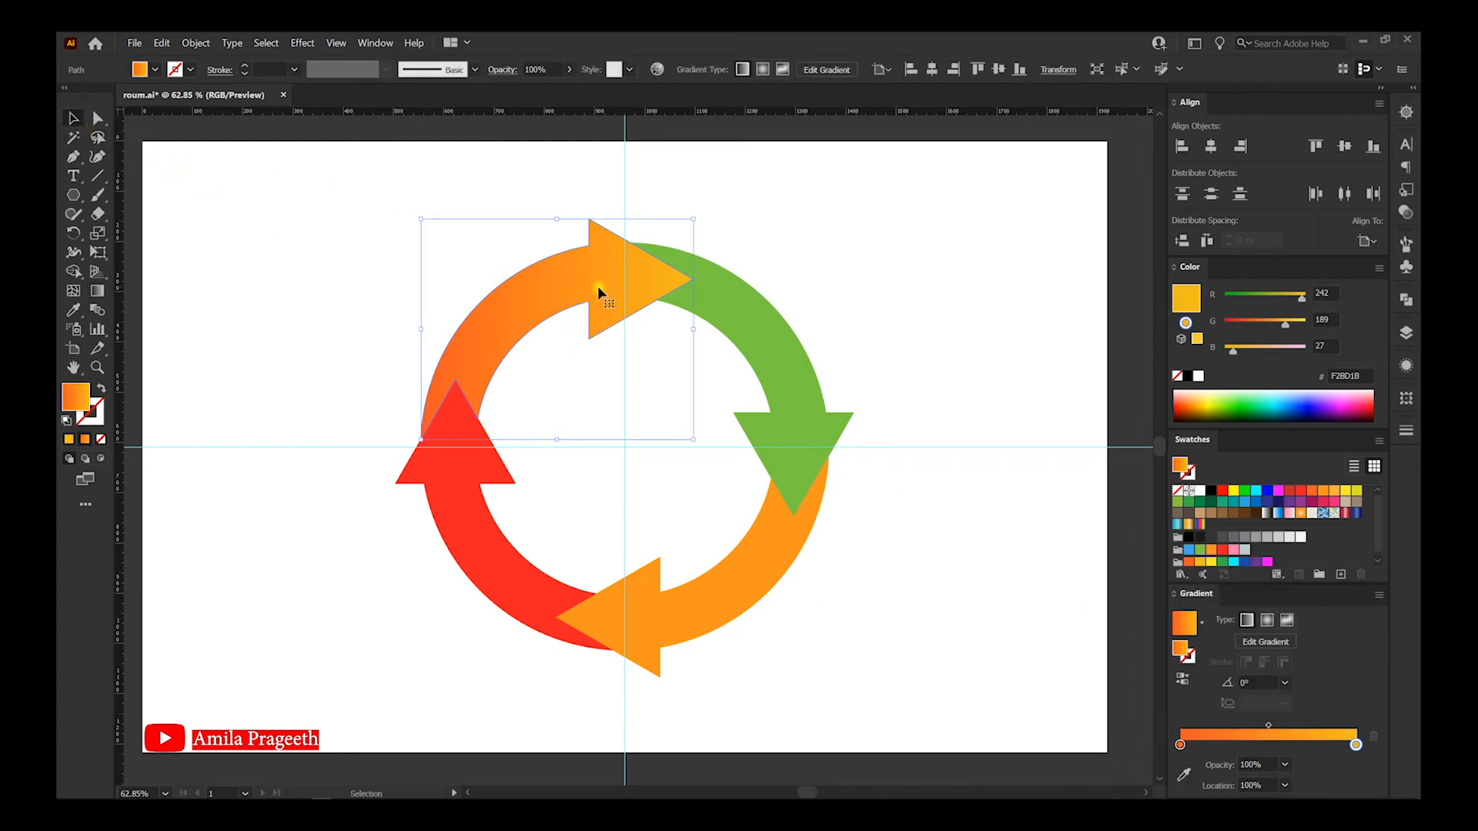
# Fill the green upper-right arrow with a linear gradient from yellow (FCEE21) to green (39B54A).
pyautogui.click(764, 322)
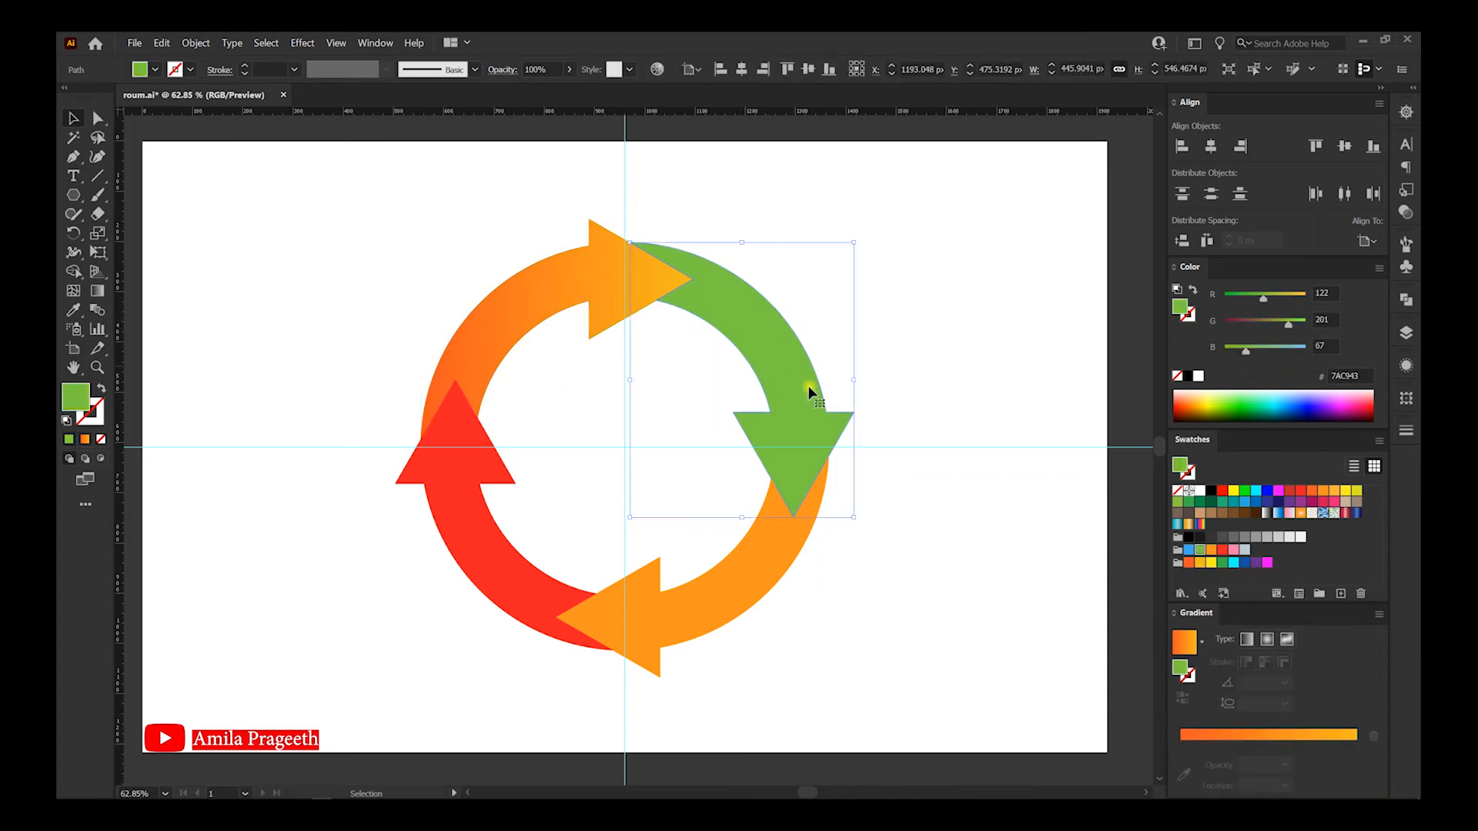
pyautogui.click(1196, 645)
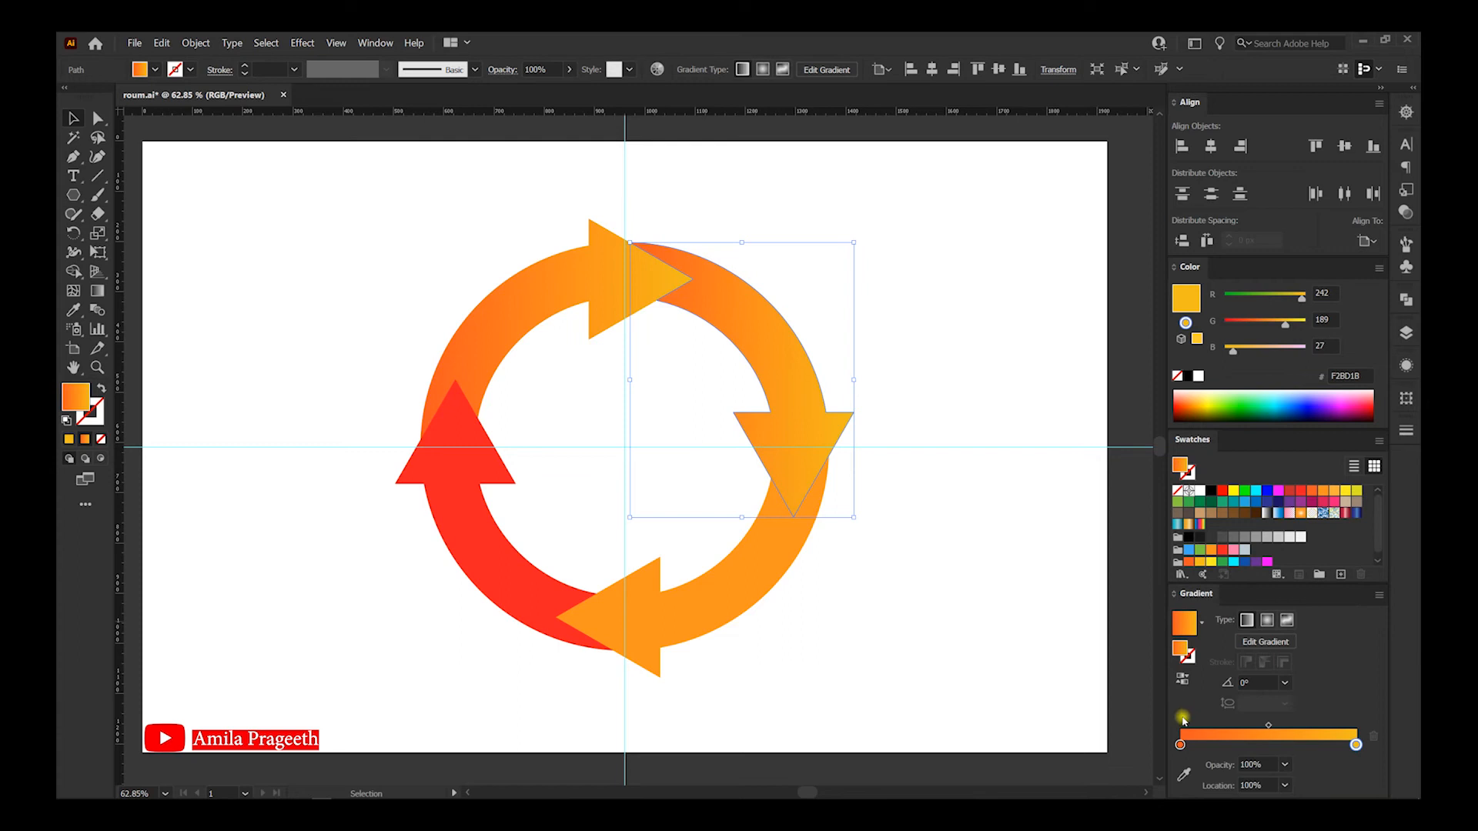
pyautogui.doubleClick(1182, 743)
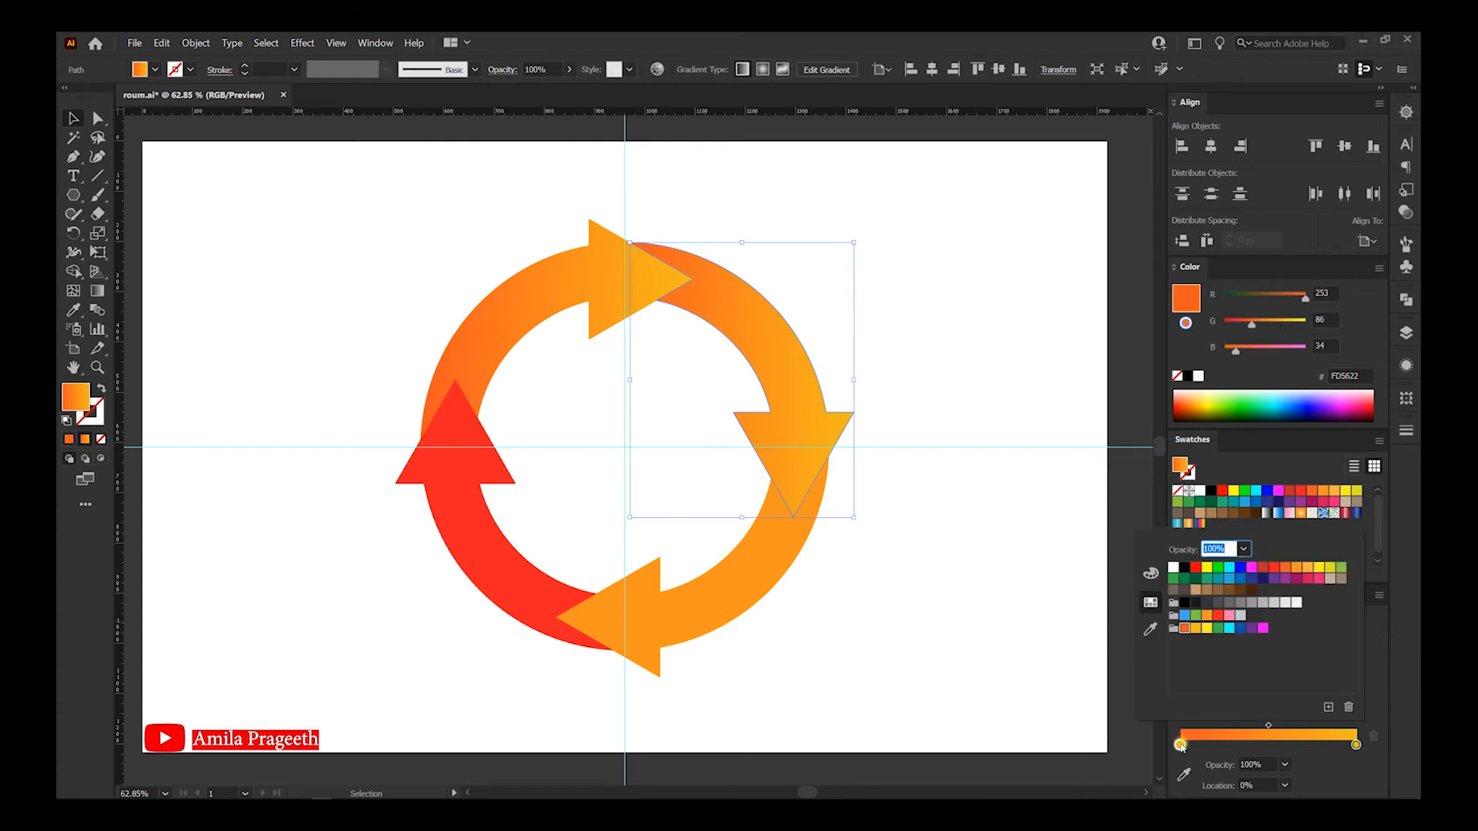
pyautogui.click(1207, 630)
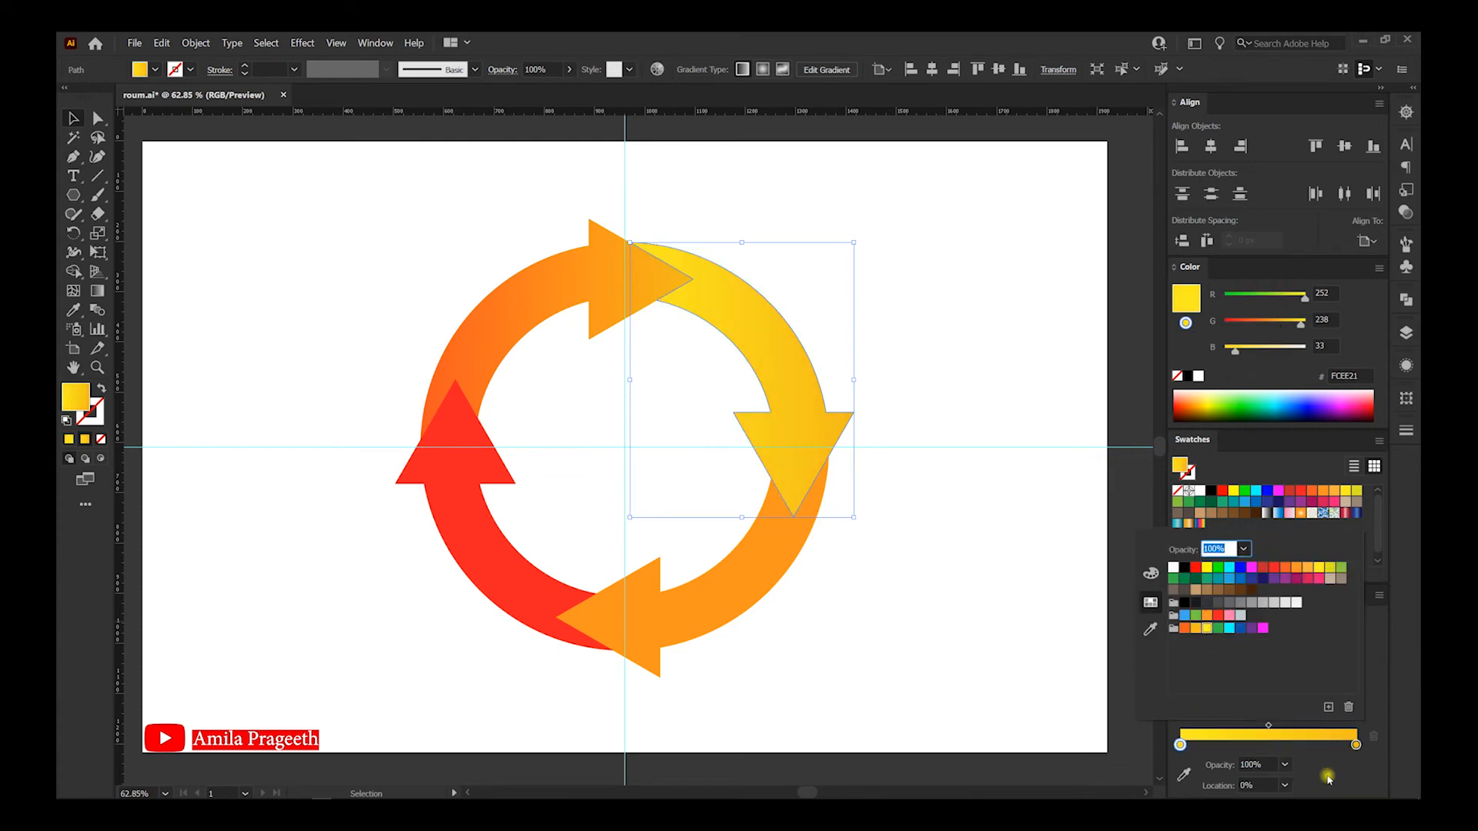
pyautogui.doubleClick(1354, 744)
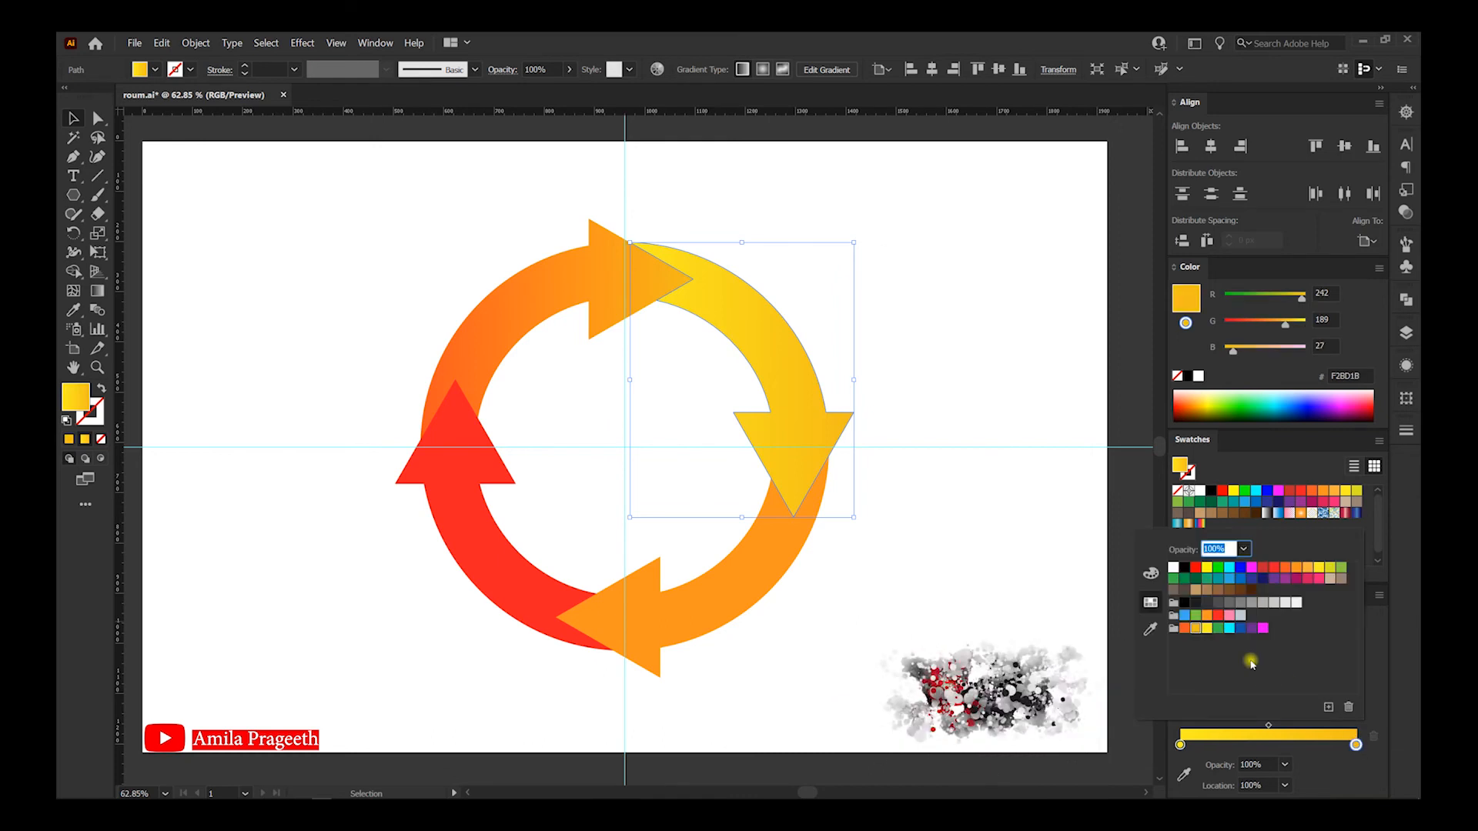
pyautogui.click(1218, 629)
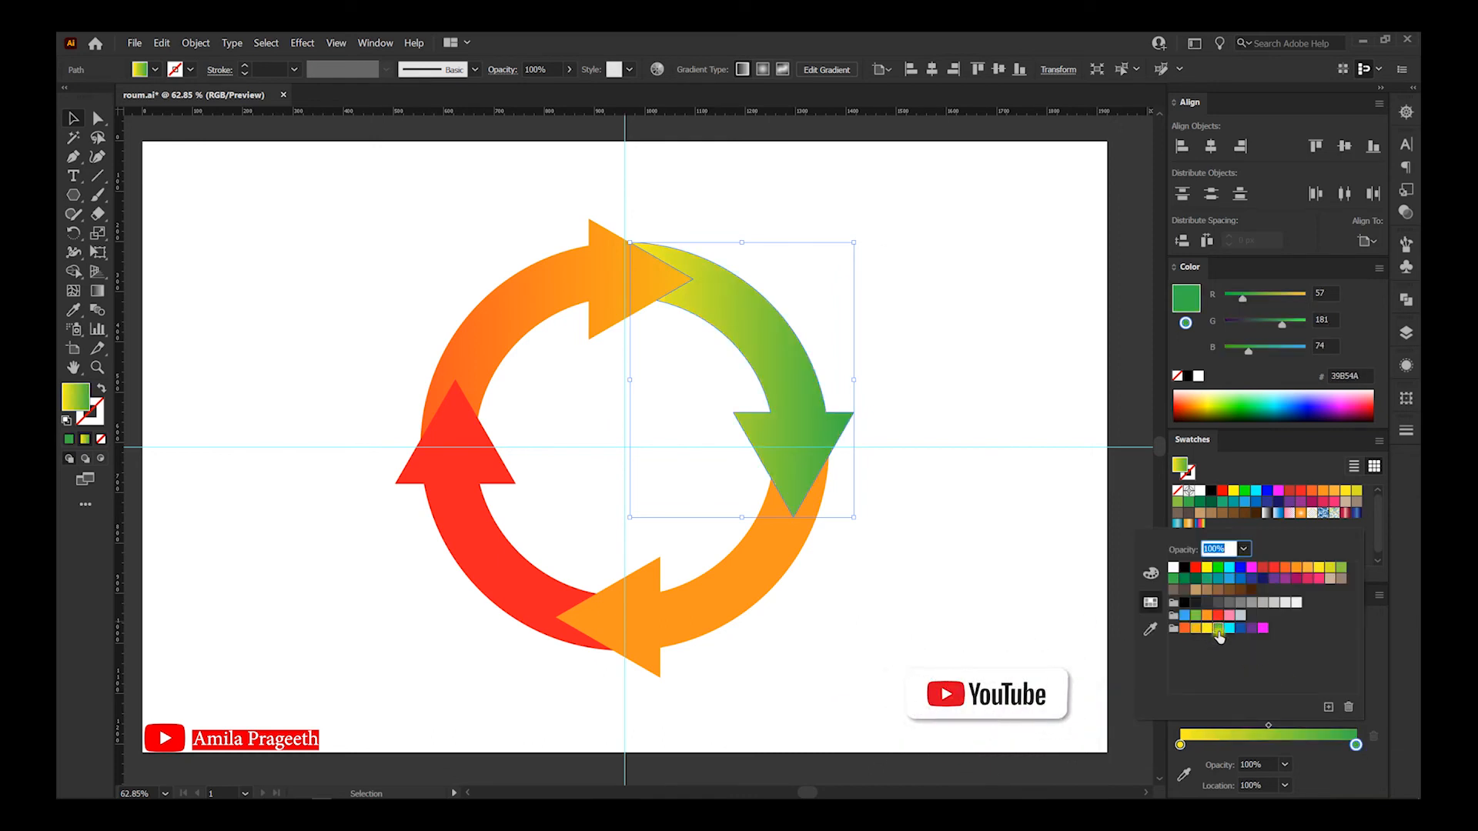
# Fill the orange lower-right arrow with a linear gradient from cyan (00FFFF) to blue (1552A9).
pyautogui.click(782, 555)
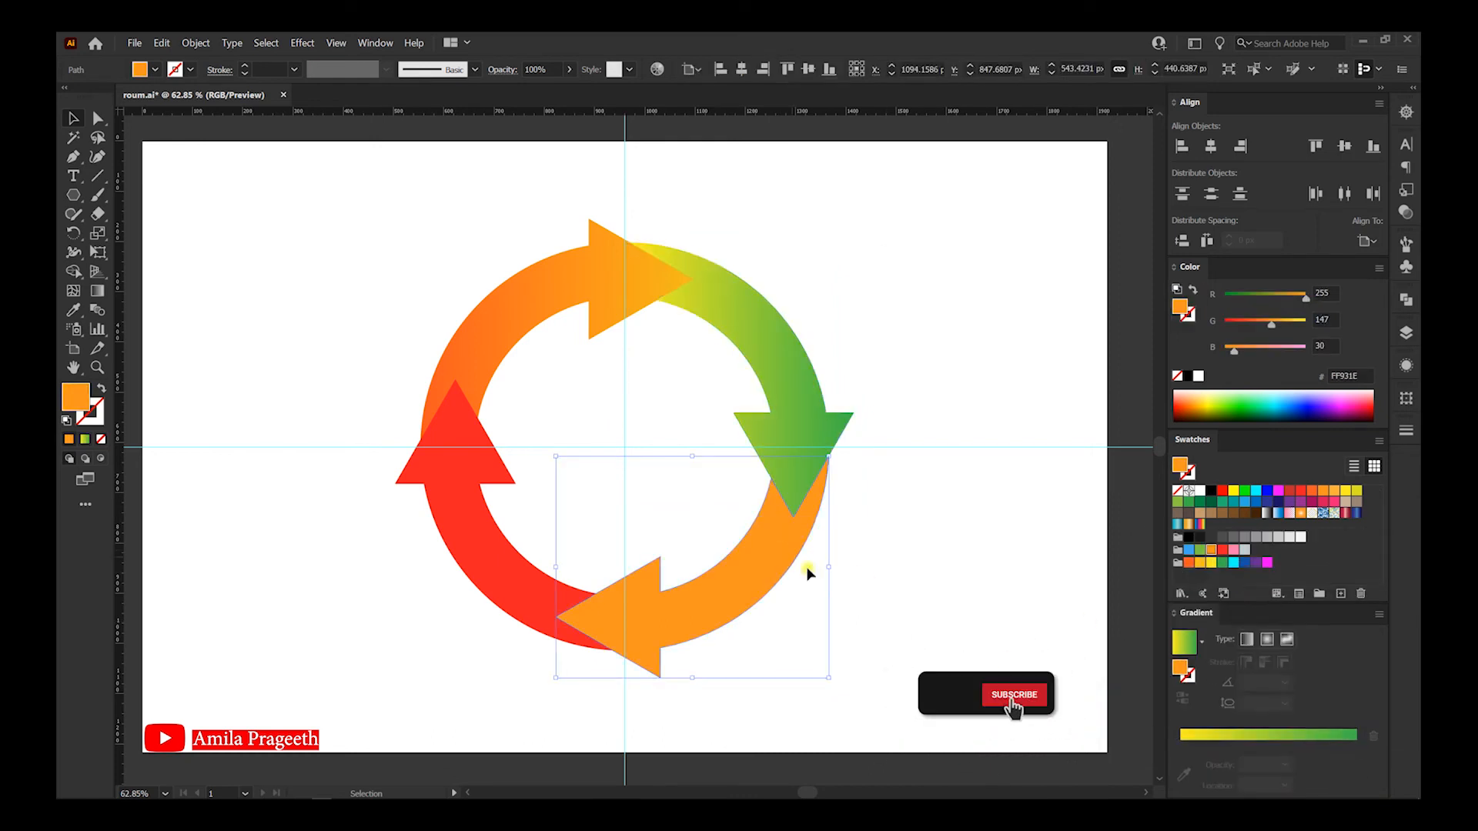
pyautogui.click(1186, 645)
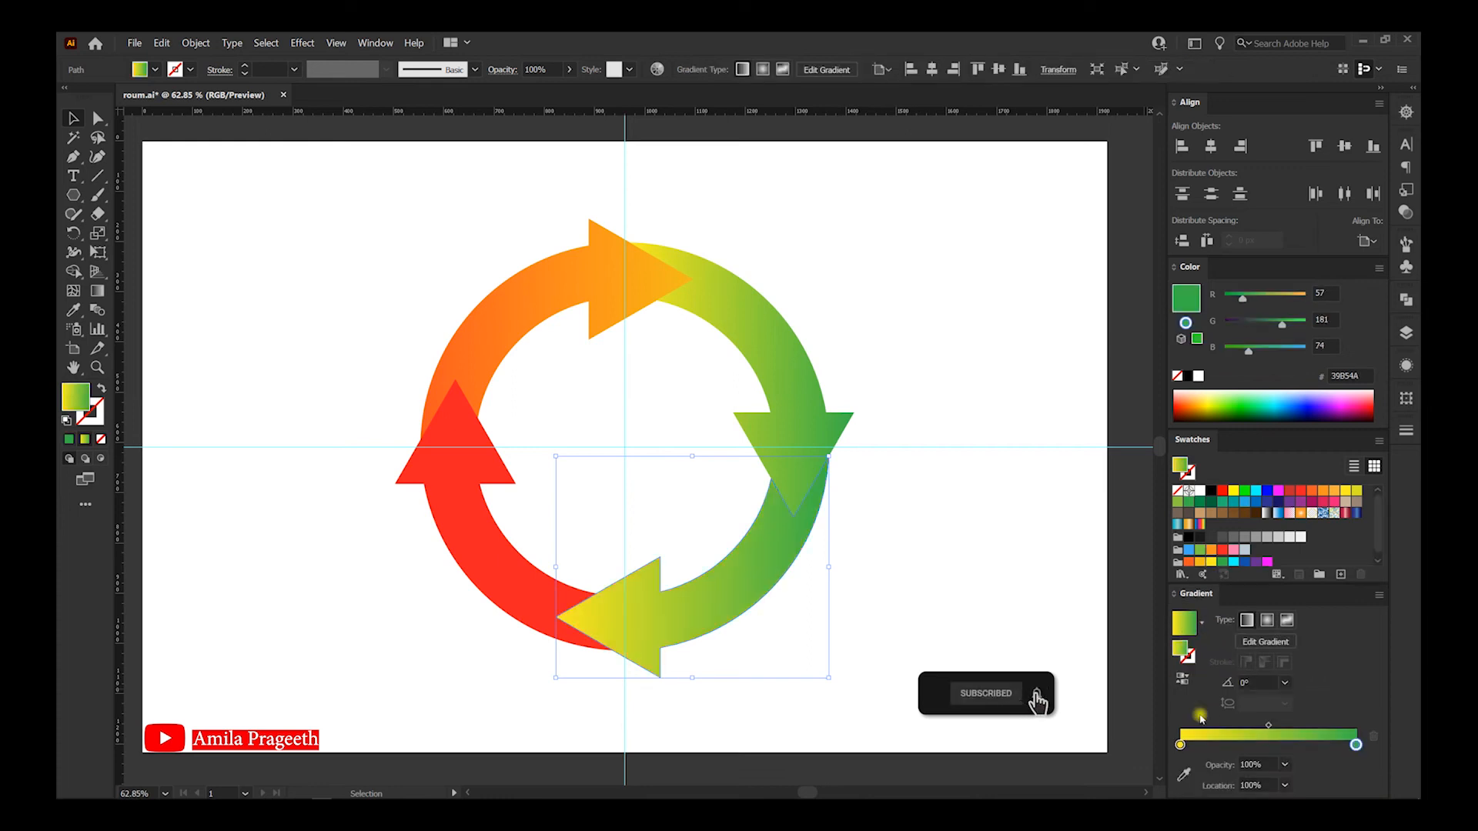
pyautogui.doubleClick(1180, 745)
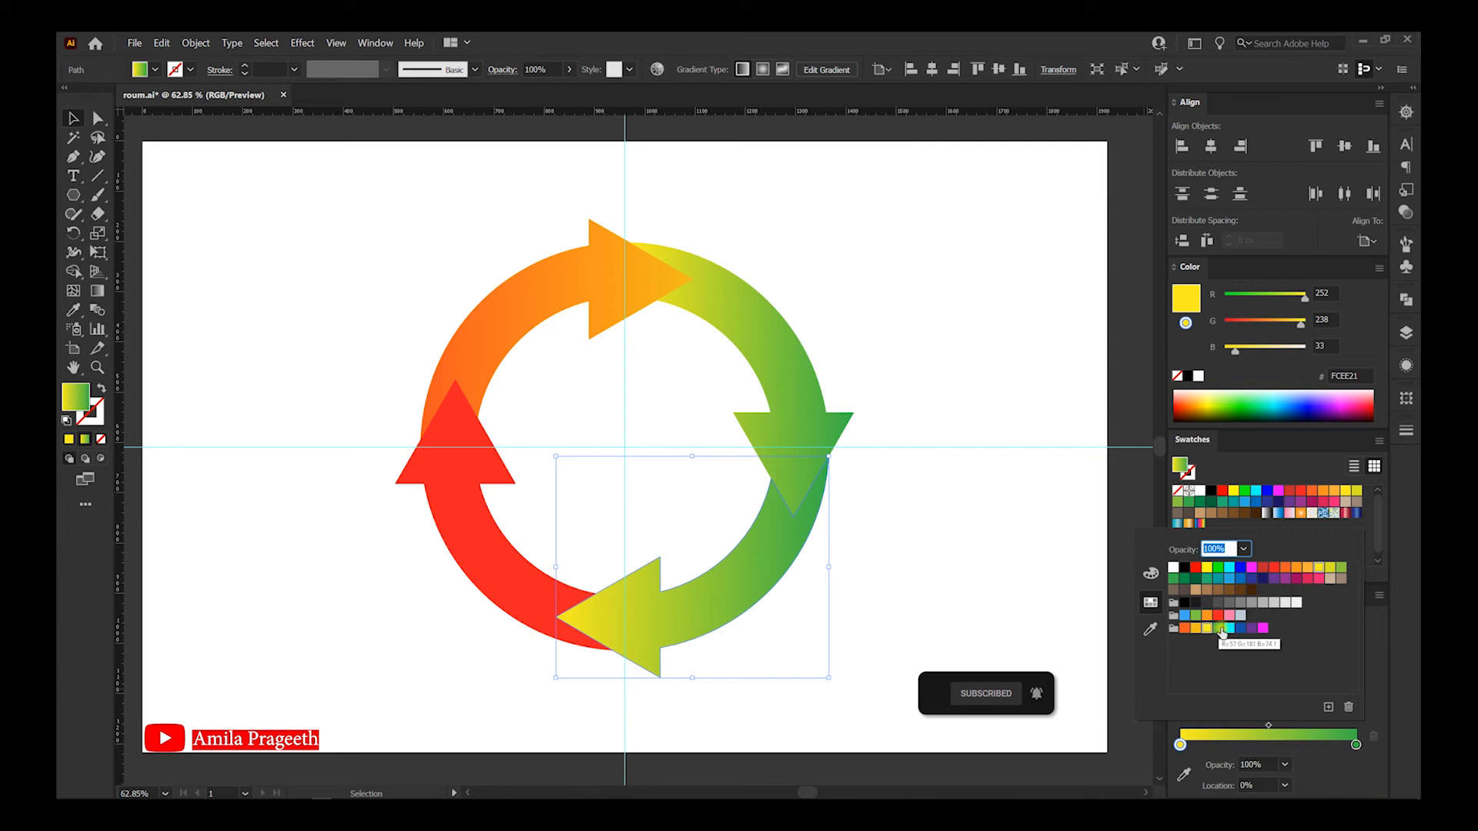
pyautogui.click(1229, 628)
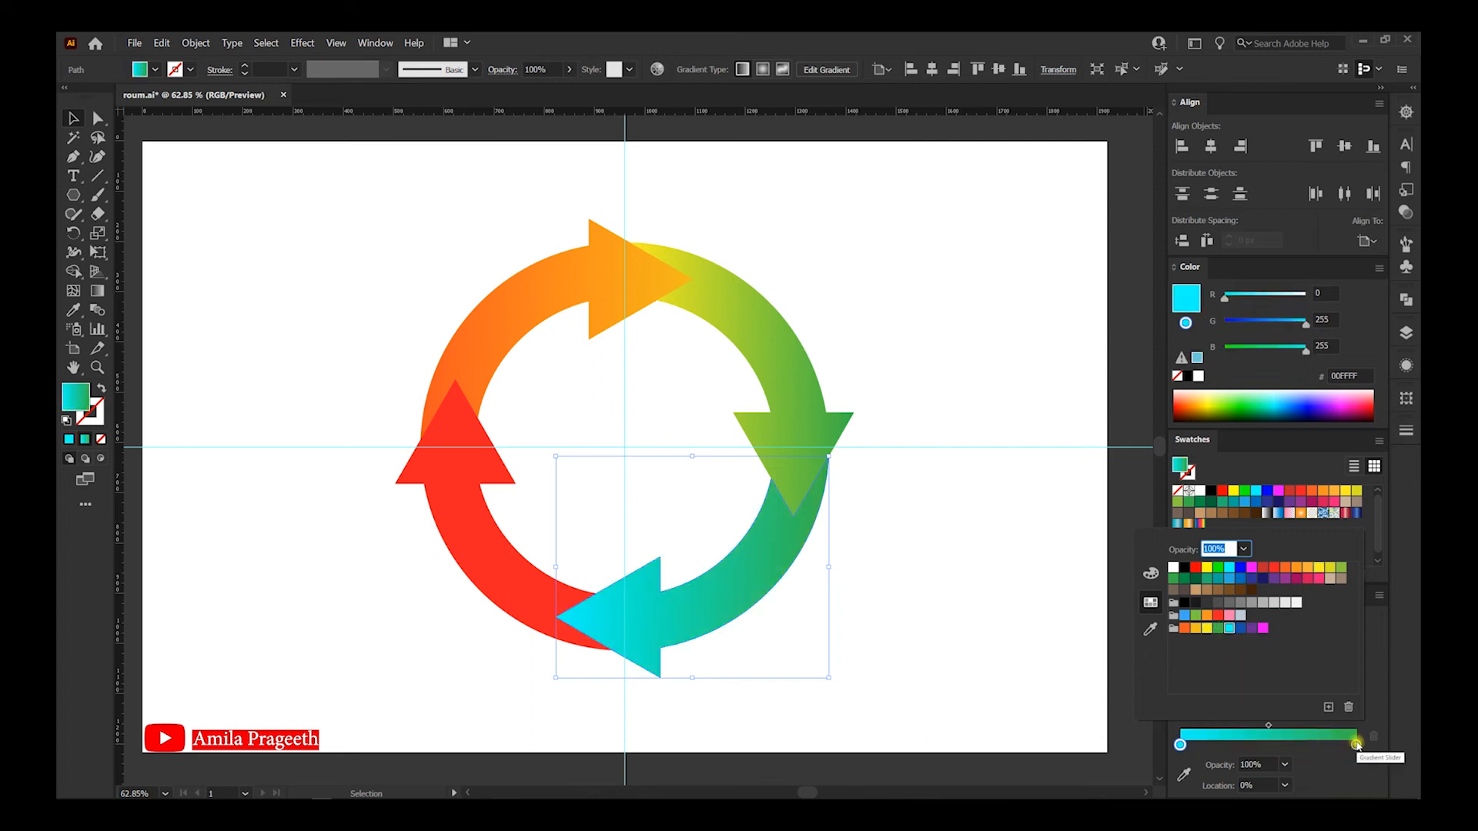
pyautogui.doubleClick(1357, 746)
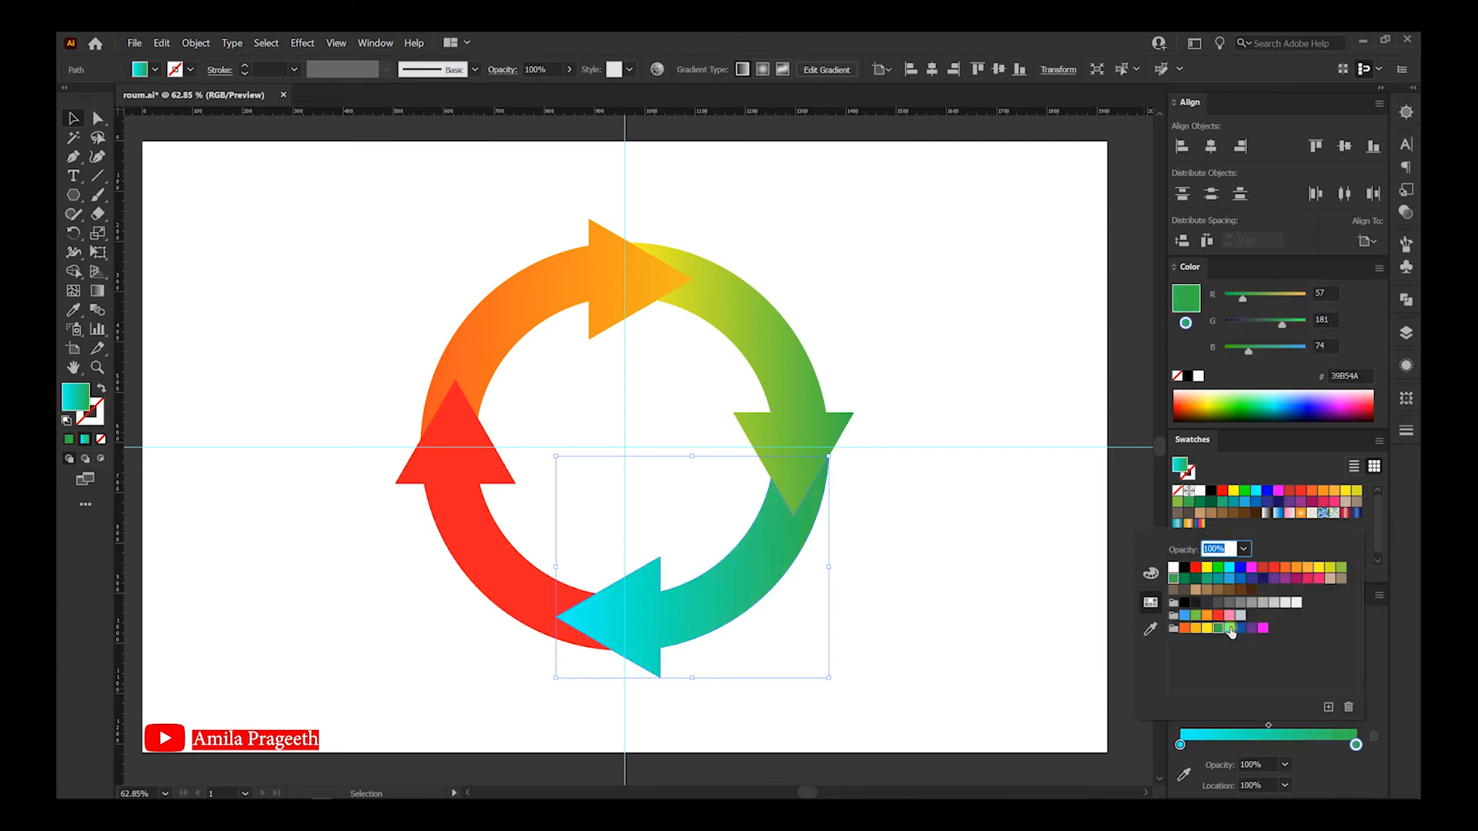
pyautogui.click(1235, 629)
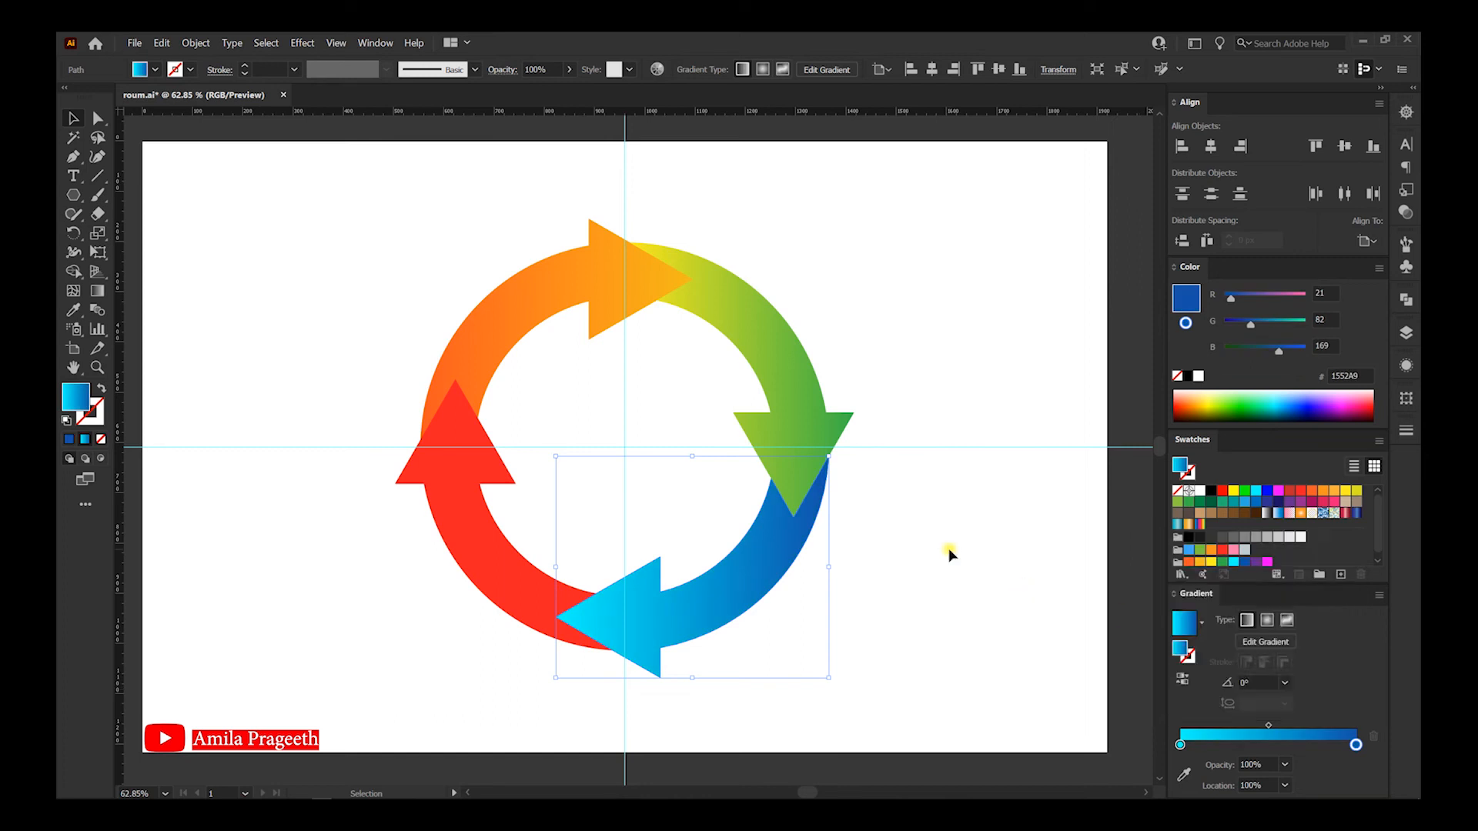
# Fill the red lower-left arrow with a linear gradient from purple to magenta (FF00FF).
pyautogui.click(488, 556)
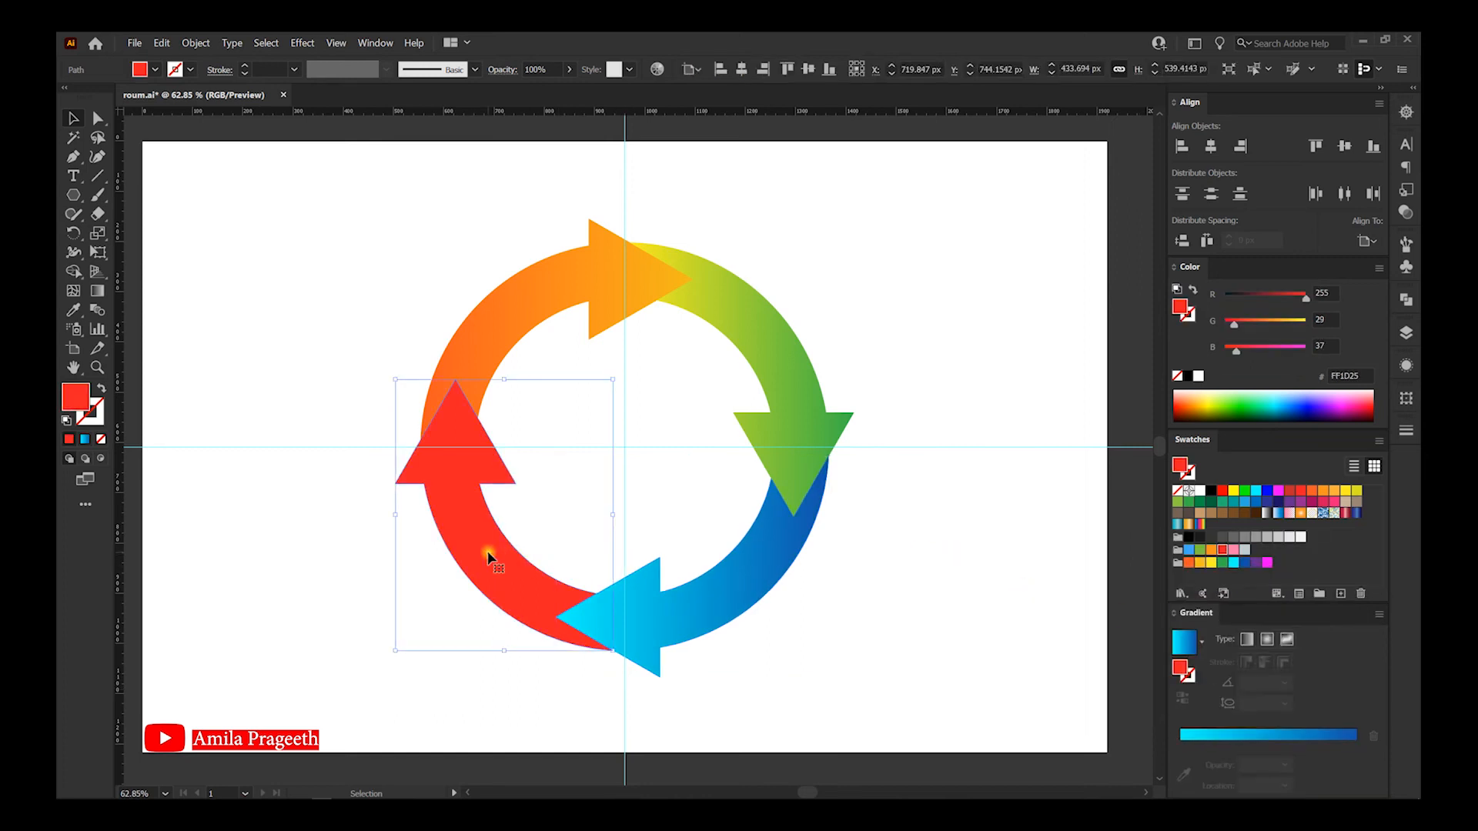
pyautogui.click(1185, 679)
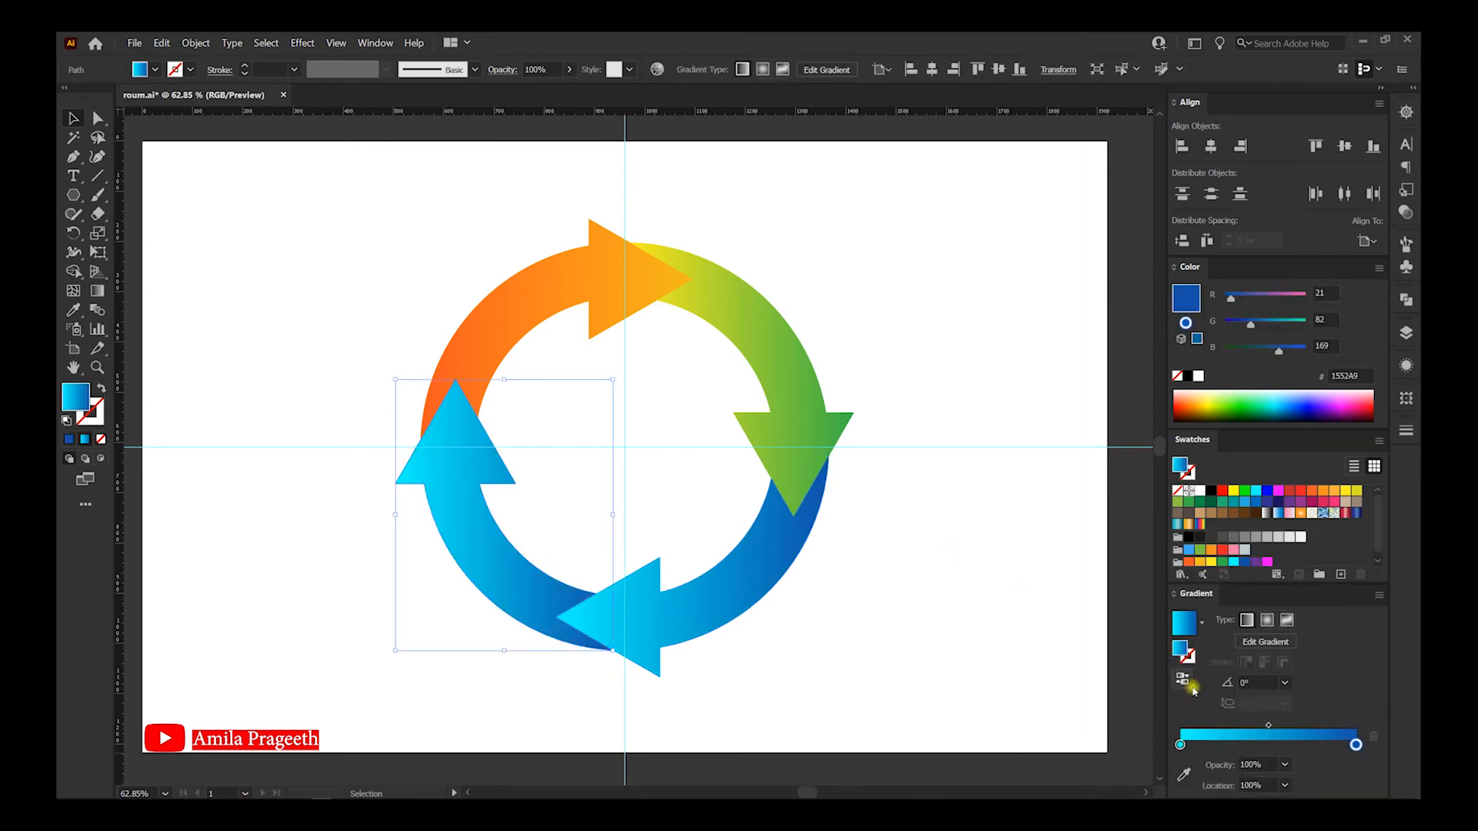
pyautogui.click(1181, 745)
pyautogui.doubleClick(1182, 745)
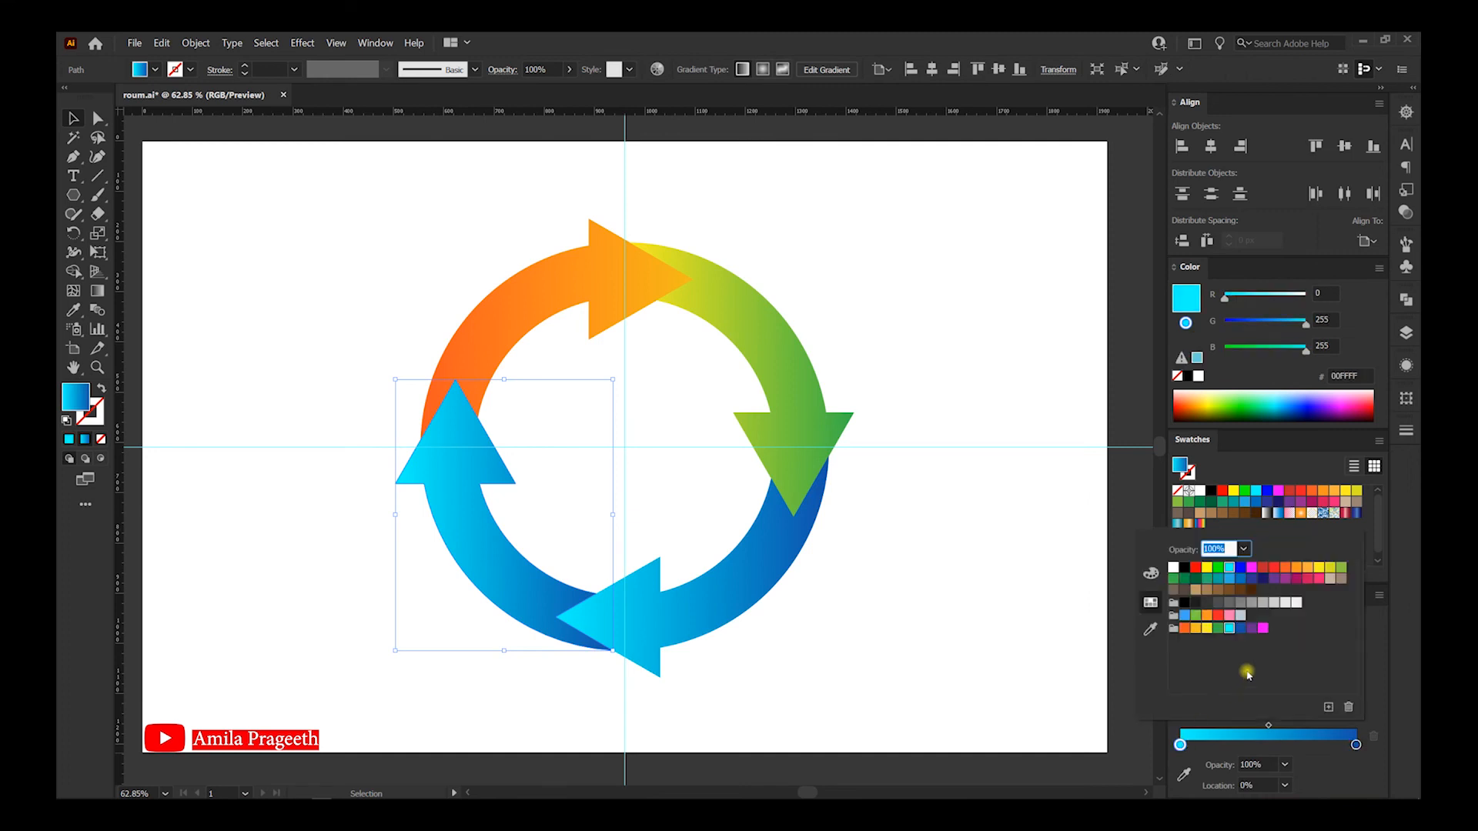
pyautogui.click(1252, 629)
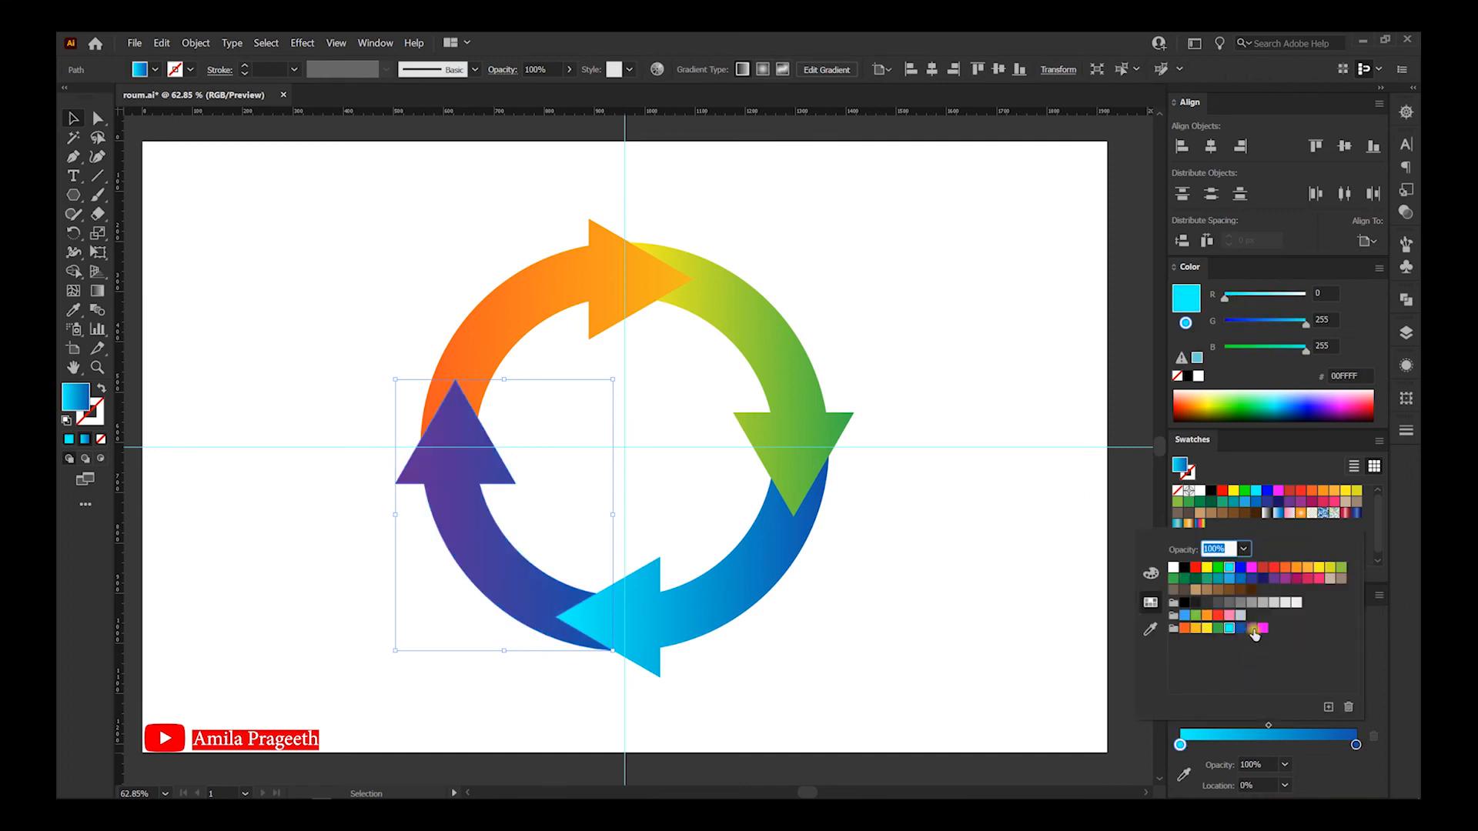
pyautogui.doubleClick(1357, 745)
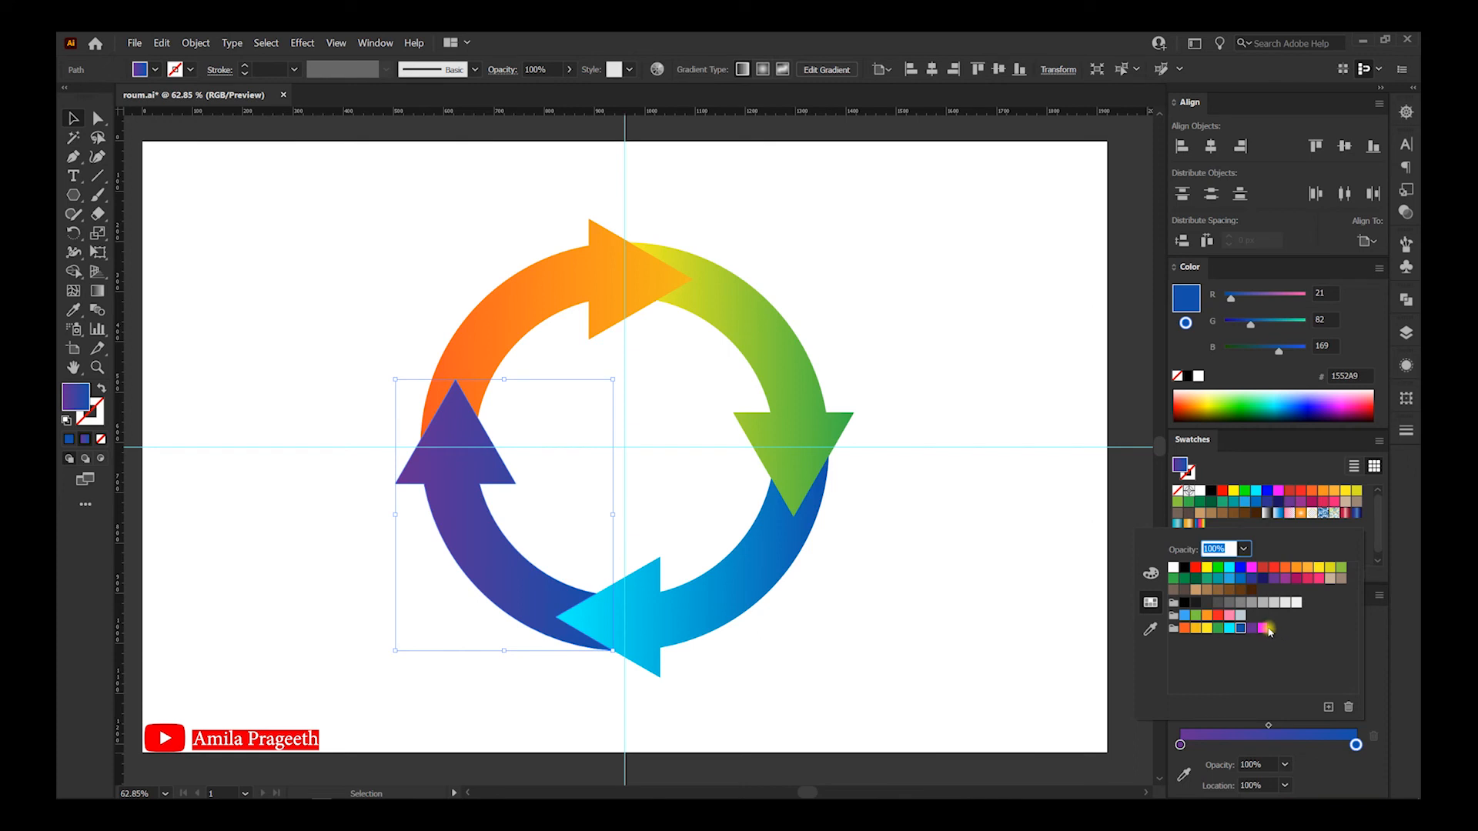
pyautogui.click(1264, 628)
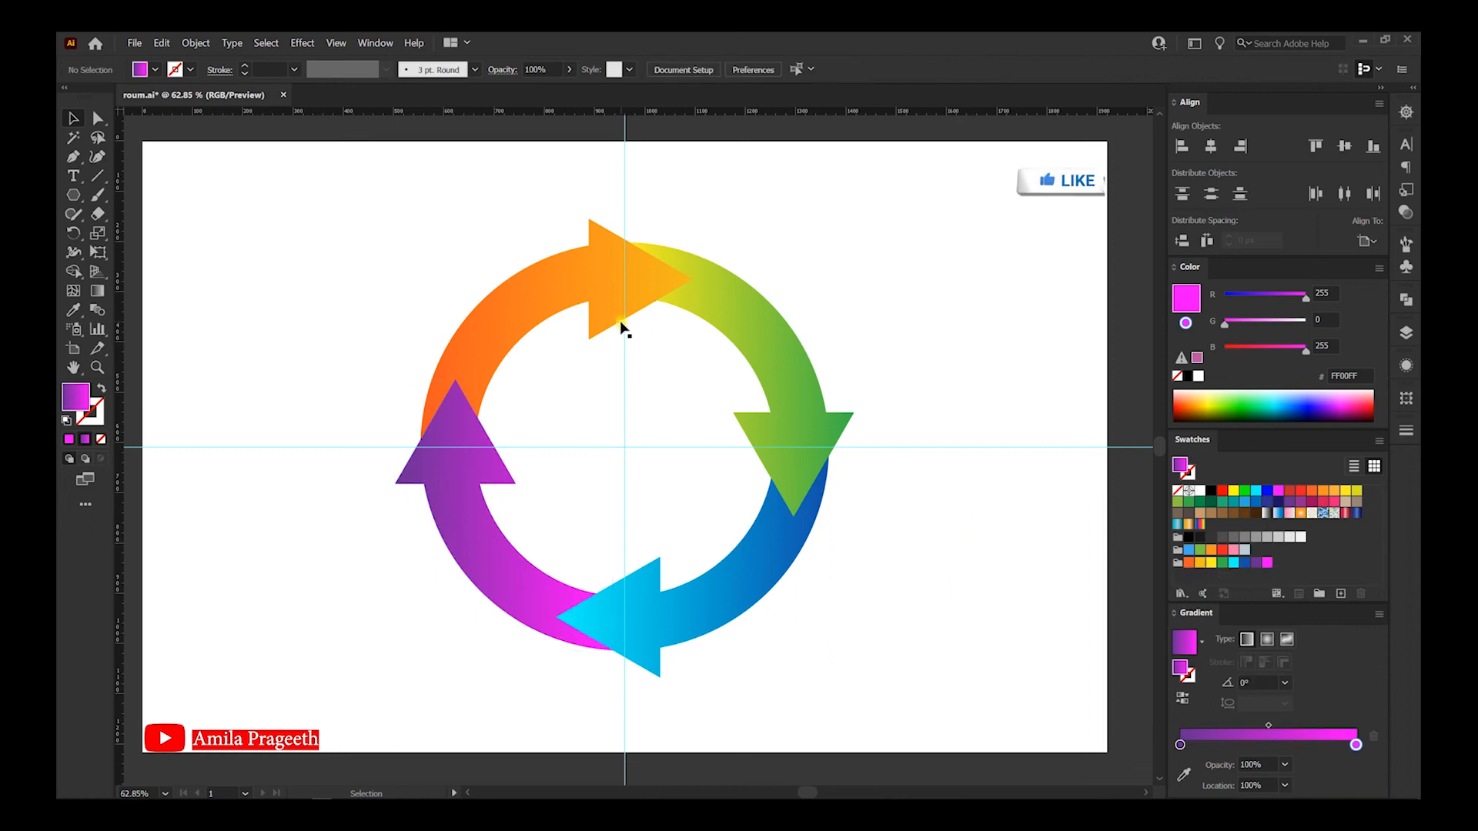
pyautogui.click(572, 299)
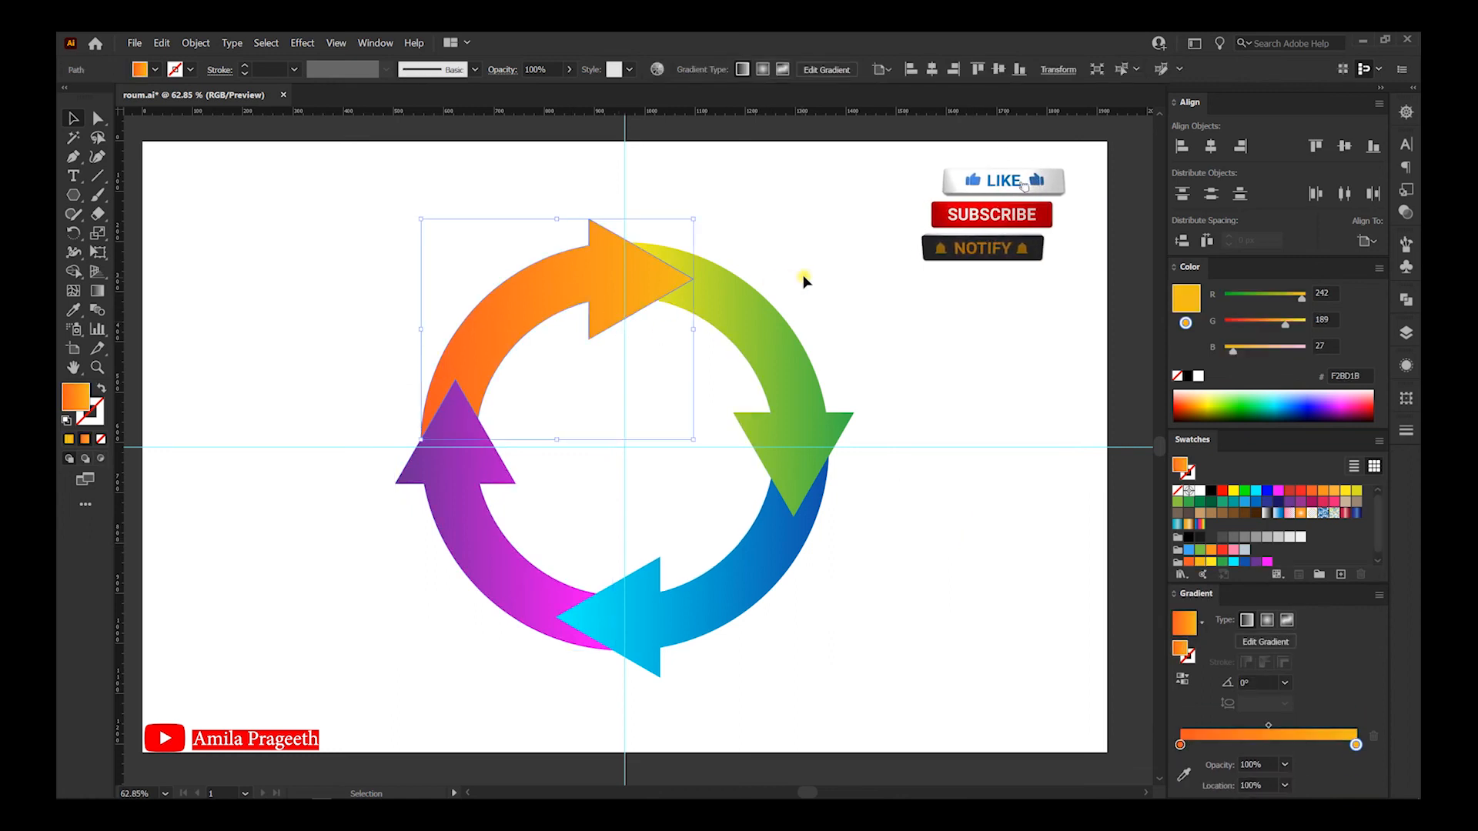
pyautogui.click(834, 263)
pyautogui.click(568, 294)
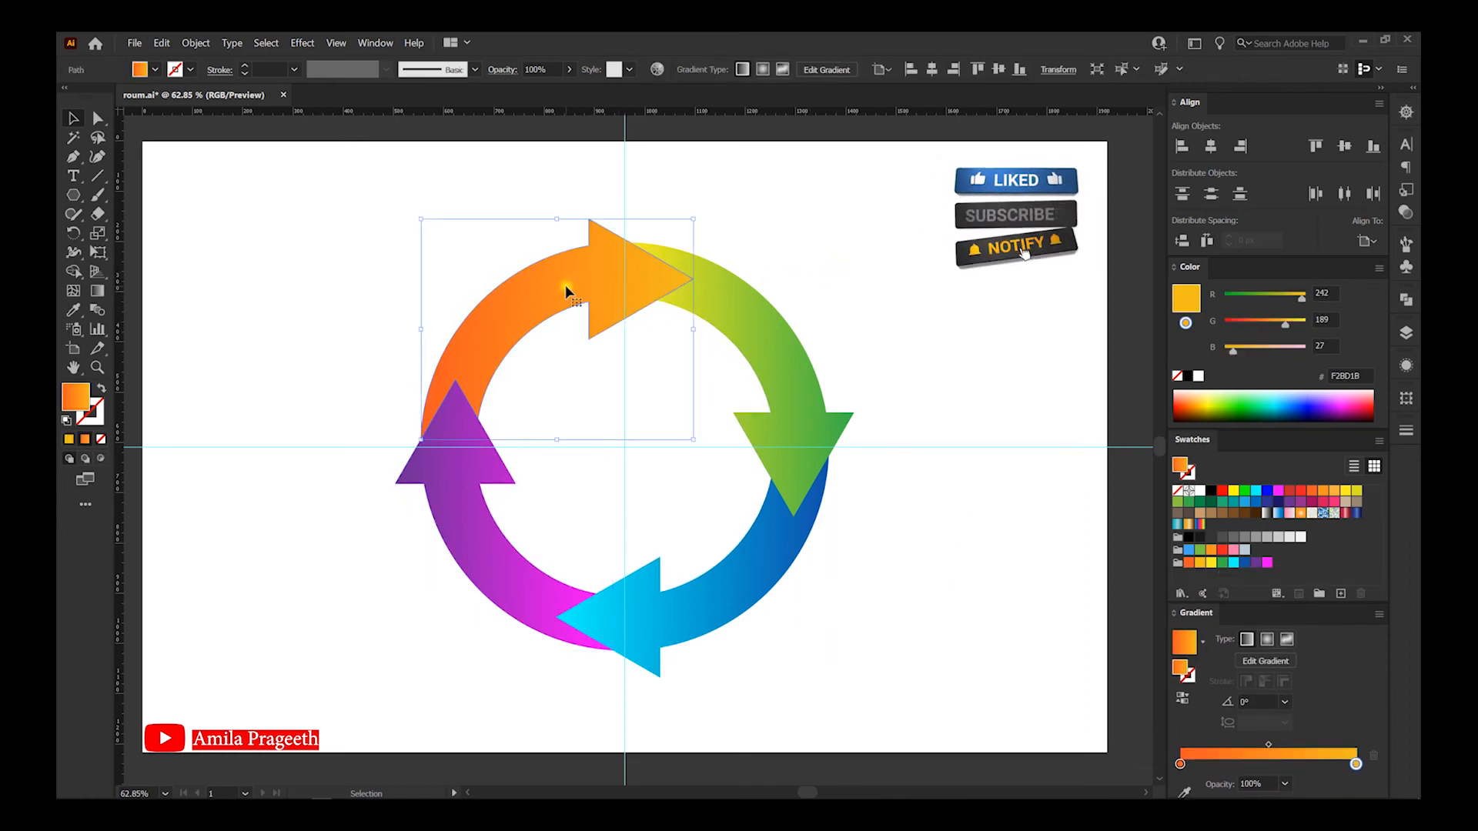
pyautogui.click(793, 398)
pyautogui.click(946, 363)
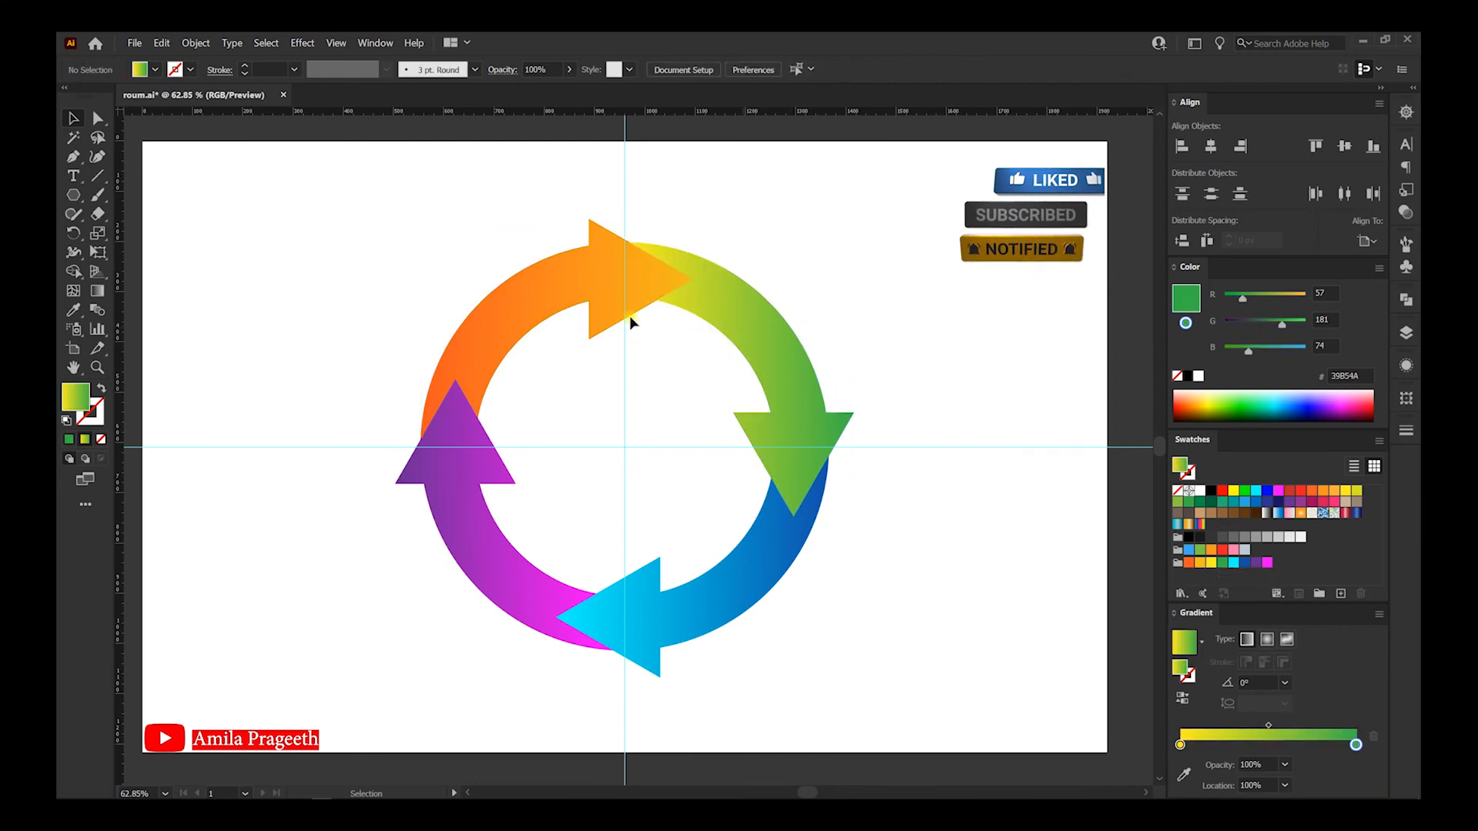
# Unlock the guides and delete both the horizontal and the vertical guide crossing the arrow cycle.
pyautogui.rightClick(968, 452)
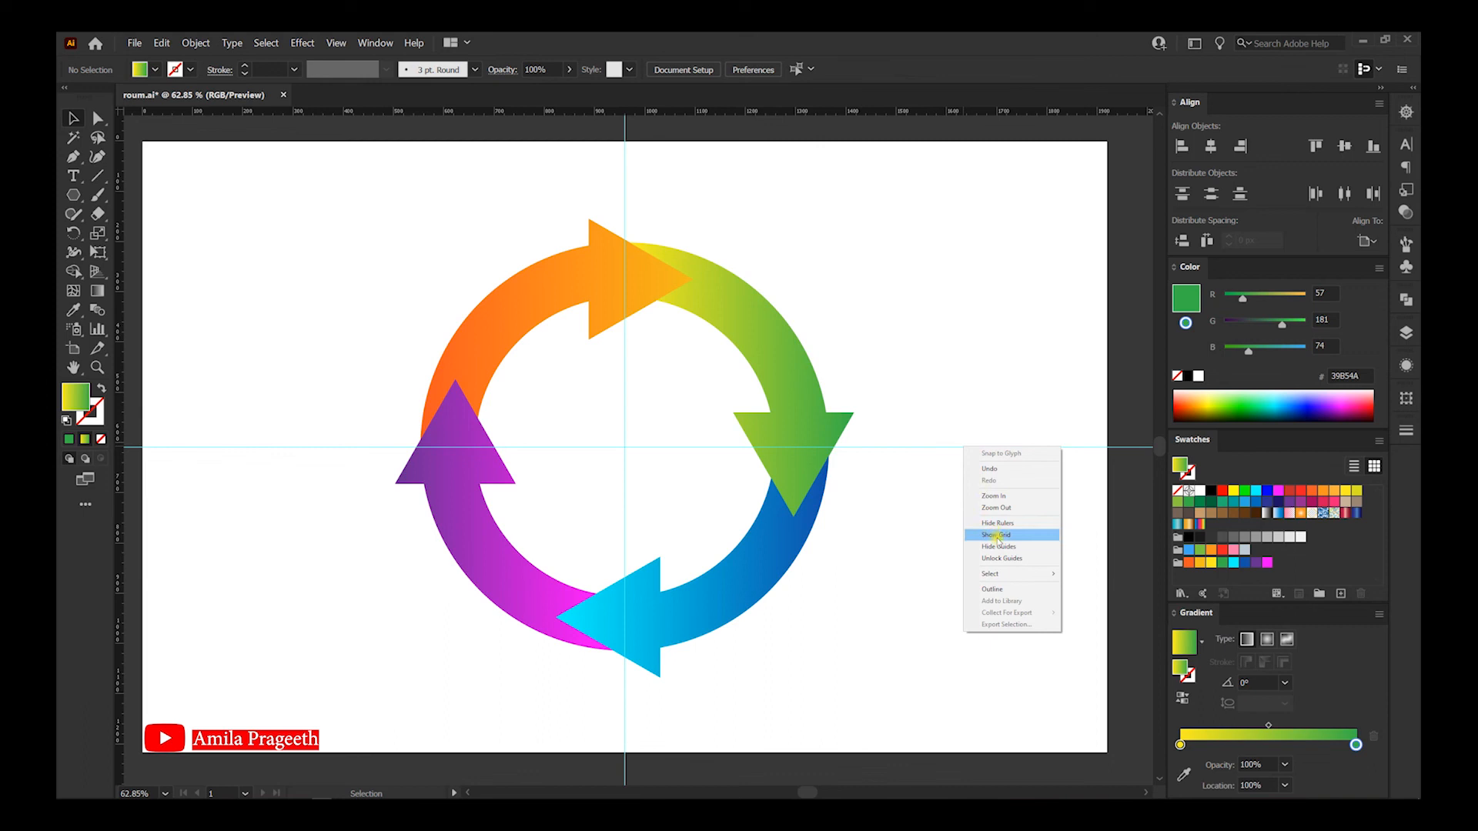
pyautogui.click(1007, 558)
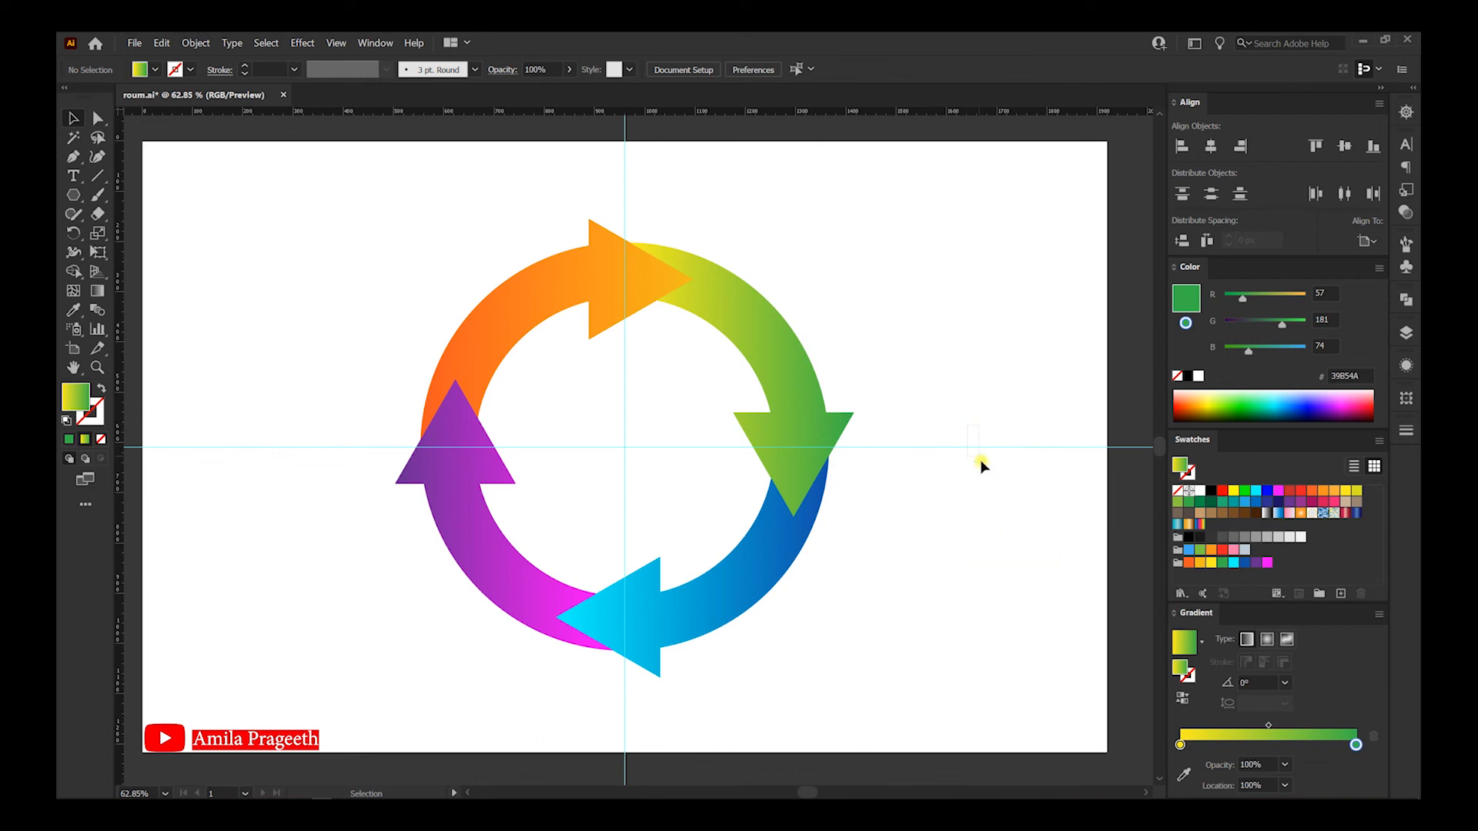
pyautogui.moveTo(980, 459); pyautogui.dragTo(981, 472)
pyautogui.press('Delete')
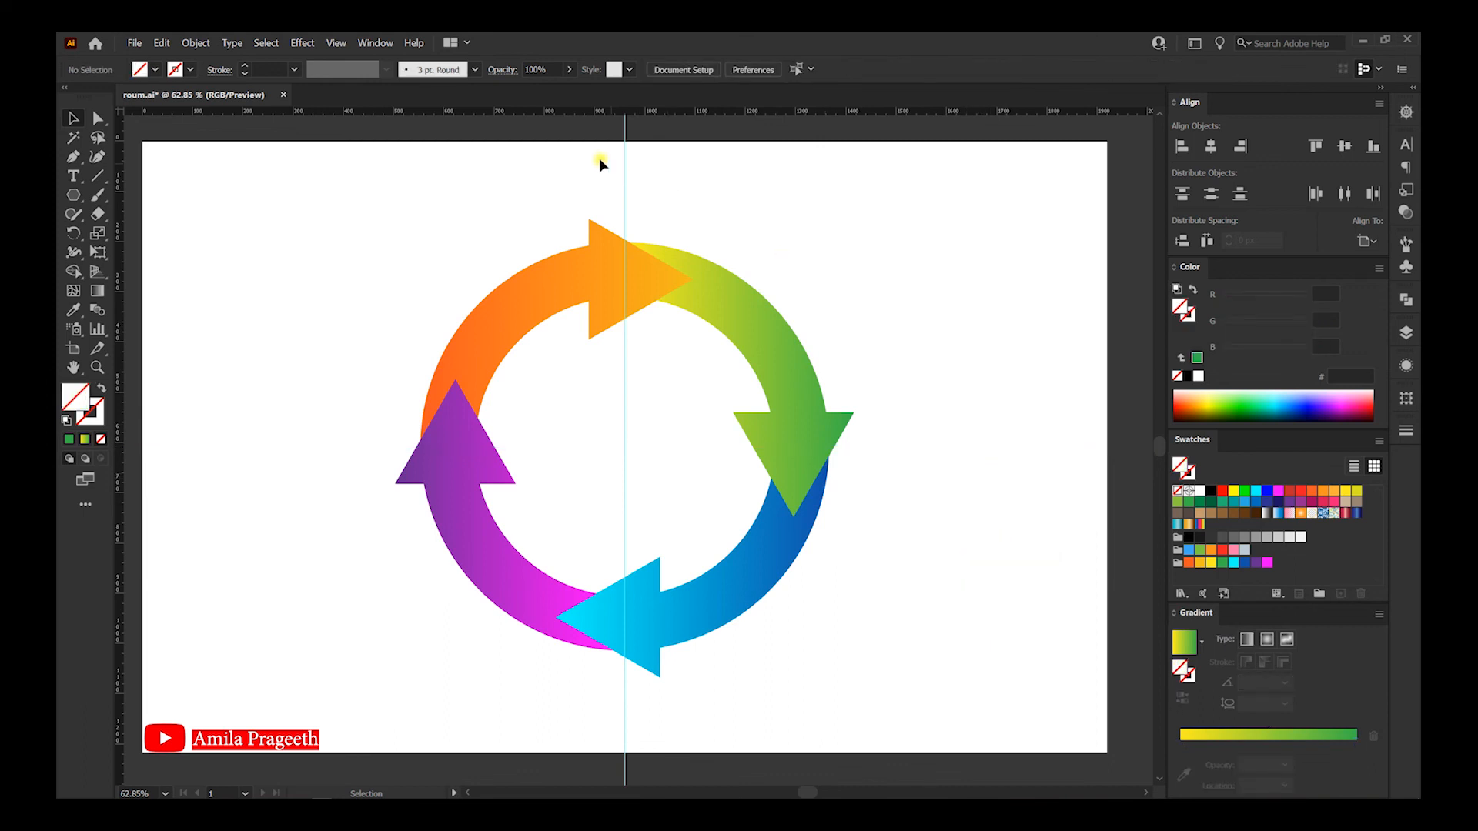
pyautogui.moveTo(639, 164); pyautogui.dragTo(645, 173)
pyautogui.press('Delete')
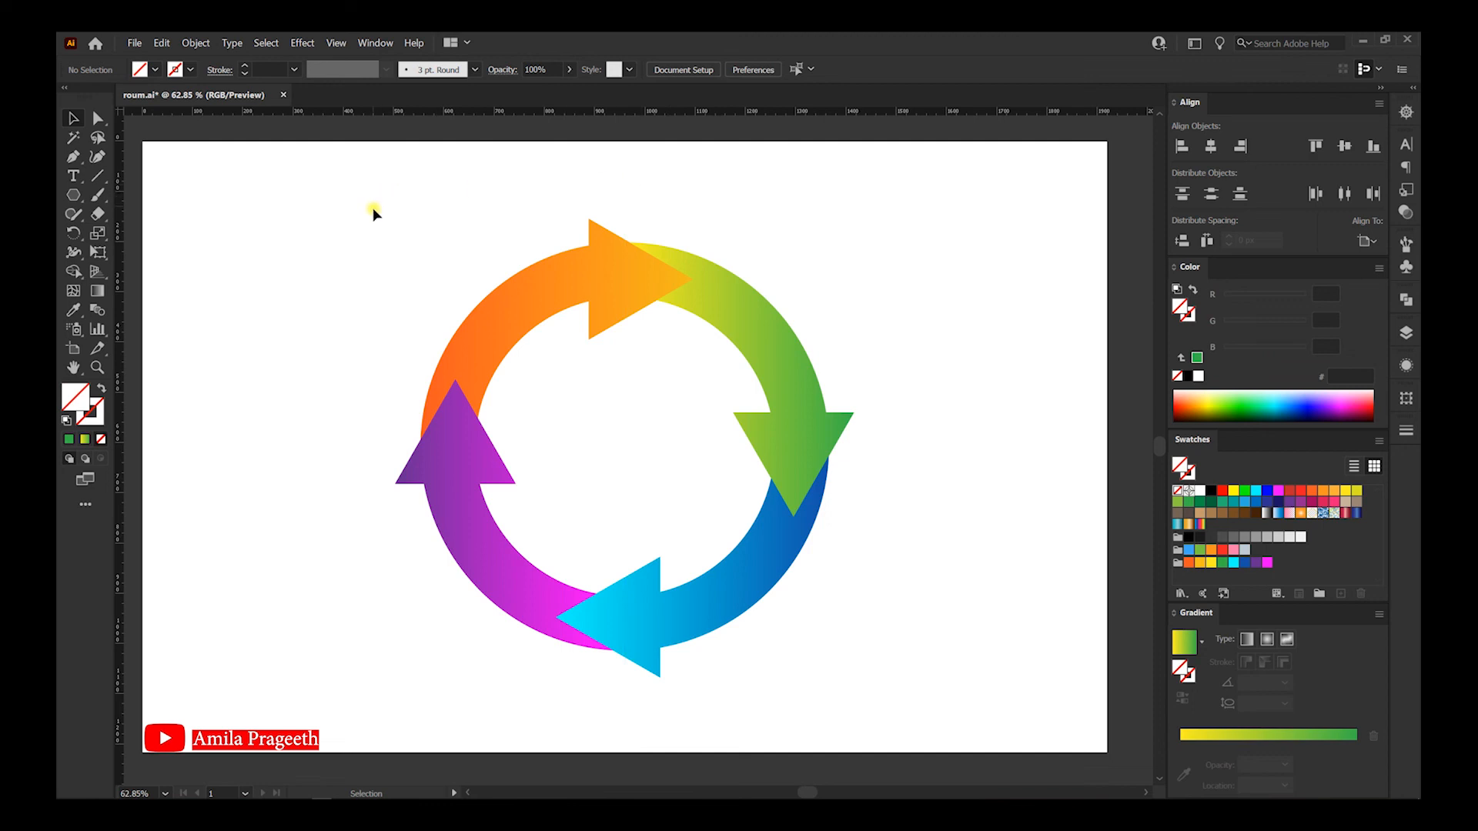
# Group all four gradient arrows into one object and scale the group up slightly.
pyautogui.moveTo(891, 596); pyautogui.dragTo(863, 545)
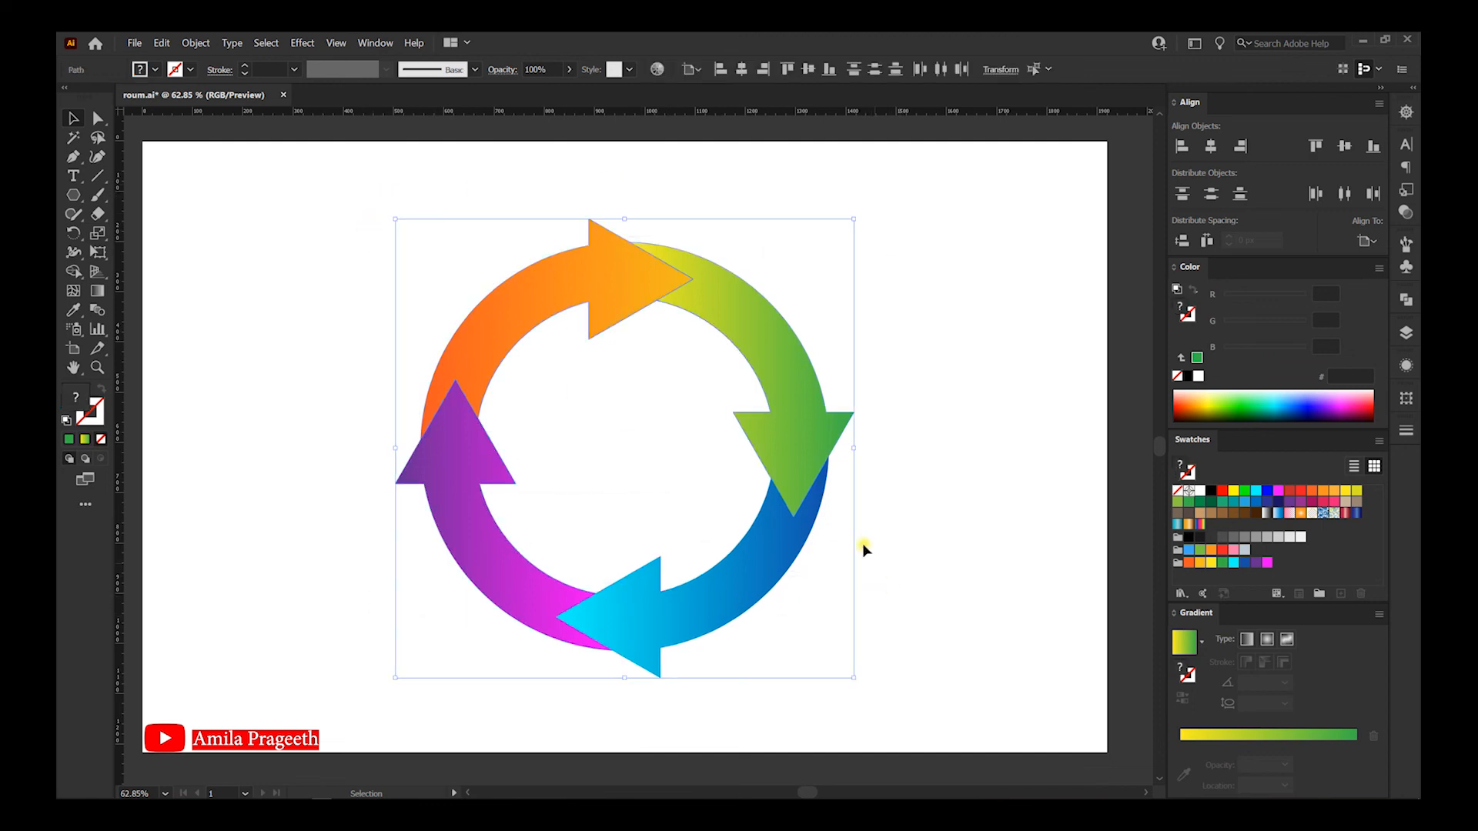
pyautogui.rightClick(712, 308)
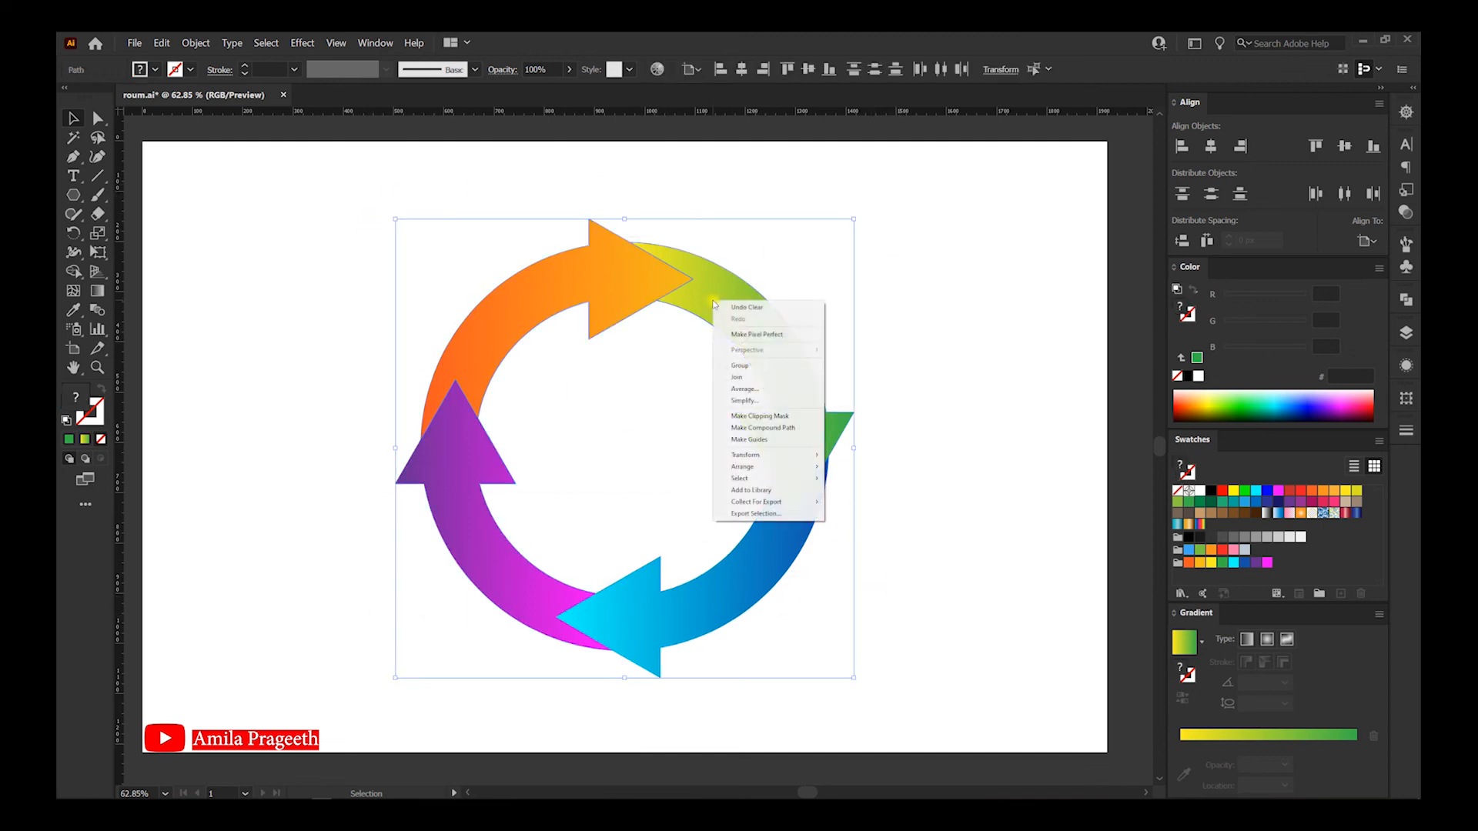
pyautogui.click(753, 365)
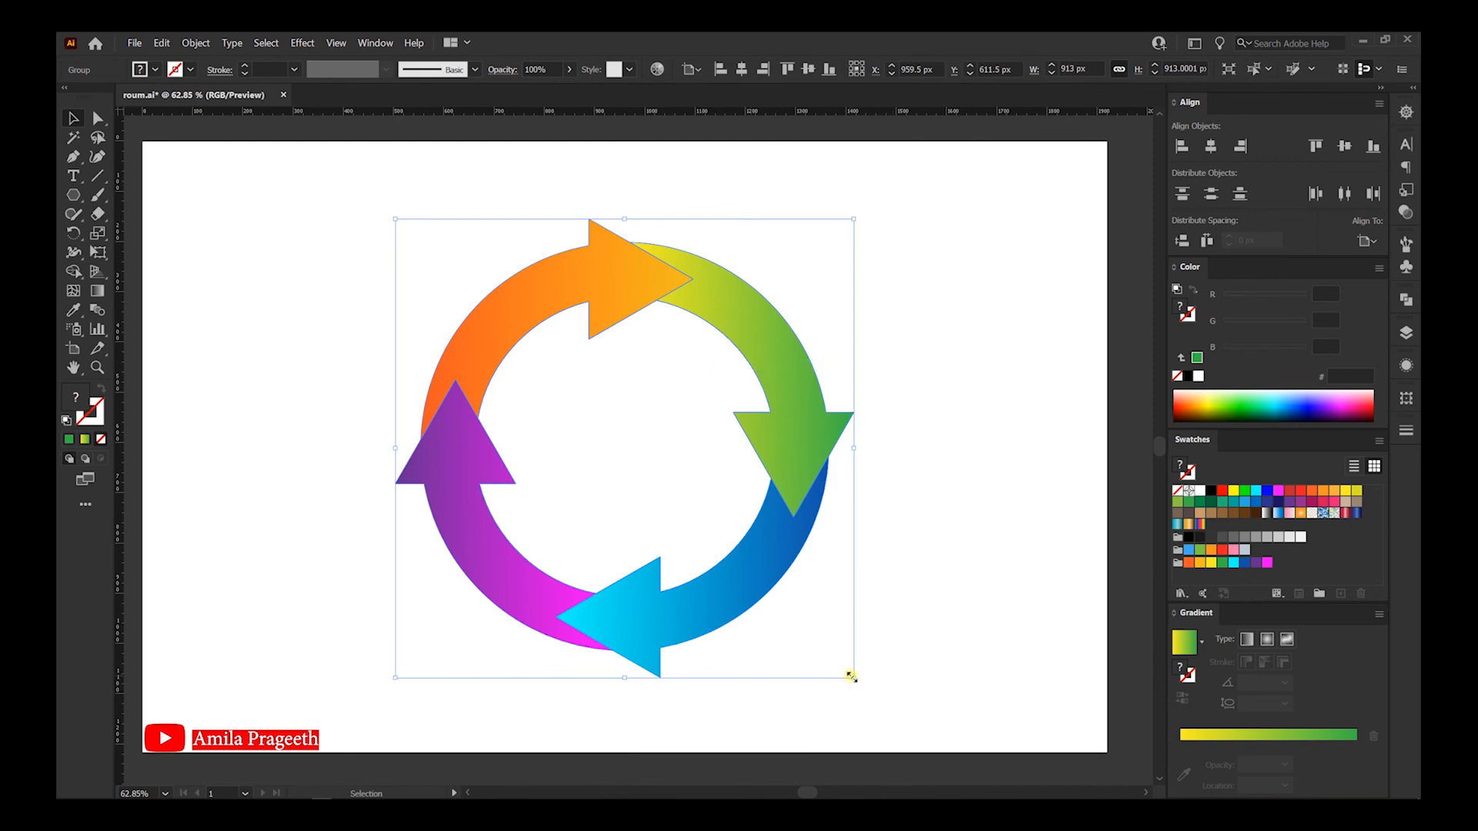
pyautogui.moveTo(854, 678); pyautogui.dragTo(876, 697)
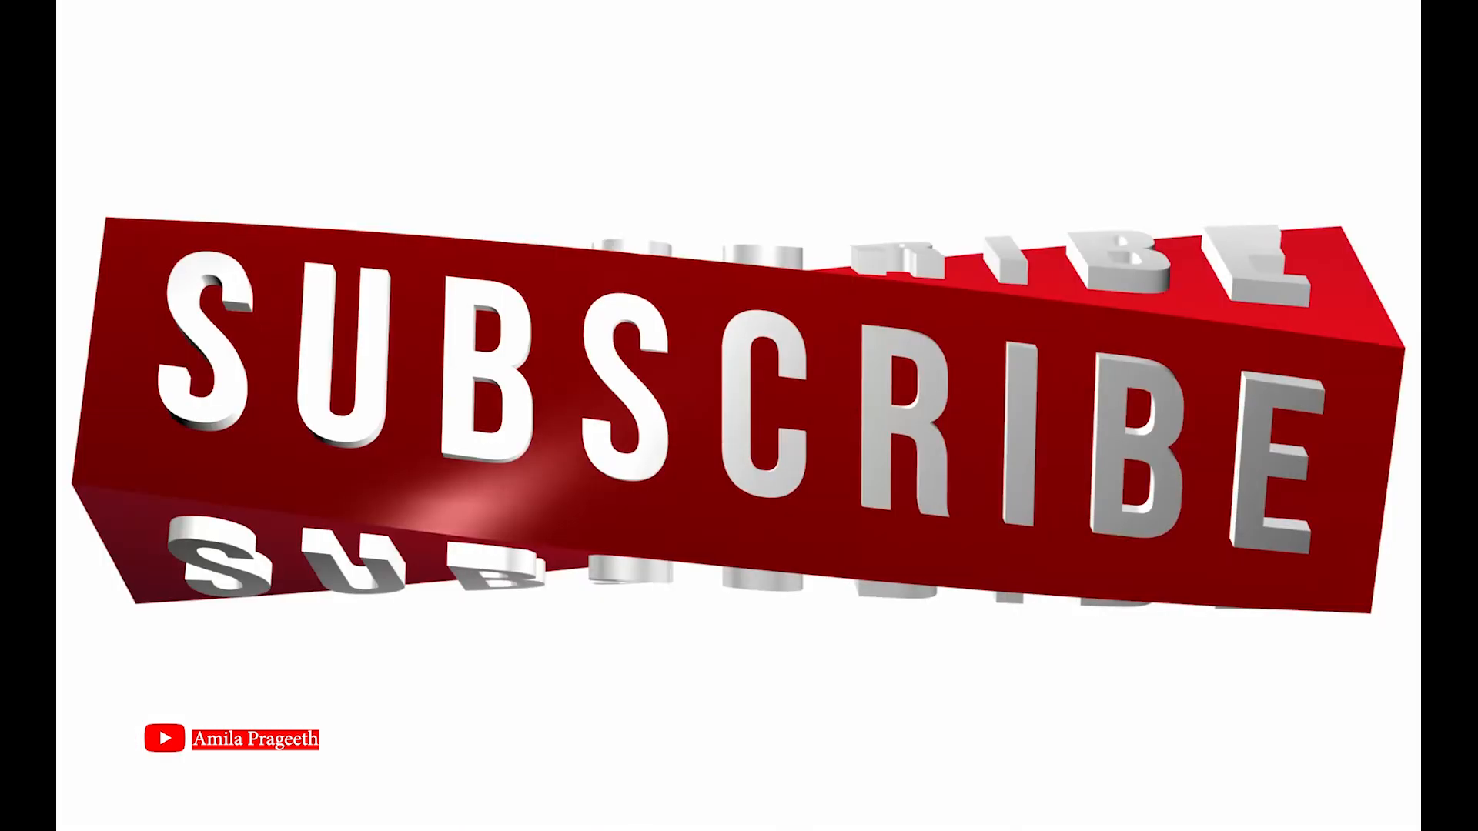